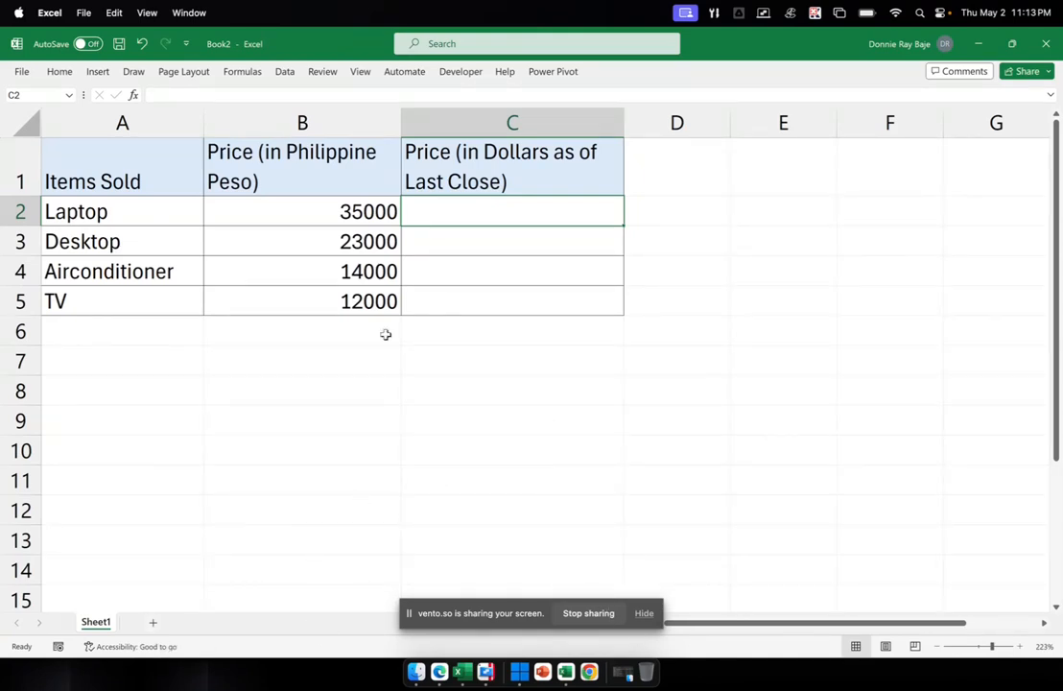
- Widen columns B and C so the peso and dollar price headers each fit on one line
{"action": "left_click_drag", "start_coordinate": [406, 113], "coordinate": [436, 113]}
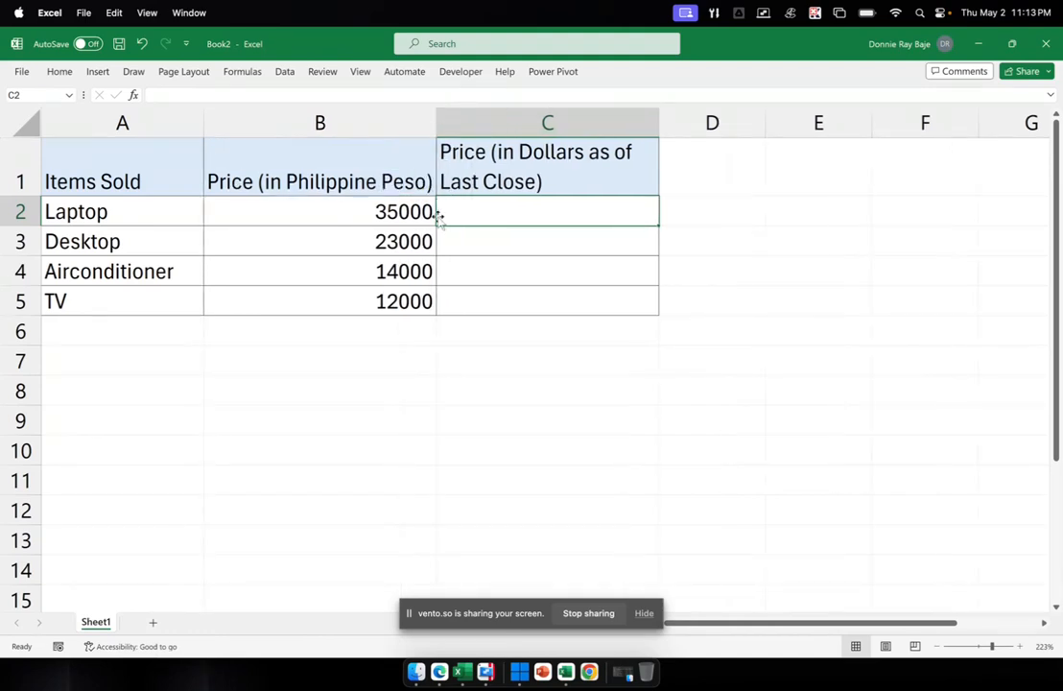
{"action": "left_click_drag", "start_coordinate": [117, 181], "coordinate": [119, 289]}
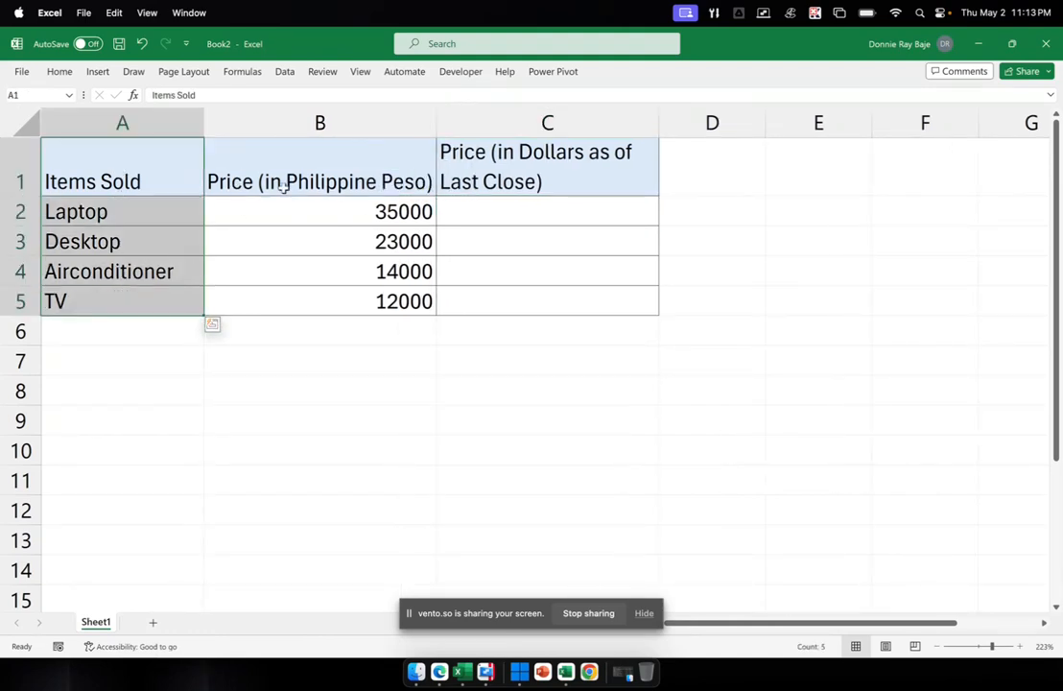
{"action": "left_click_drag", "start_coordinate": [356, 177], "coordinate": [383, 293]}
{"action": "left_click_drag", "start_coordinate": [660, 119], "coordinate": [774, 123]}
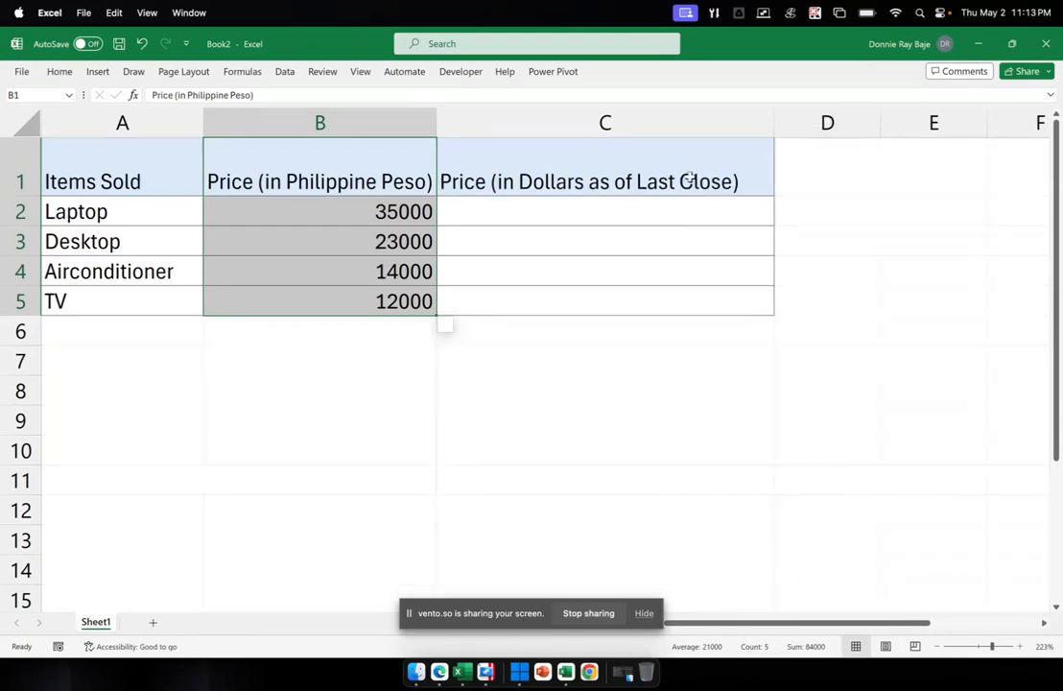
{"action": "left_click", "coordinate": [646, 179]}
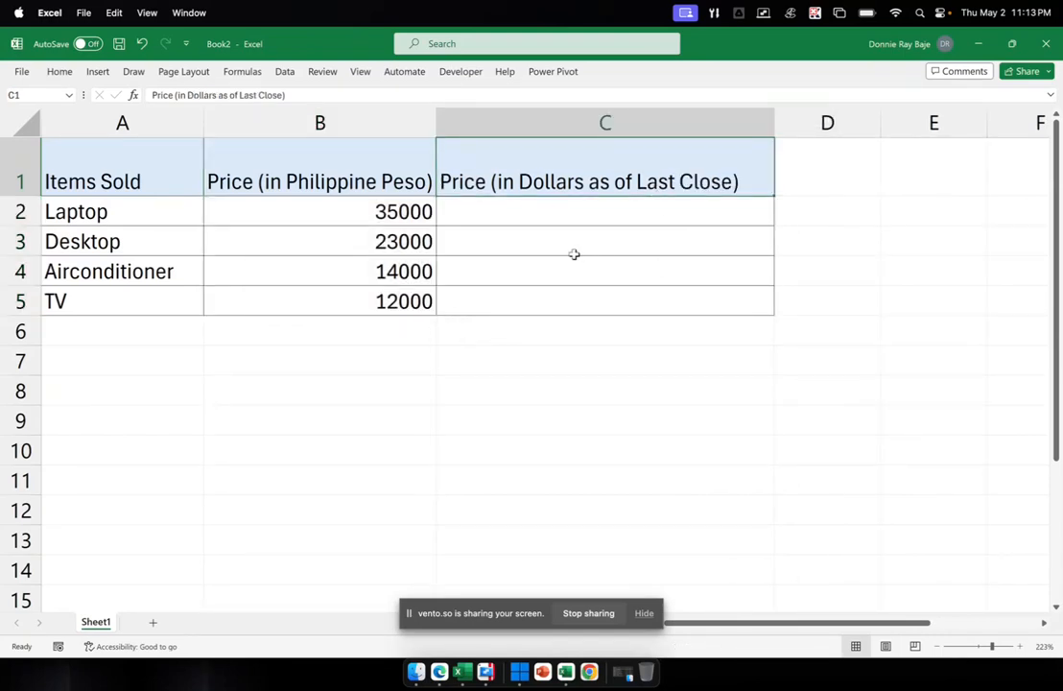
- Add a new worksheet, enlarge its view, and enter the currency pair USD/PHP in cell C3
{"action": "left_click", "coordinate": [153, 622]}
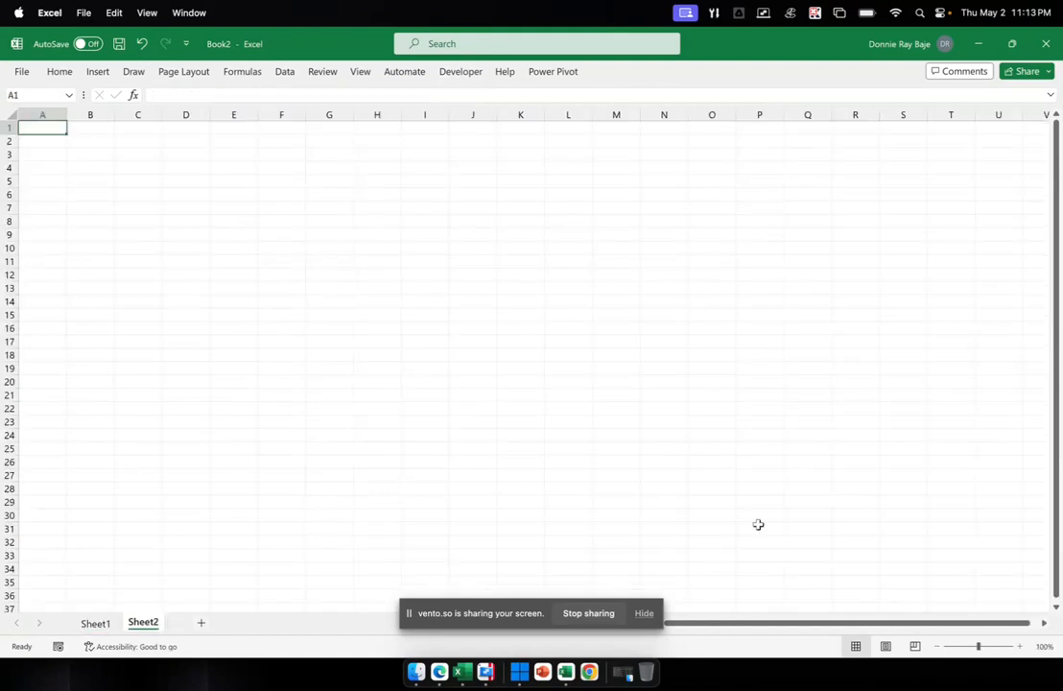
{"action": "left_click", "coordinate": [996, 646]}
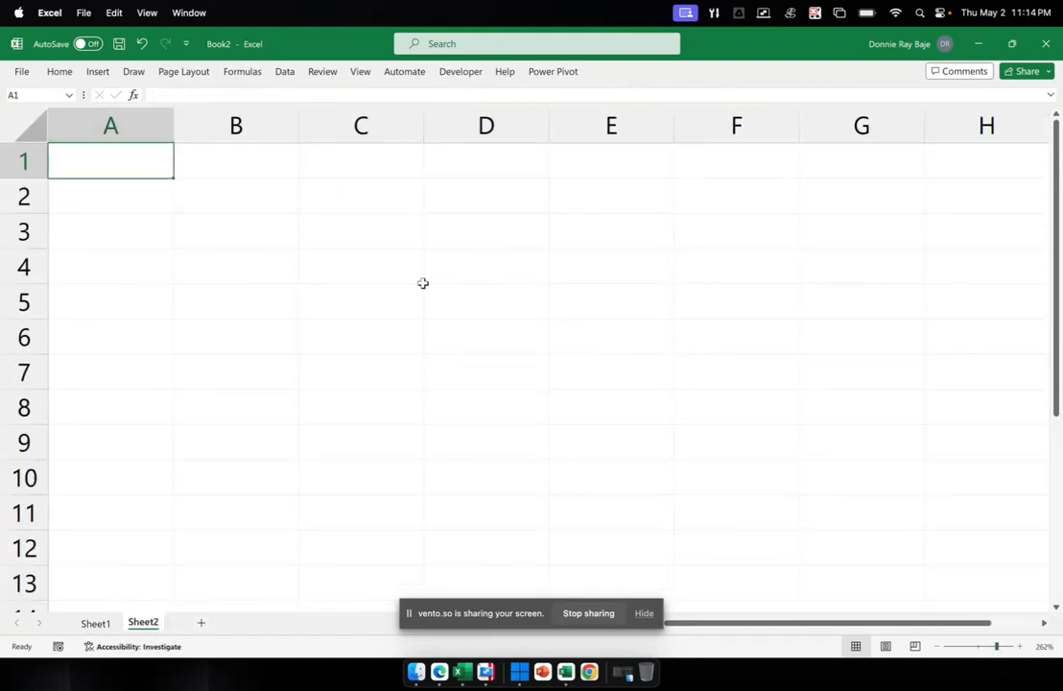
{"action": "left_click", "coordinate": [365, 225]}
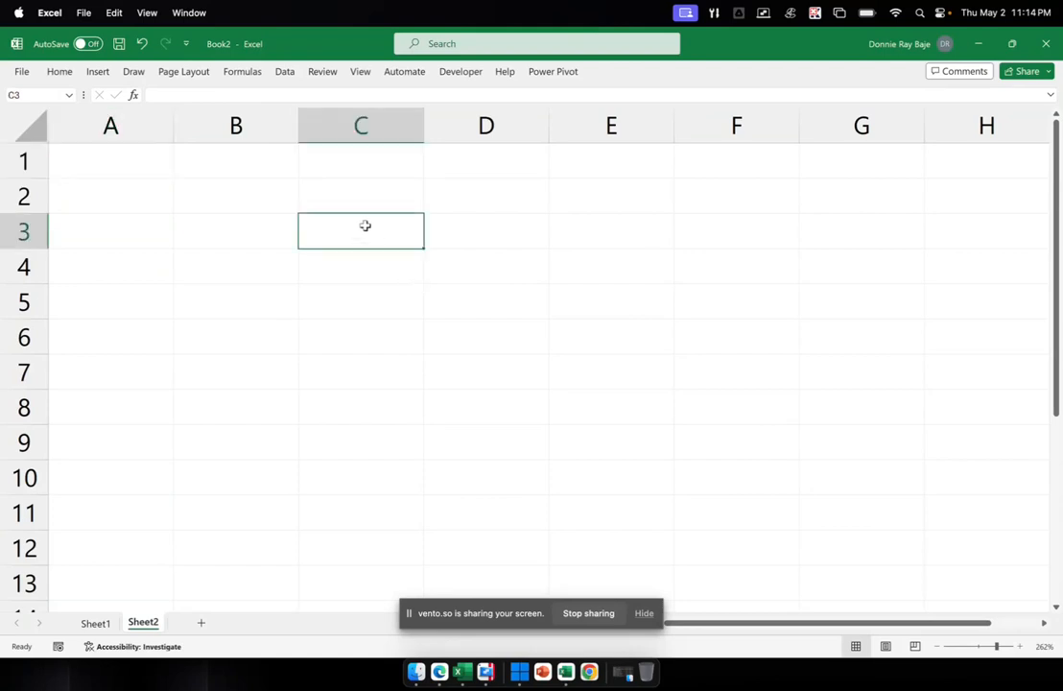
{"action": "type", "text": "USD/"}
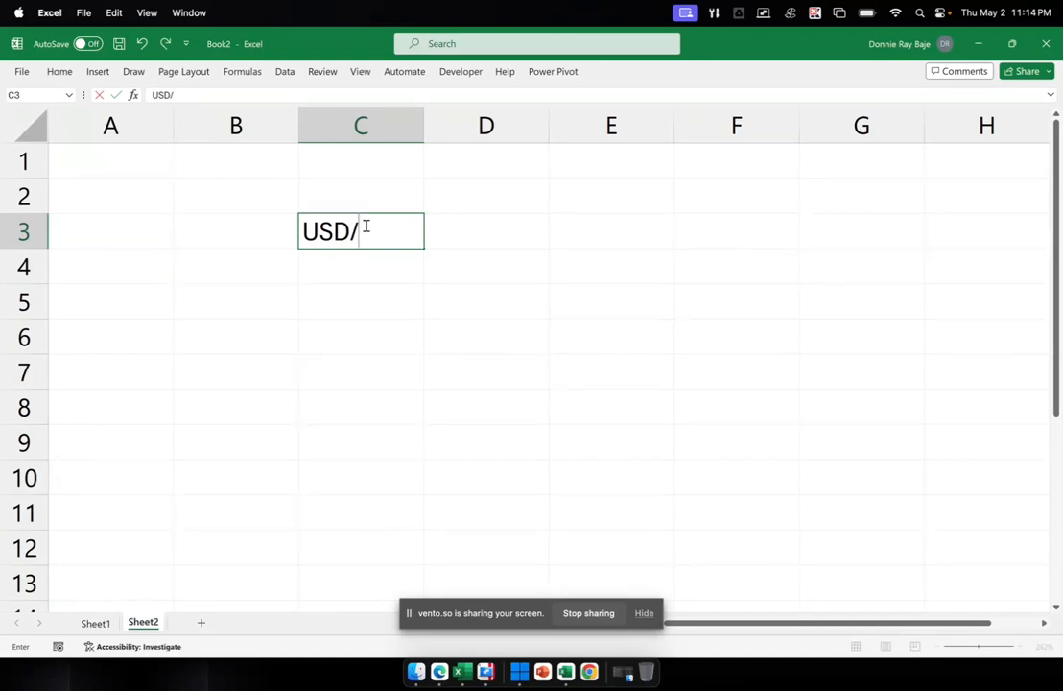
{"action": "type", "text": "PHP"}
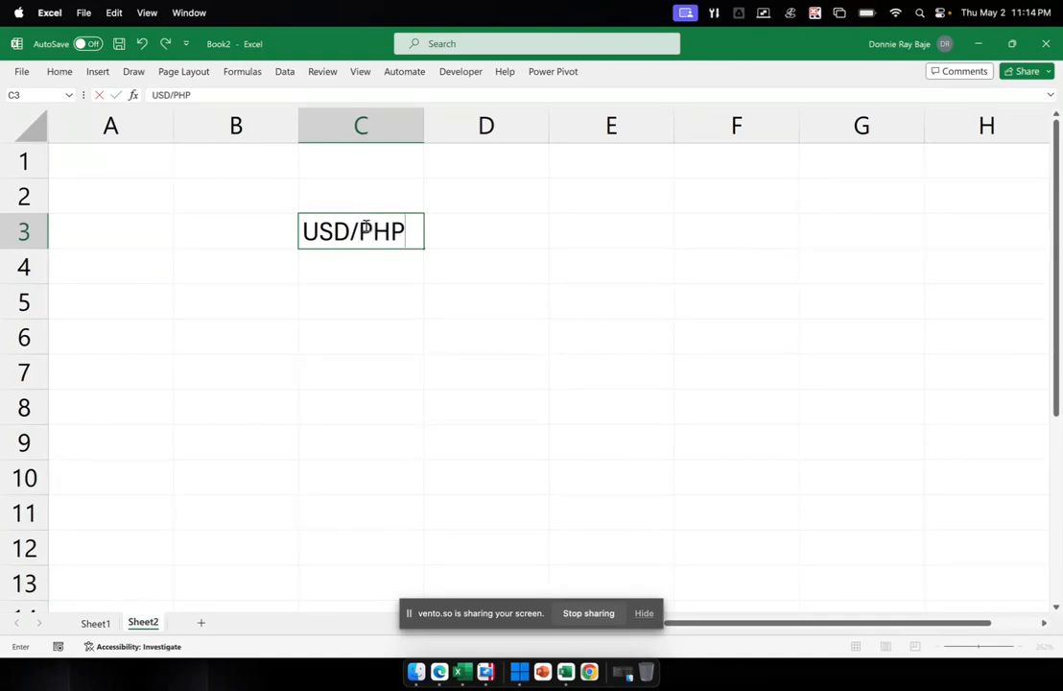
{"action": "key", "text": "Return"}
- Convert the USD/PHP text in cell C3 to the Currencies data type
{"action": "left_click", "coordinate": [389, 223]}
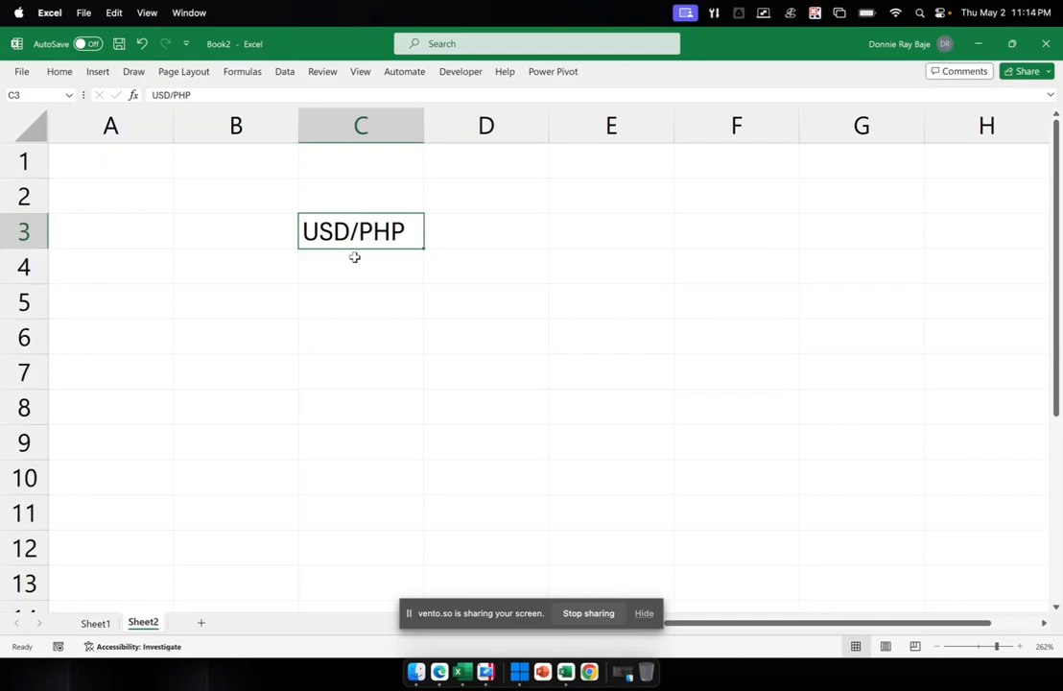
{"action": "left_click", "coordinate": [359, 255]}
{"action": "left_click", "coordinate": [360, 241]}
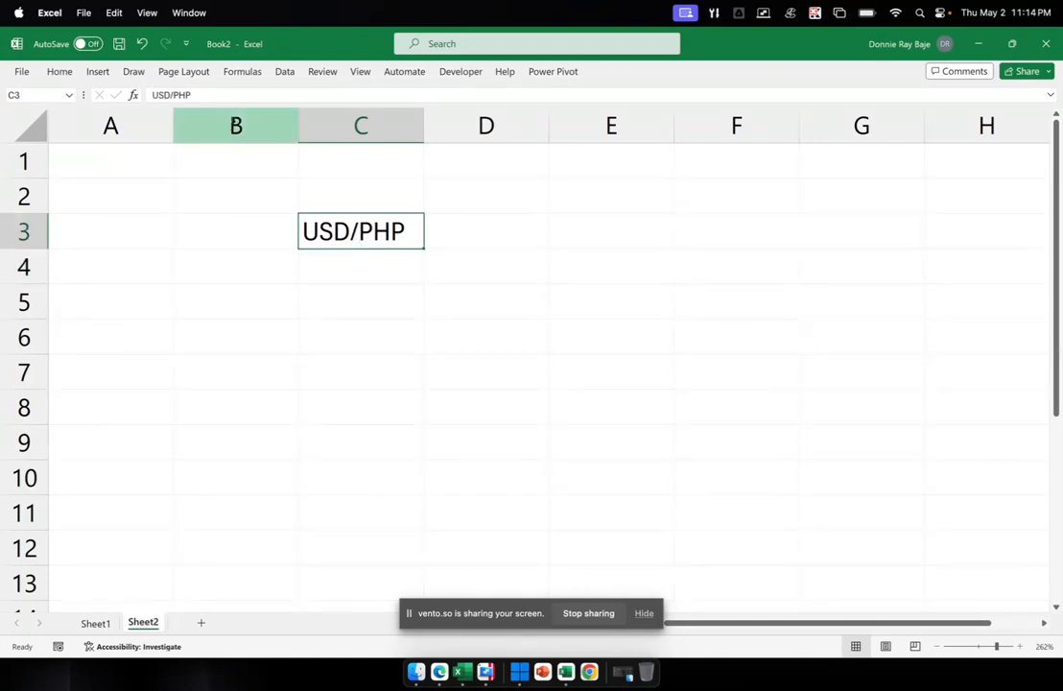
{"action": "left_click", "coordinate": [284, 71]}
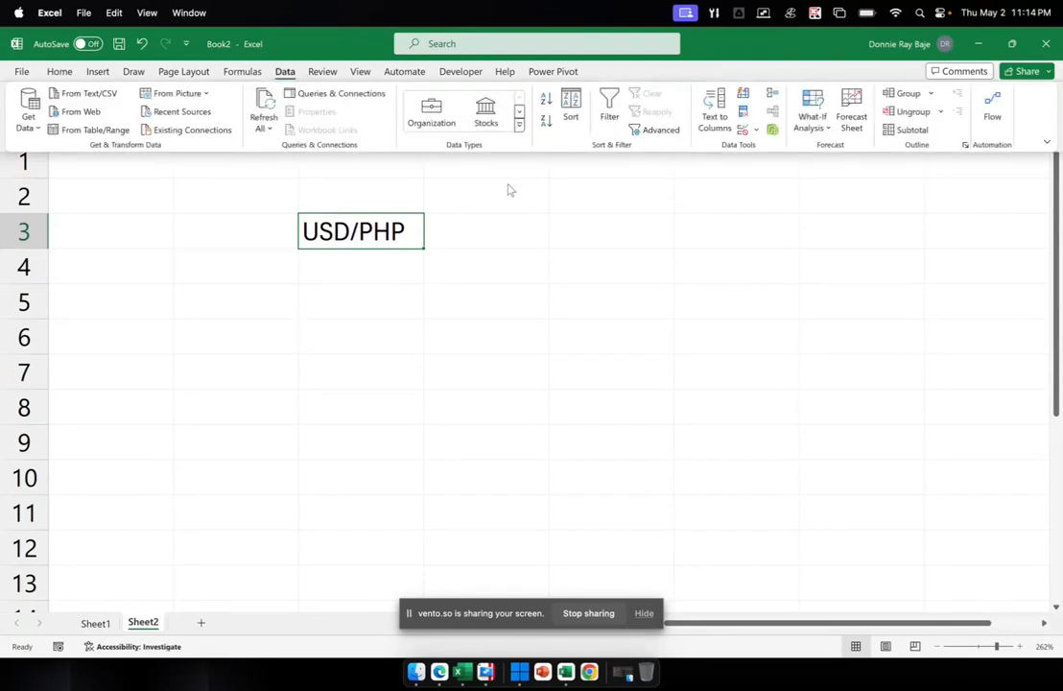
{"action": "left_click", "coordinate": [519, 124]}
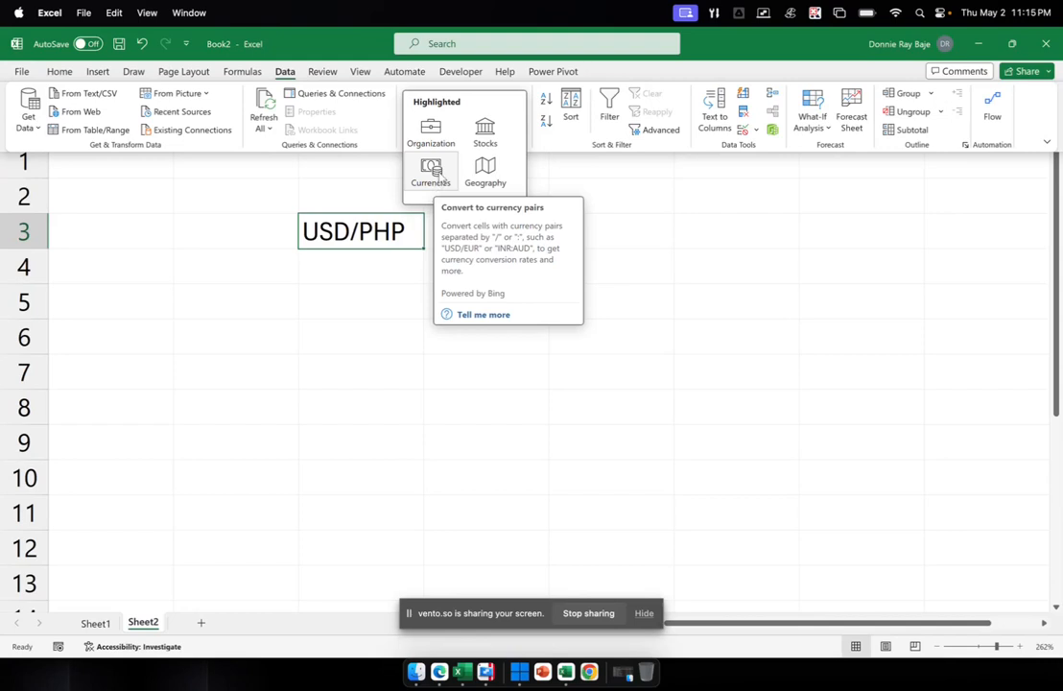
{"action": "left_click", "coordinate": [437, 175]}
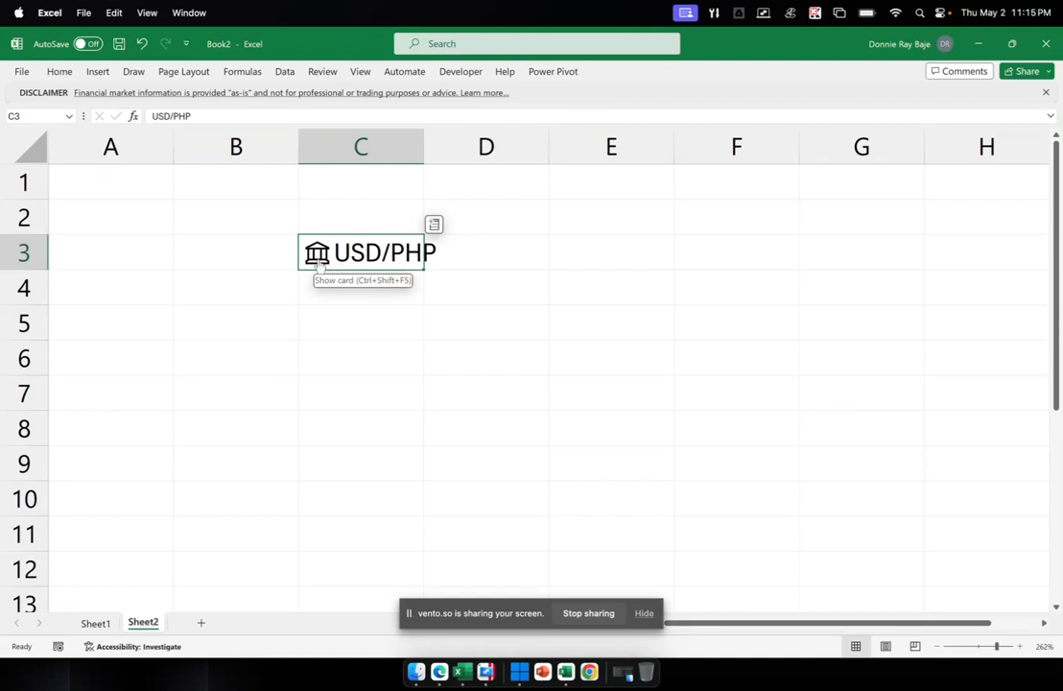
- Extract the Previous close field of the USD/PHP pair into D3 and widen column C to fit the pair
{"action": "left_click", "coordinate": [437, 227]}
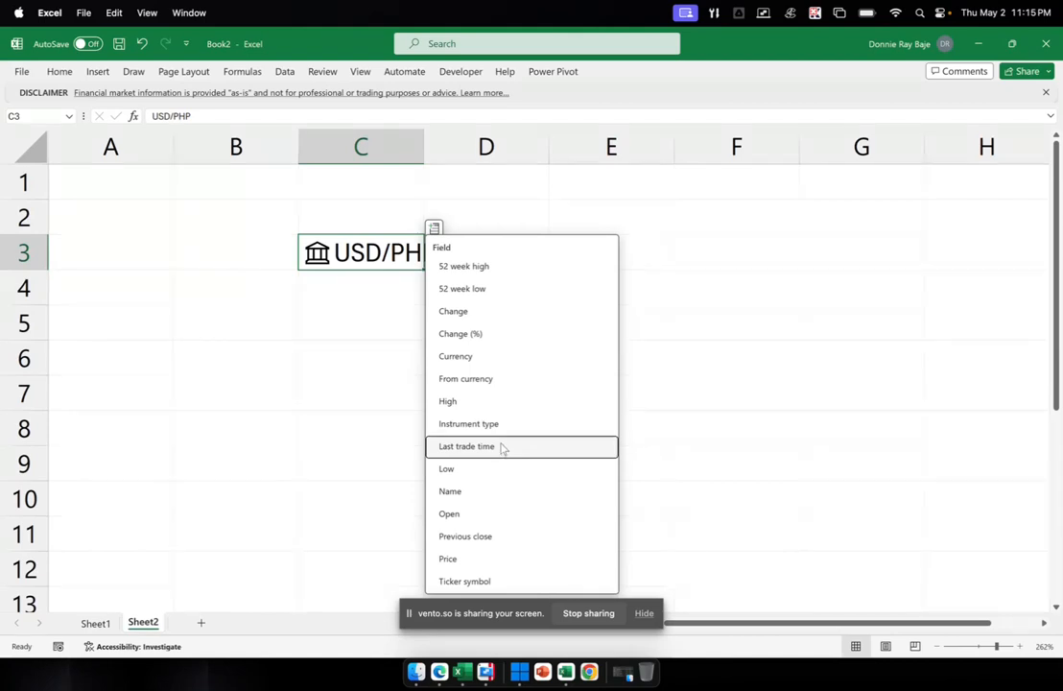
{"action": "left_click", "coordinate": [491, 538]}
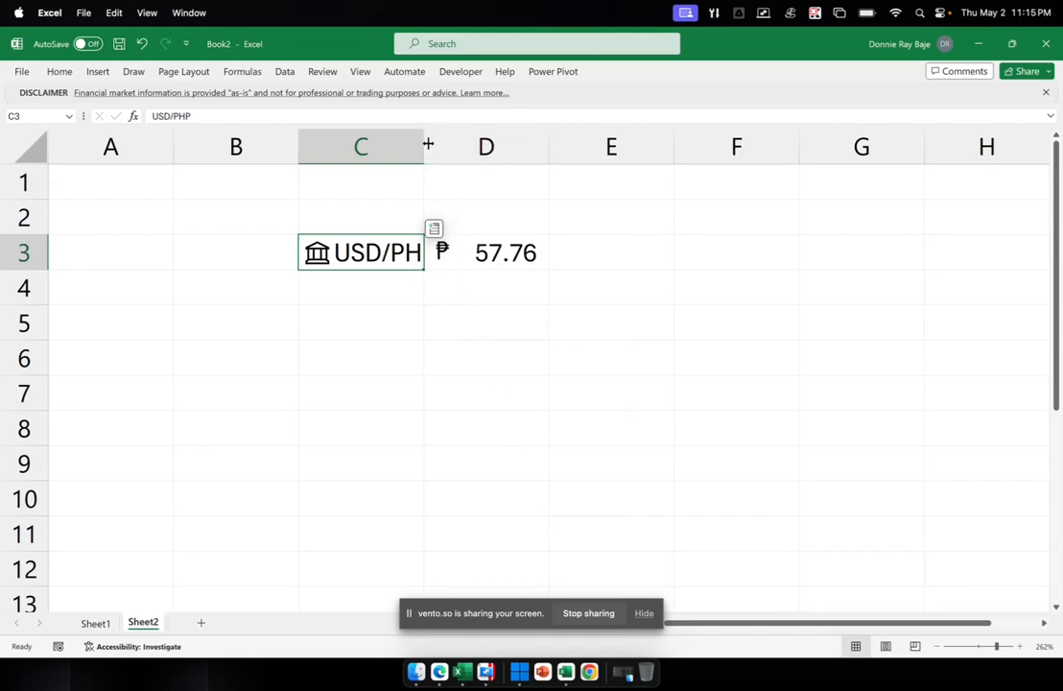
{"action": "left_click_drag", "start_coordinate": [428, 143], "coordinate": [475, 144]}
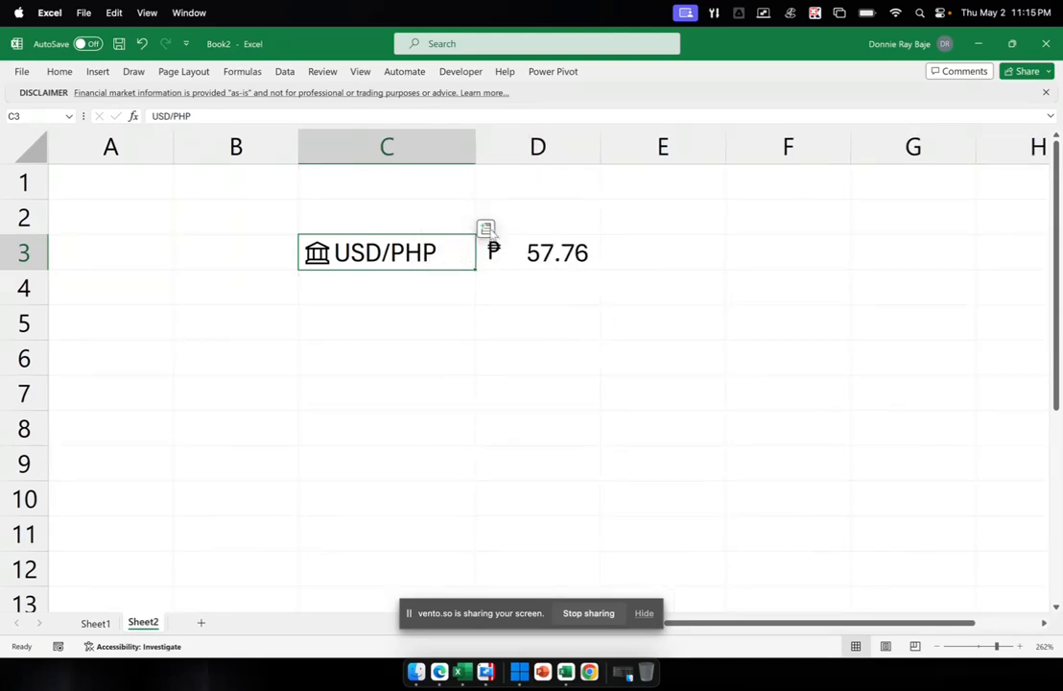
- Extract the 52 week high field of the USD/PHP pair into cell E3
{"action": "left_click", "coordinate": [486, 228]}
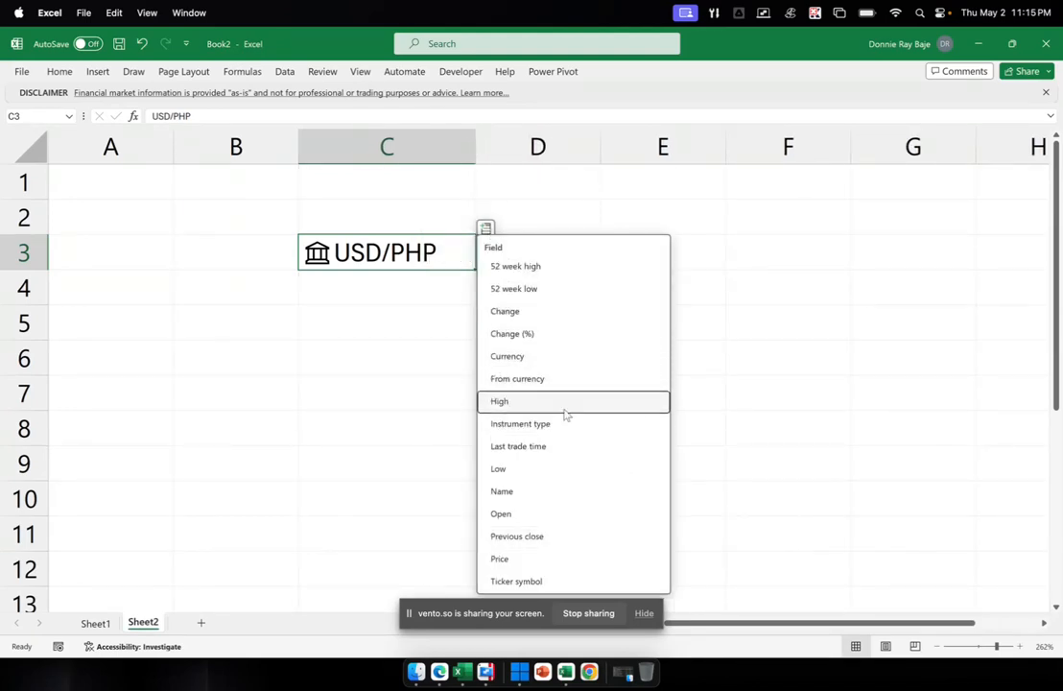
{"action": "left_click", "coordinate": [549, 269]}
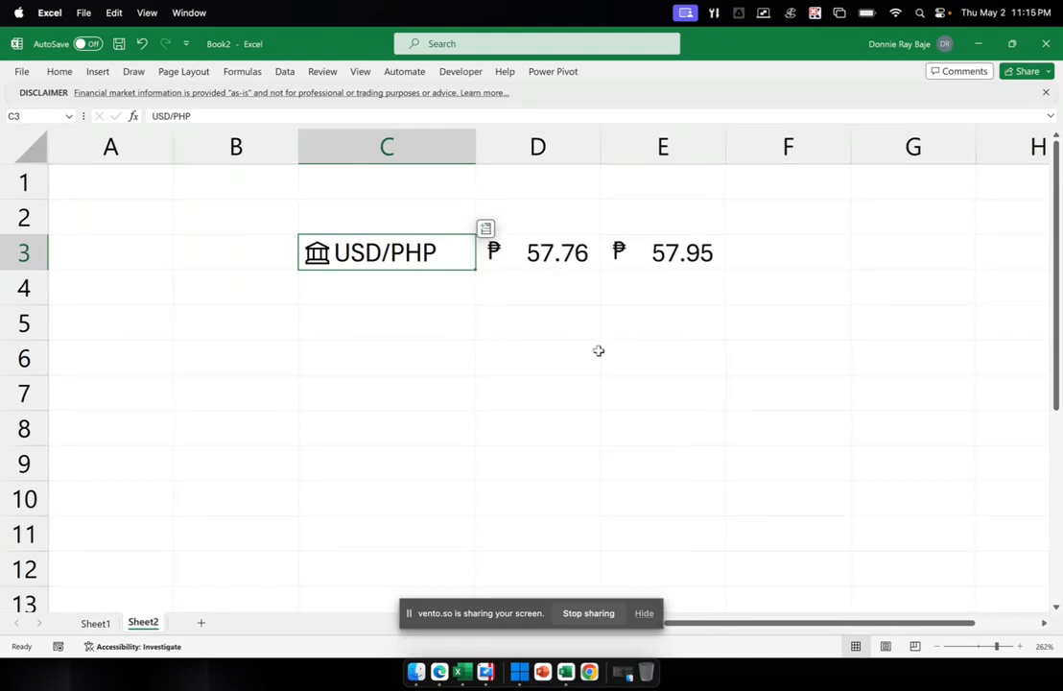
{"action": "left_click", "coordinate": [658, 255]}
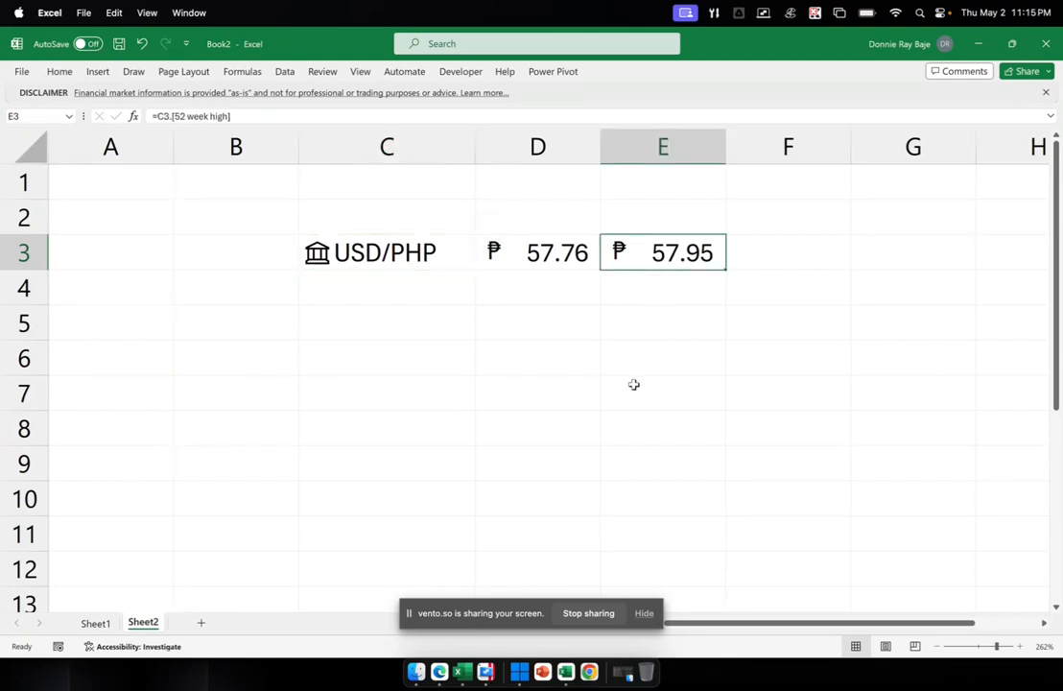
- Enter the formula =C3.[Previous close] in cell D5 to retrieve the pair's previous closing rate
{"action": "left_click", "coordinate": [441, 252]}
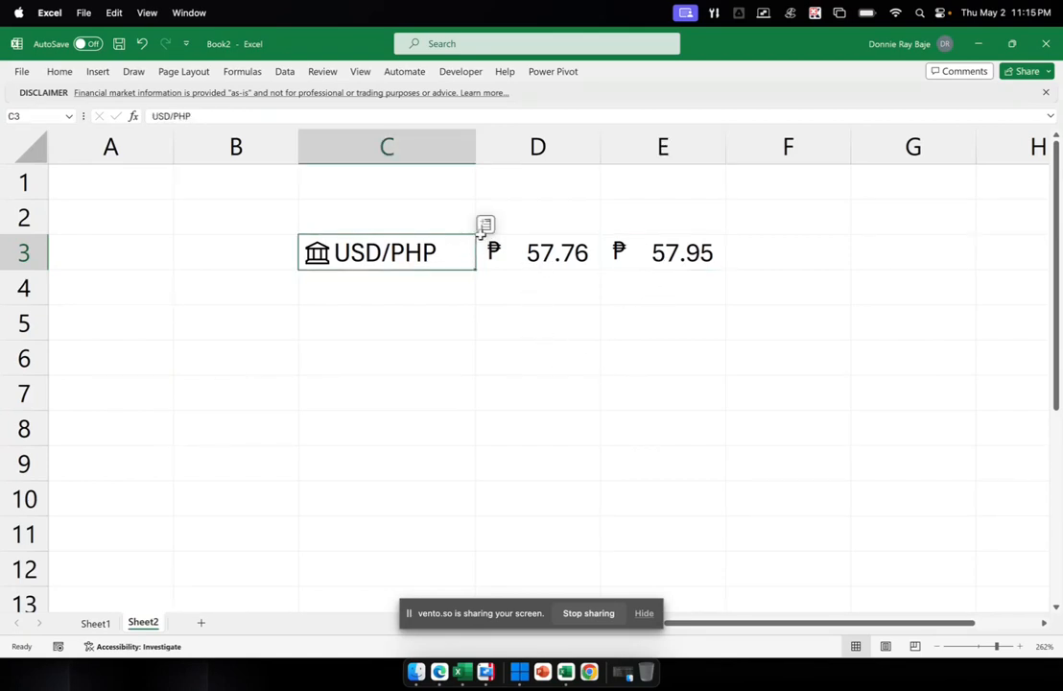
{"action": "left_click", "coordinate": [544, 331]}
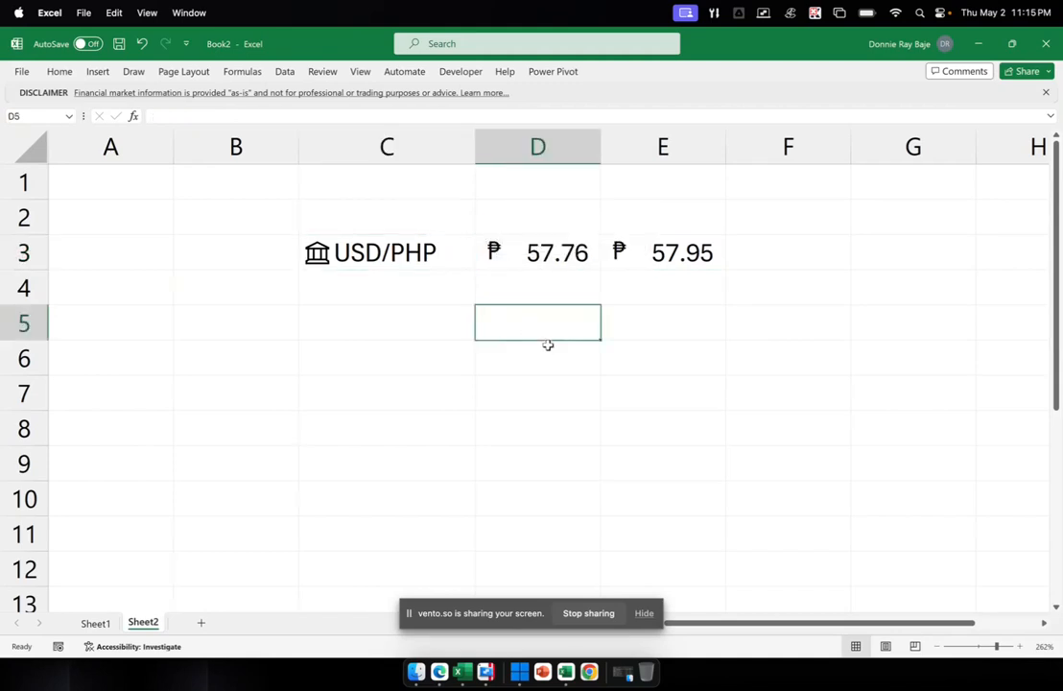
{"action": "key", "text": "XF86AudioRaiseVolume"}
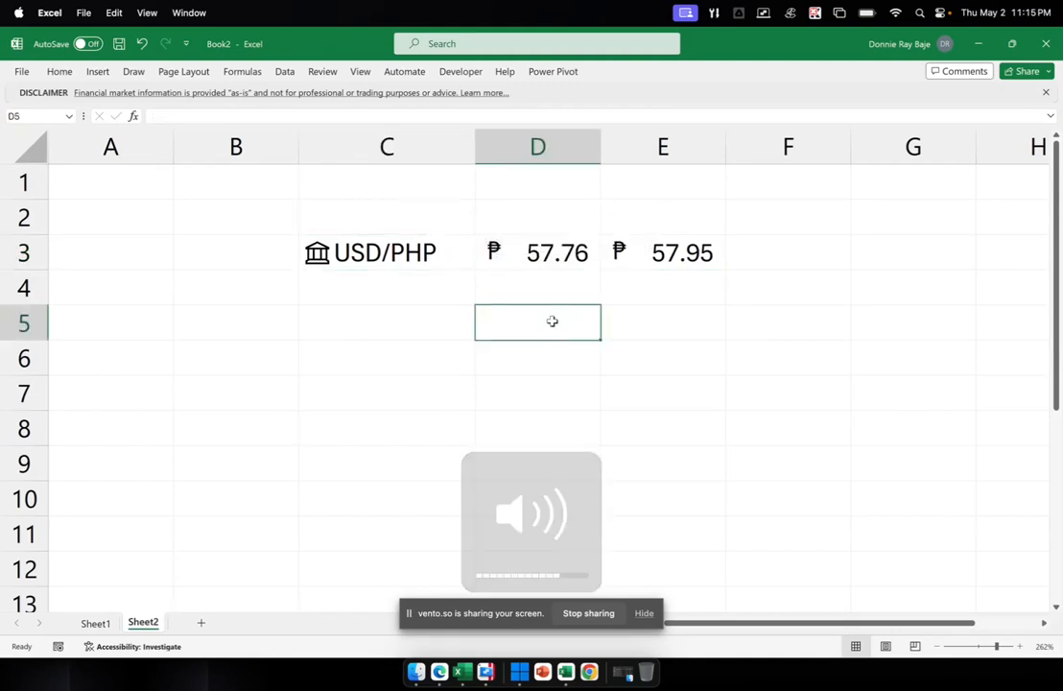
{"action": "type", "text": "="}
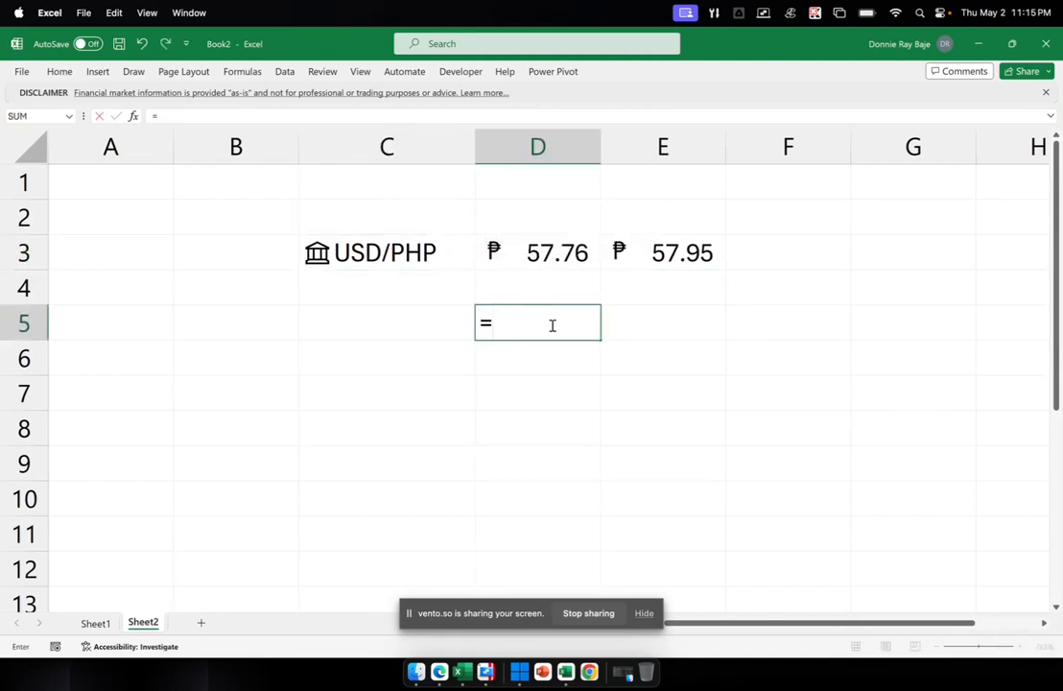
{"action": "left_click", "coordinate": [434, 252]}
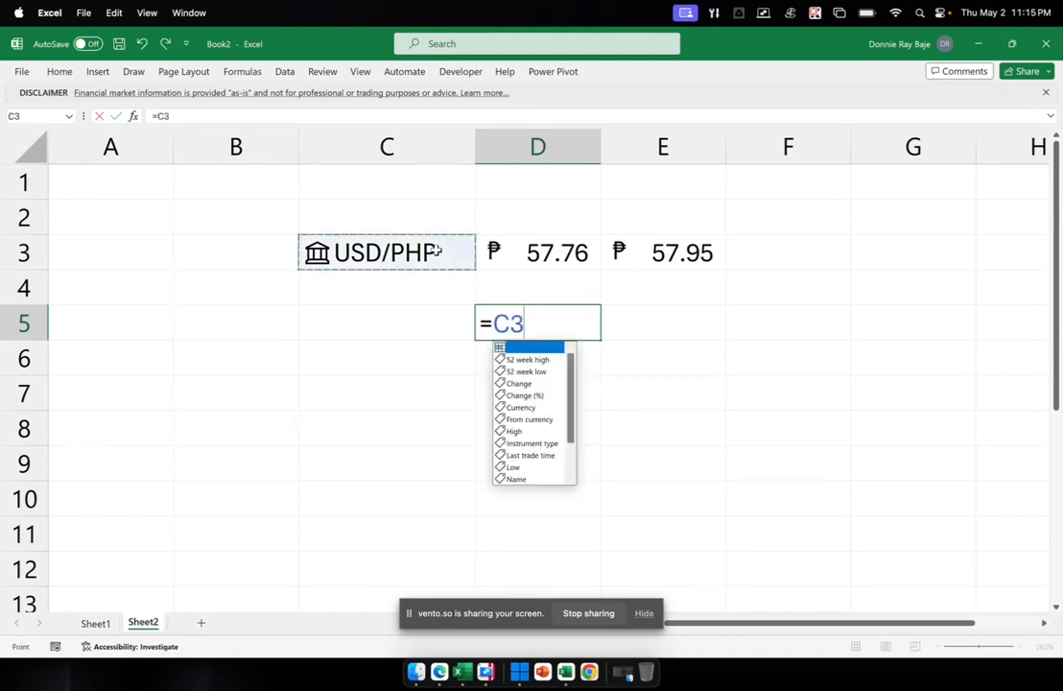
{"action": "type", "text": "."}
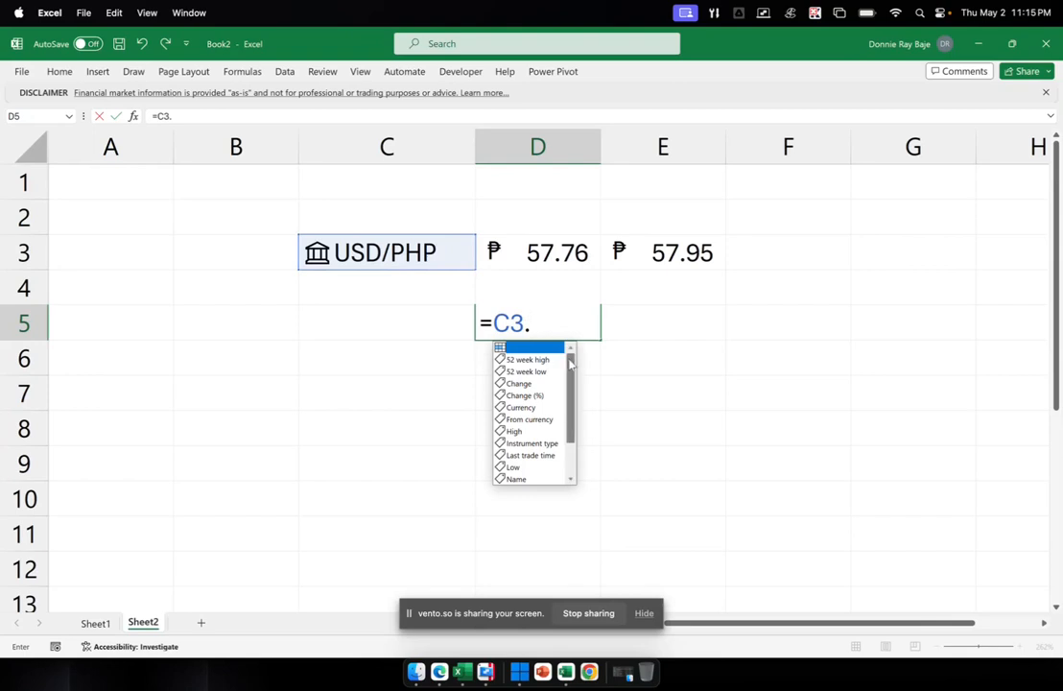
{"action": "scroll", "coordinate": [572, 374], "scroll_direction": "down", "scroll_amount": 1}
{"action": "scroll", "coordinate": [572, 375], "scroll_direction": "down", "scroll_amount": 2}
{"action": "scroll", "coordinate": [574, 365], "scroll_direction": "up", "scroll_amount": 3}
{"action": "type", "text": "Cl"}
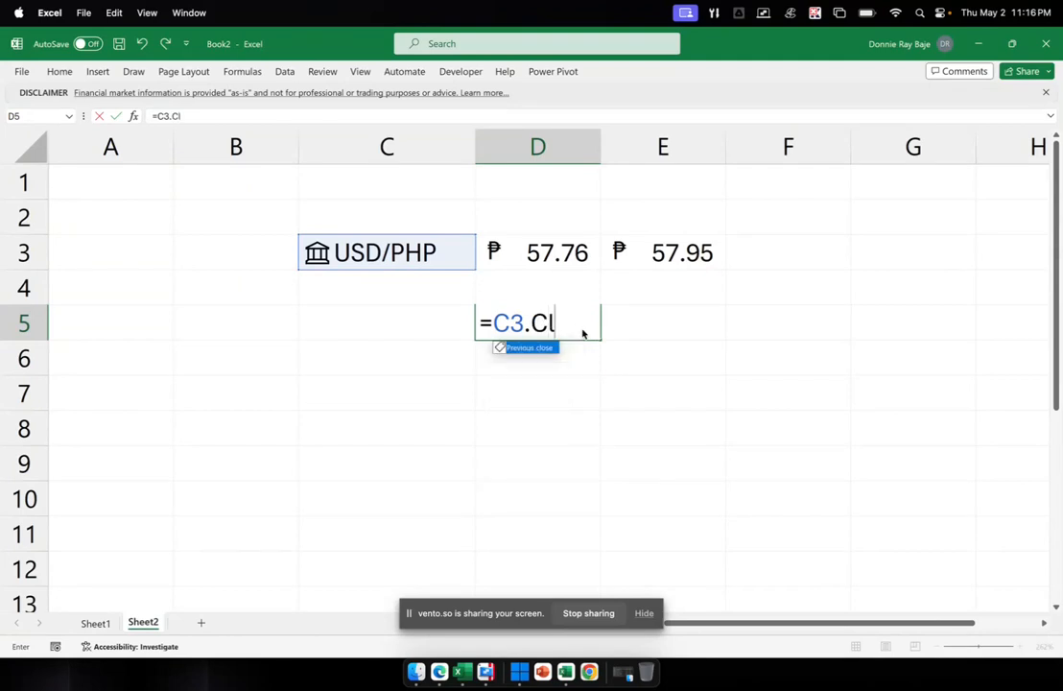
{"action": "key", "text": "Tab"}
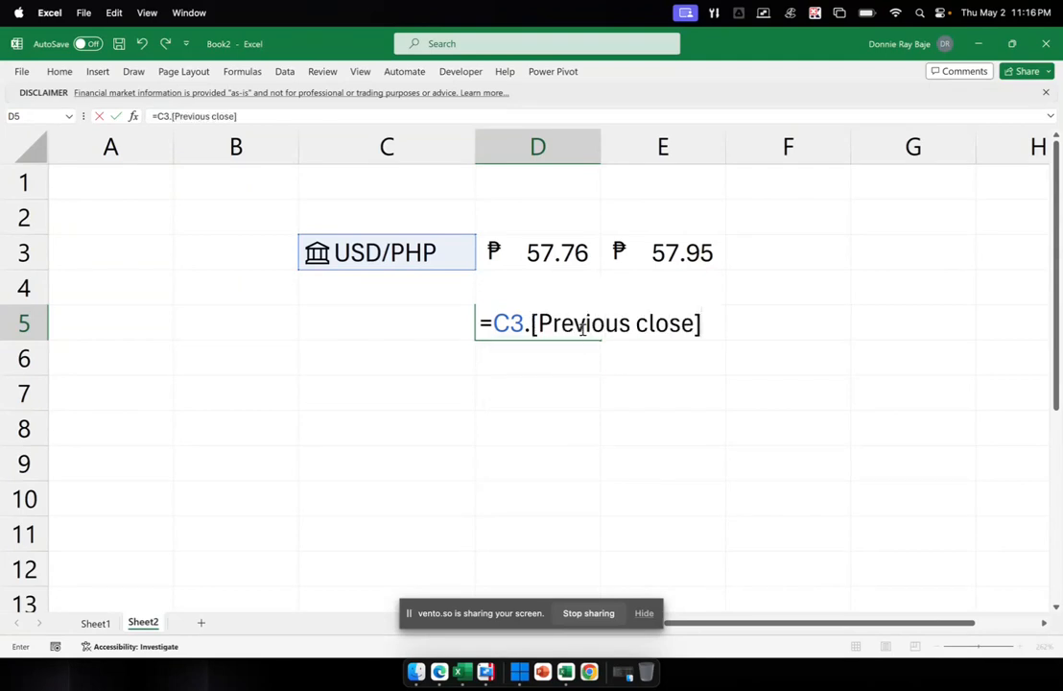
{"action": "key", "text": "Return"}
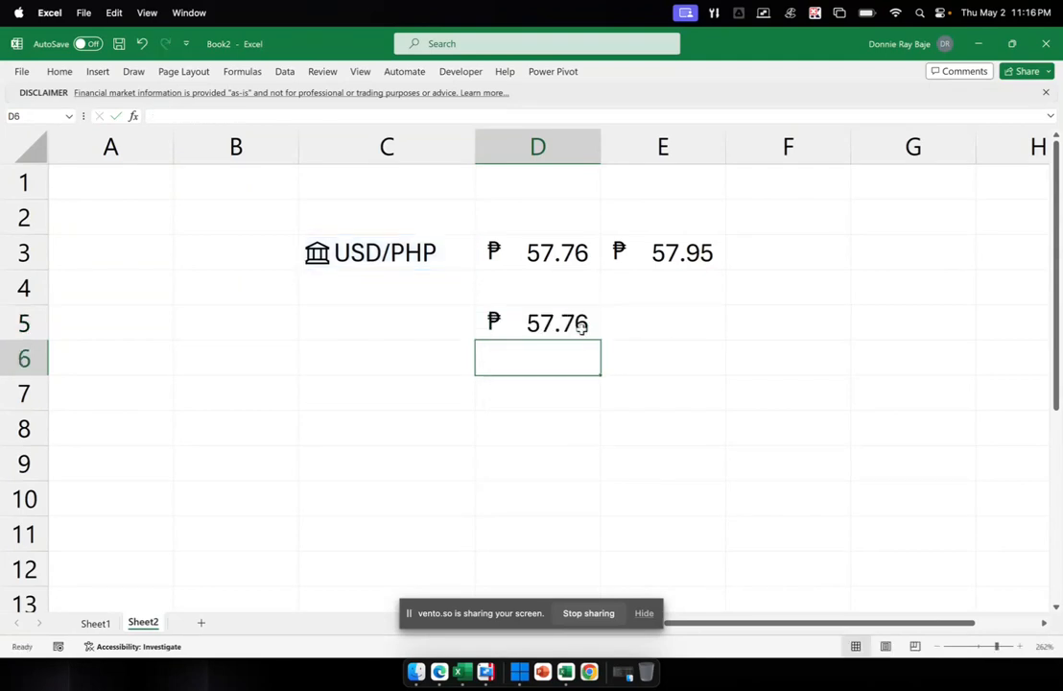
- Review the formula in cell D5 that references the currency pair in C3, leaving it as it is
{"action": "left_click", "coordinate": [447, 241]}
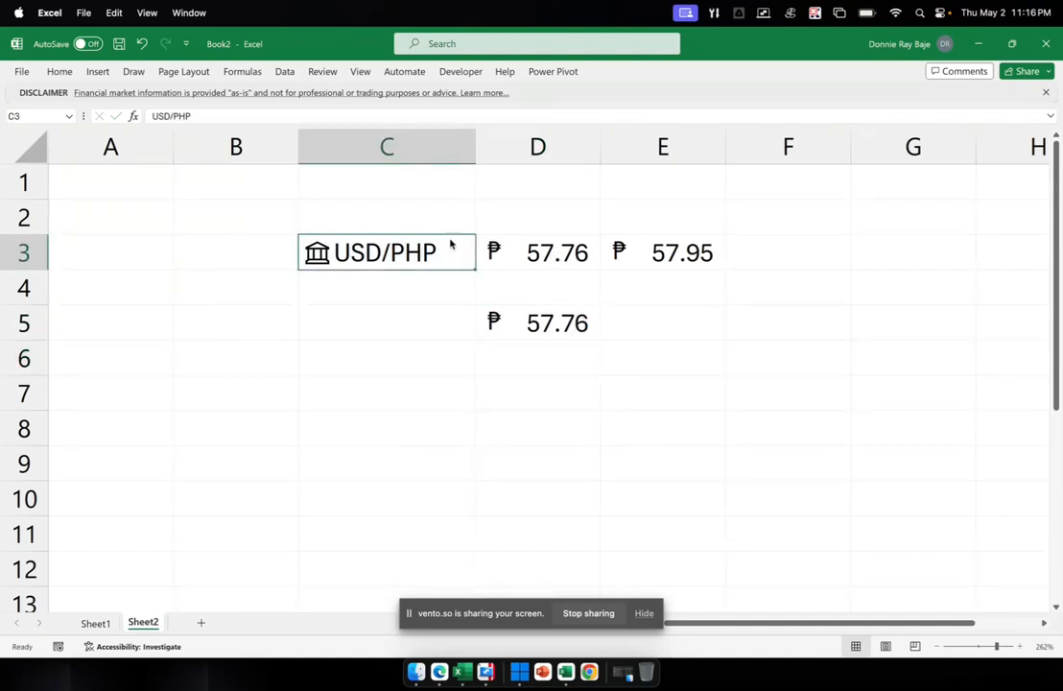
{"action": "left_click", "coordinate": [485, 225]}
{"action": "left_click", "coordinate": [415, 395]}
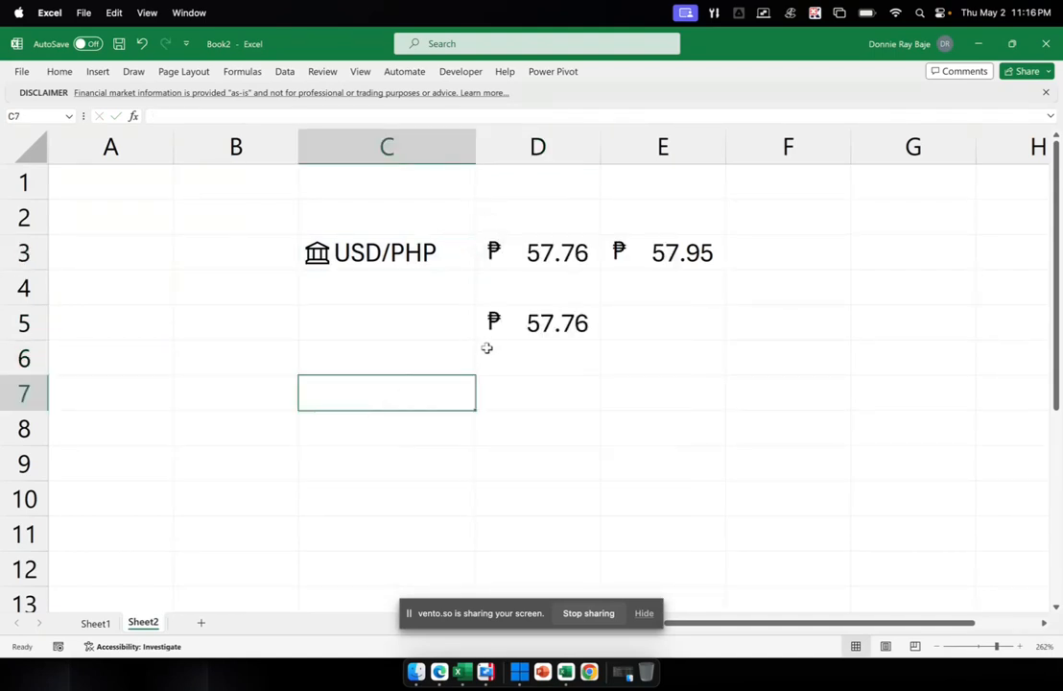
{"action": "left_click", "coordinate": [505, 330]}
{"action": "double_click", "coordinate": [504, 330]}
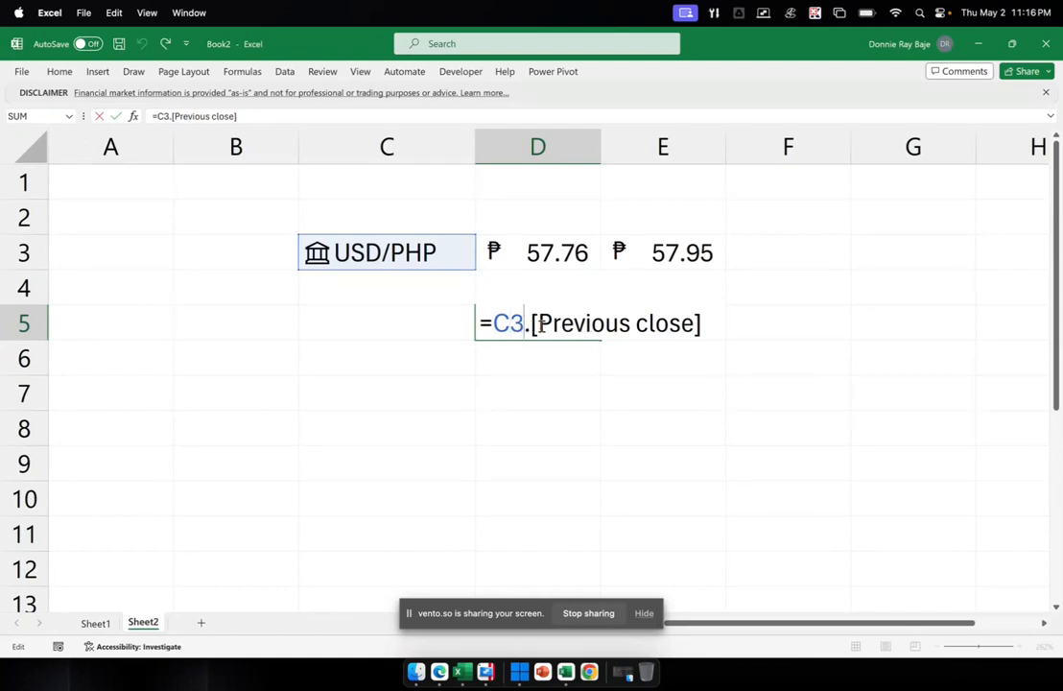
{"action": "key", "text": "Return"}
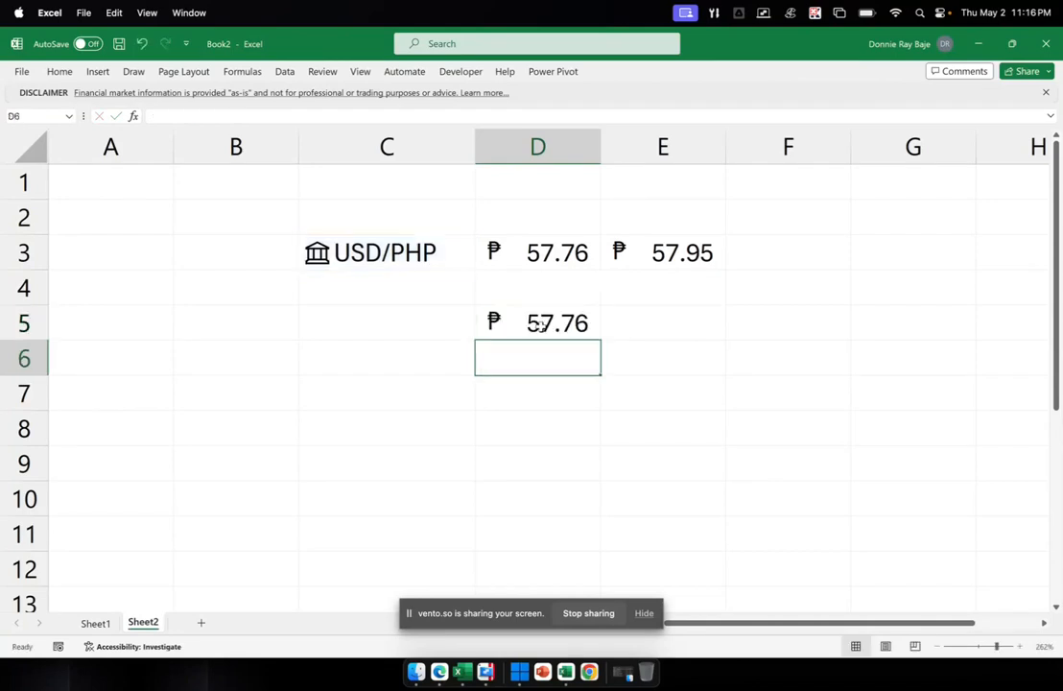
{"action": "left_click", "coordinate": [540, 324]}
- Enter the currency pair USD/JPY in cell C7
{"action": "left_click", "coordinate": [432, 405]}
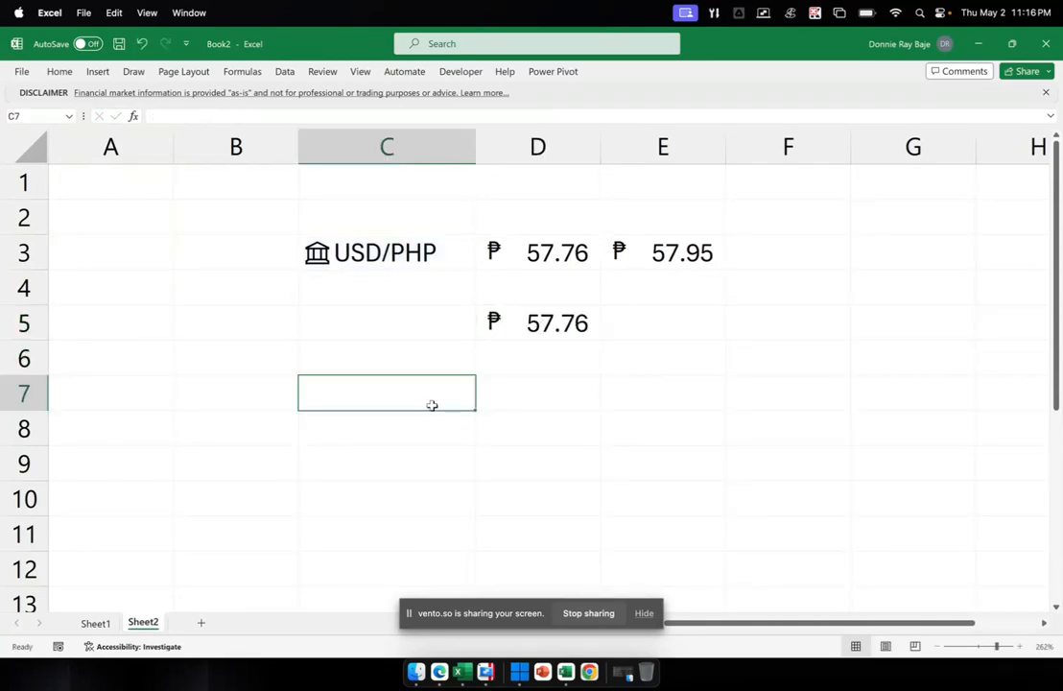
{"action": "type", "text": "USD/"}
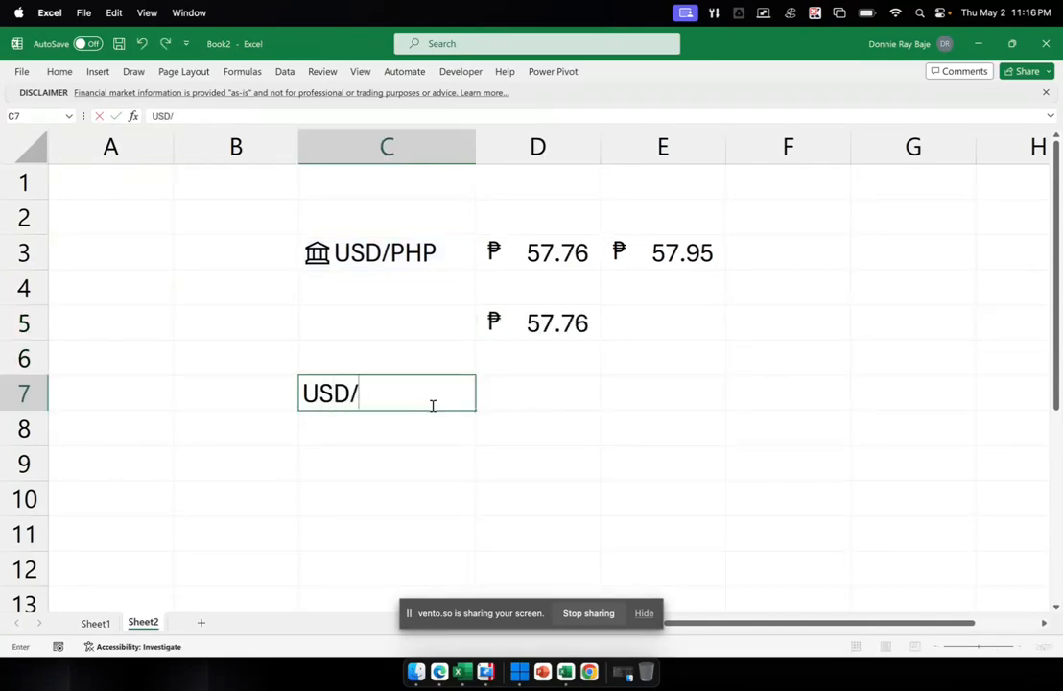
{"action": "type", "text": "JPY"}
{"action": "key", "text": "Tab"}
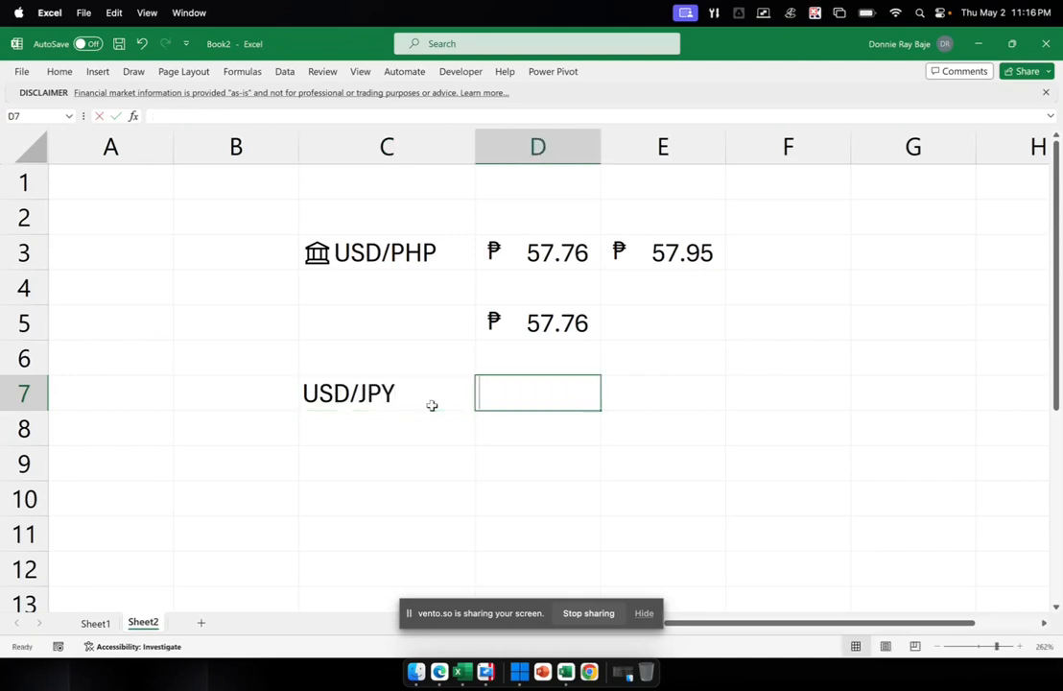
- Enter the formula =C7.[Previous Close] in cell D7 to retrieve the yen pair's previous closing rate
{"action": "type", "text": "="}
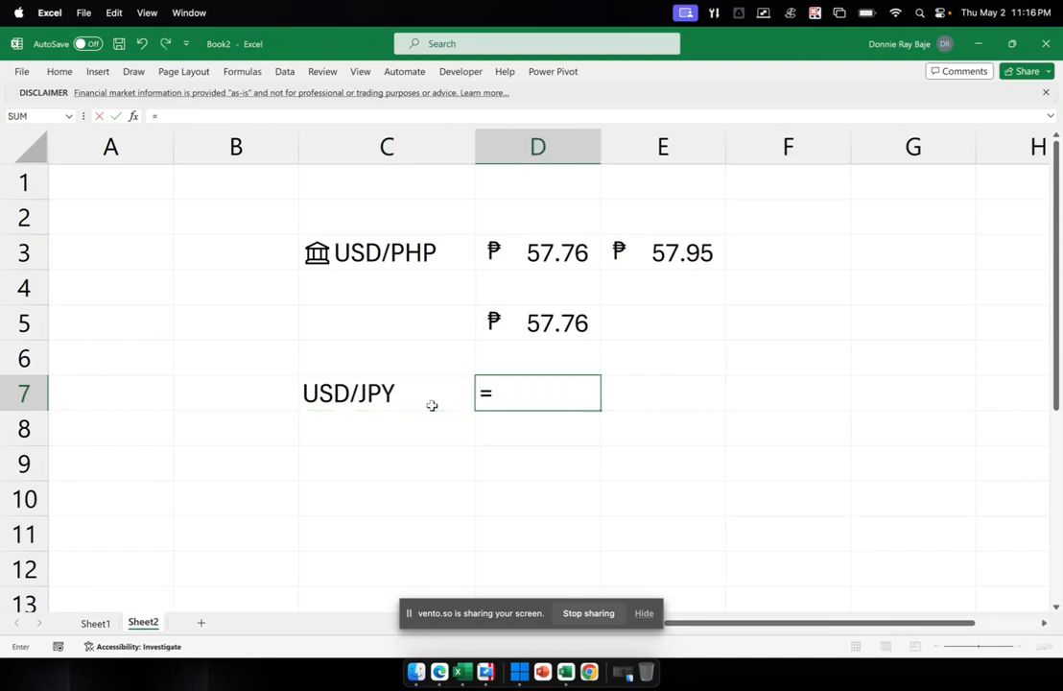
{"action": "left_click", "coordinate": [432, 404]}
{"action": "type", "text": "."}
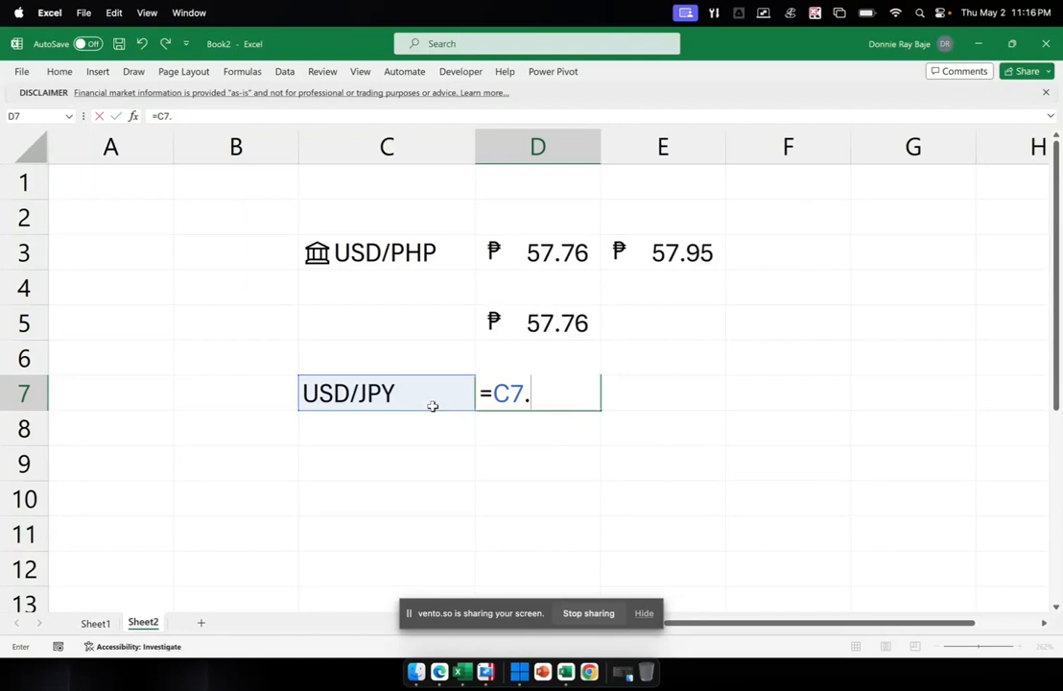
{"action": "type", "text": "[Previo"}
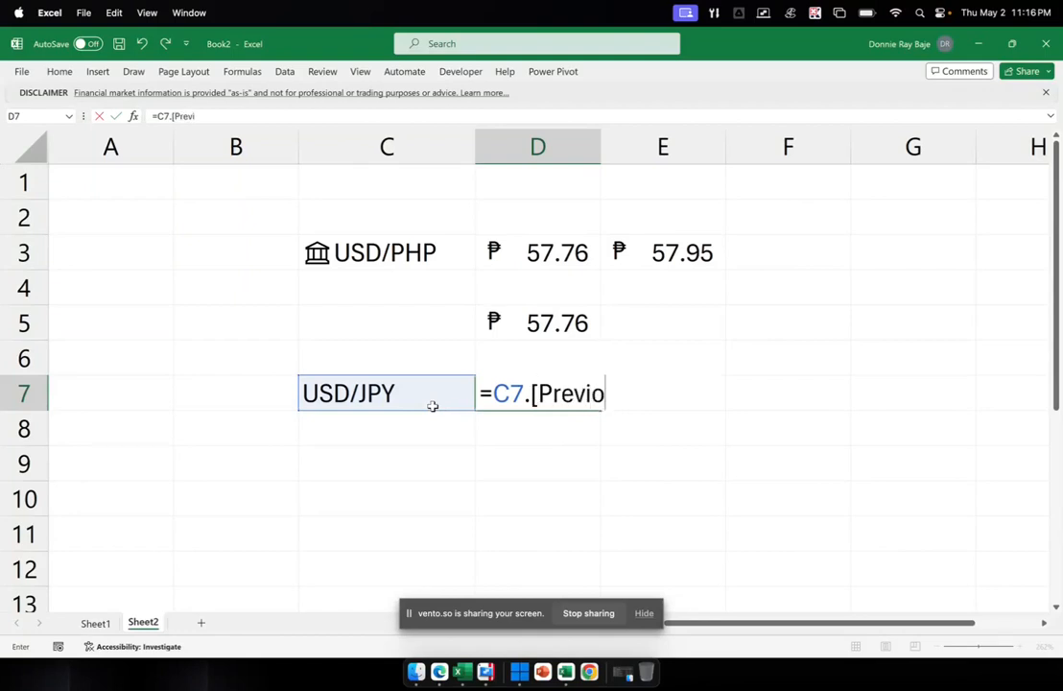
{"action": "type", "text": "us"}
{"action": "key", "text": "BackSpace"}
{"action": "type", "text": "us Close"}
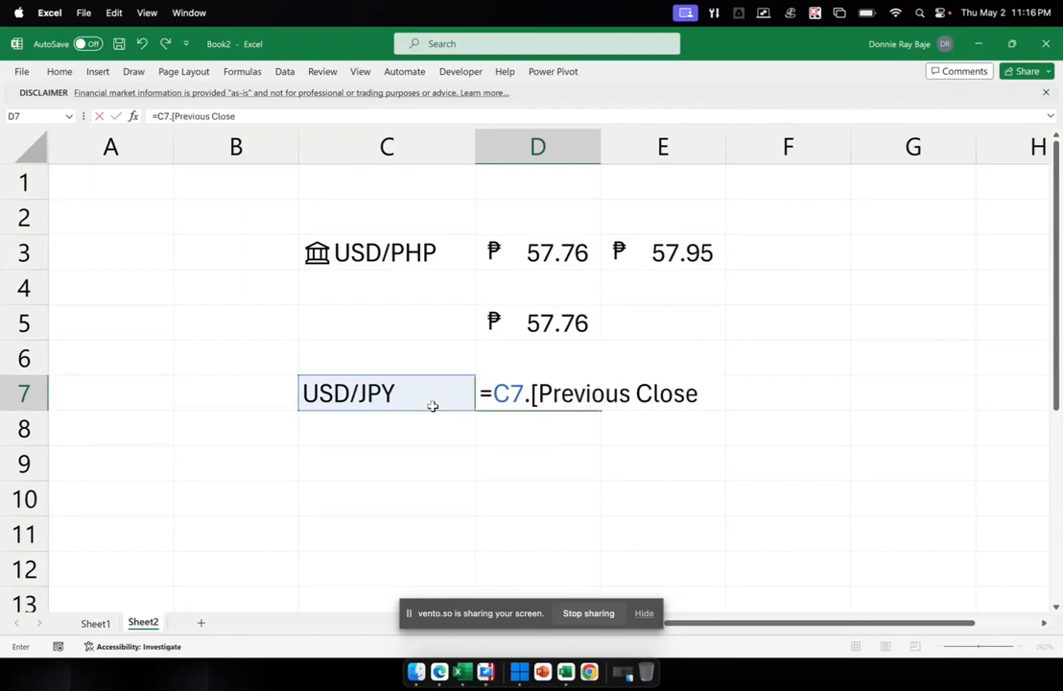
{"action": "type", "text": "]"}
{"action": "key", "text": "Return"}
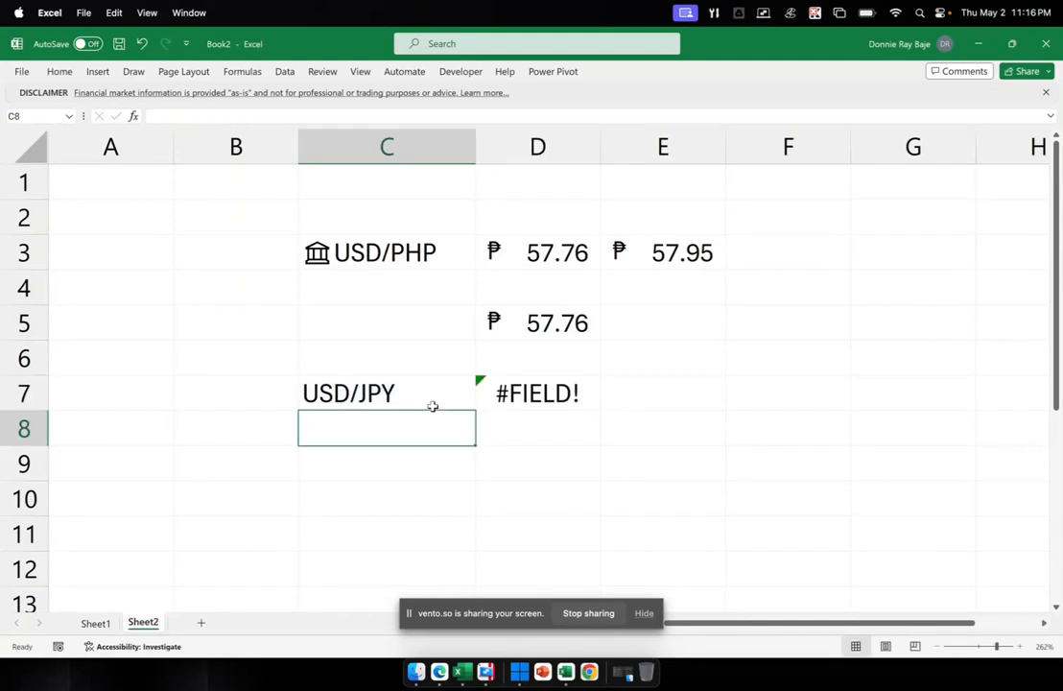
- Convert the USD/JPY text in C7 to the Currencies data type and check the formula result in D7
{"action": "left_click", "coordinate": [491, 392]}
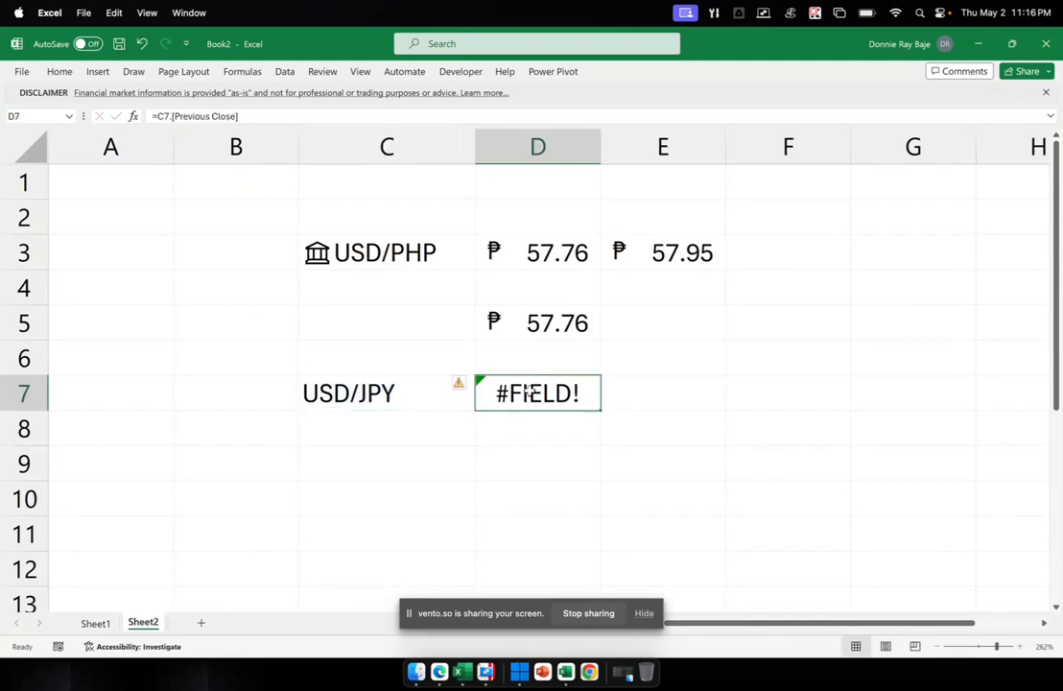
{"action": "left_click", "coordinate": [459, 384]}
{"action": "left_click", "coordinate": [375, 400]}
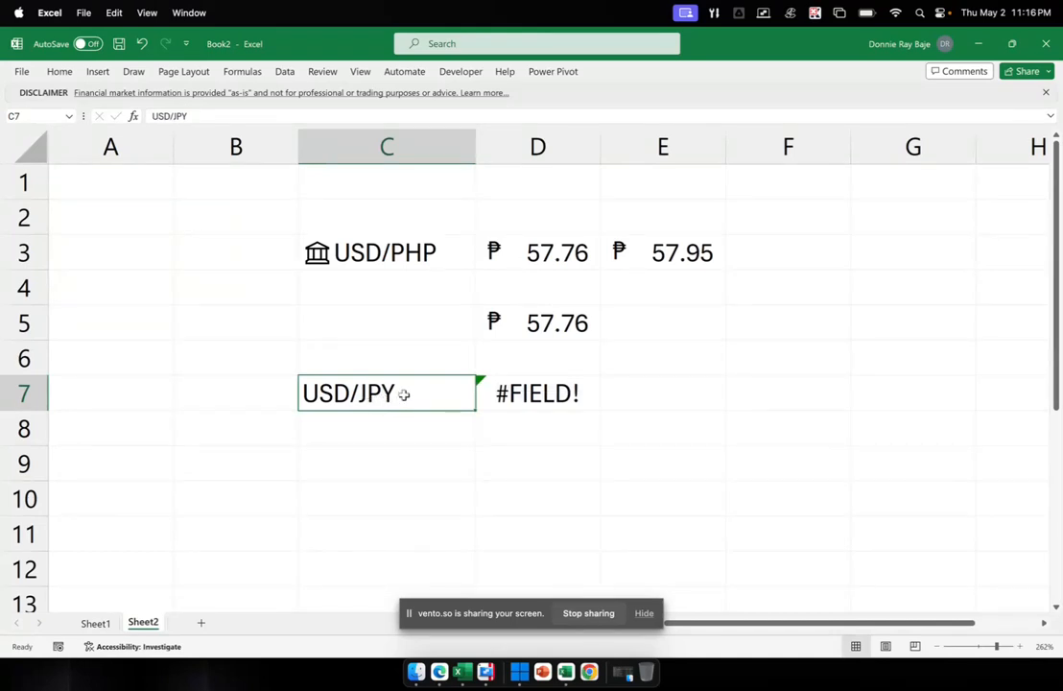
{"action": "left_click", "coordinate": [285, 72]}
{"action": "left_click", "coordinate": [448, 116]}
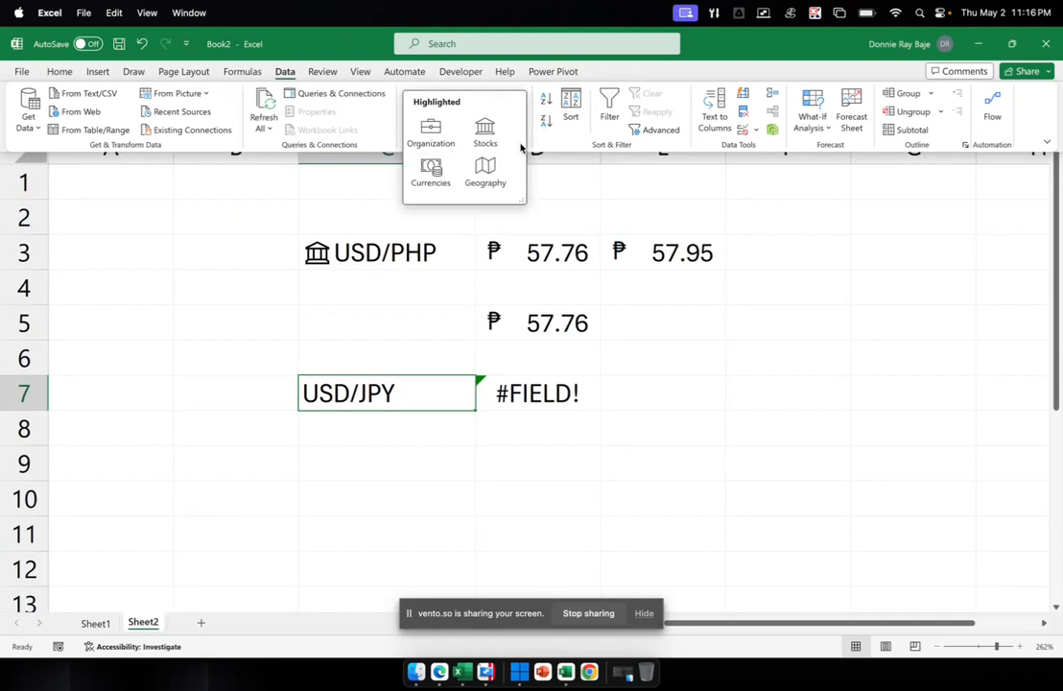
{"action": "left_click", "coordinate": [431, 173]}
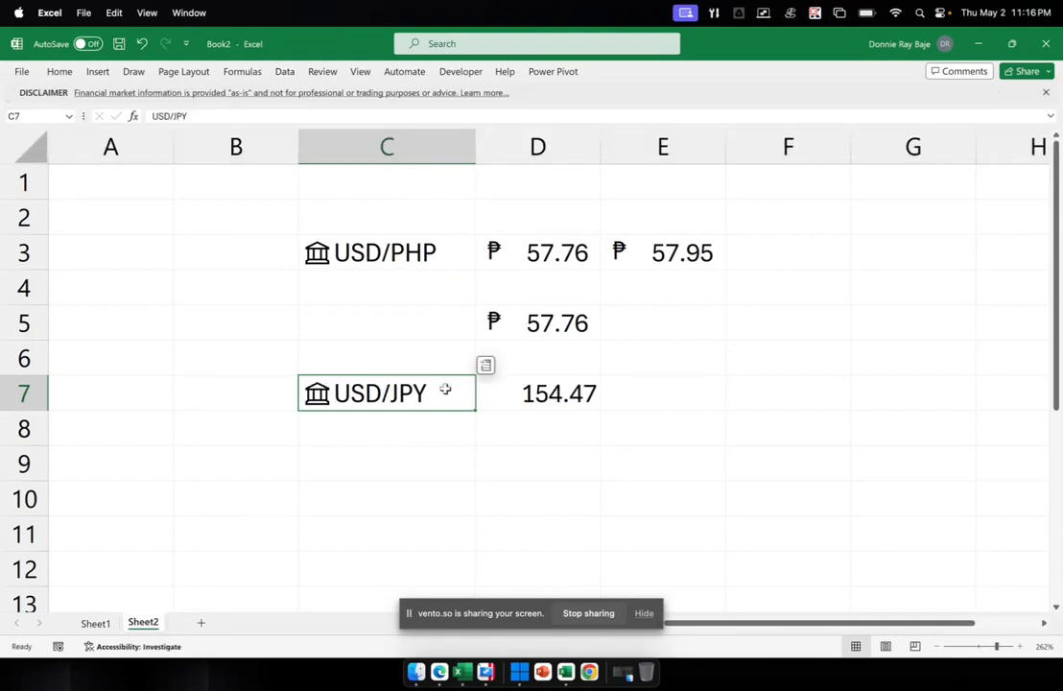
{"action": "left_click", "coordinate": [530, 395]}
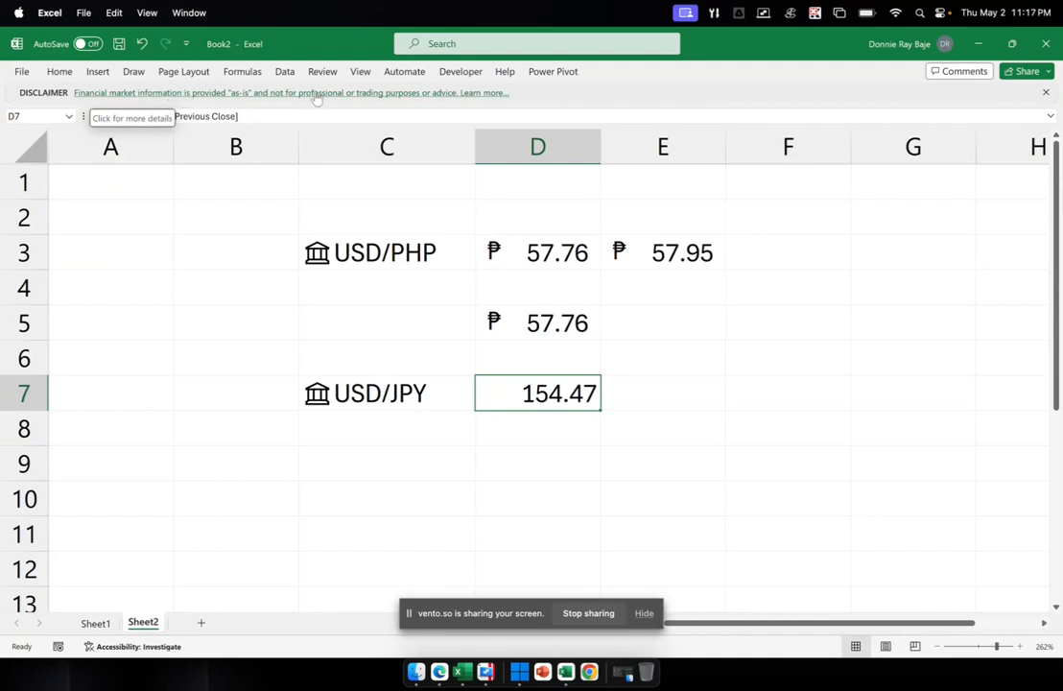
- Read the help article behind the financial data disclaimer, covering data providers and supported exchanges, and close it
{"action": "left_click", "coordinate": [426, 97]}
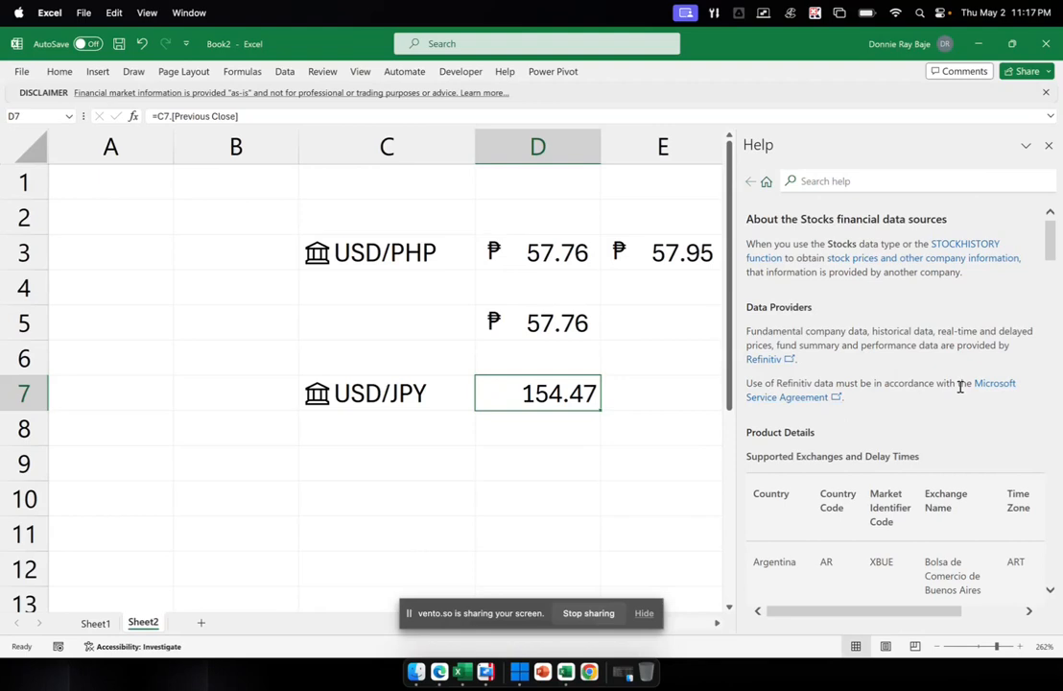
{"action": "scroll", "coordinate": [959, 386], "scroll_direction": "down", "scroll_amount": 10}
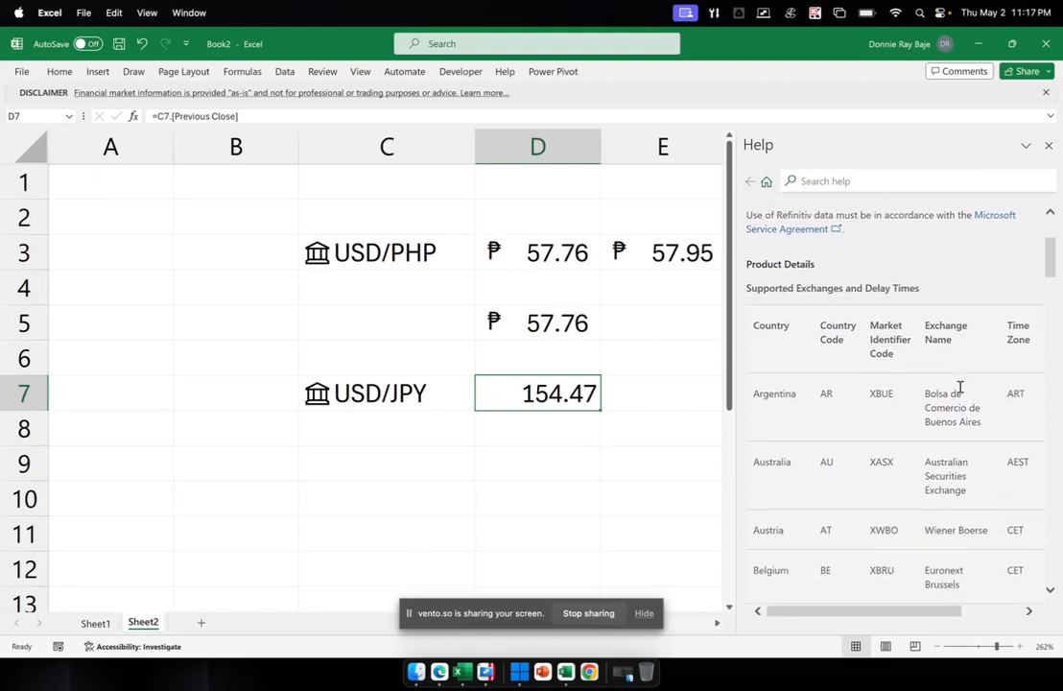
{"action": "scroll", "coordinate": [959, 387], "scroll_direction": "down", "scroll_amount": 10}
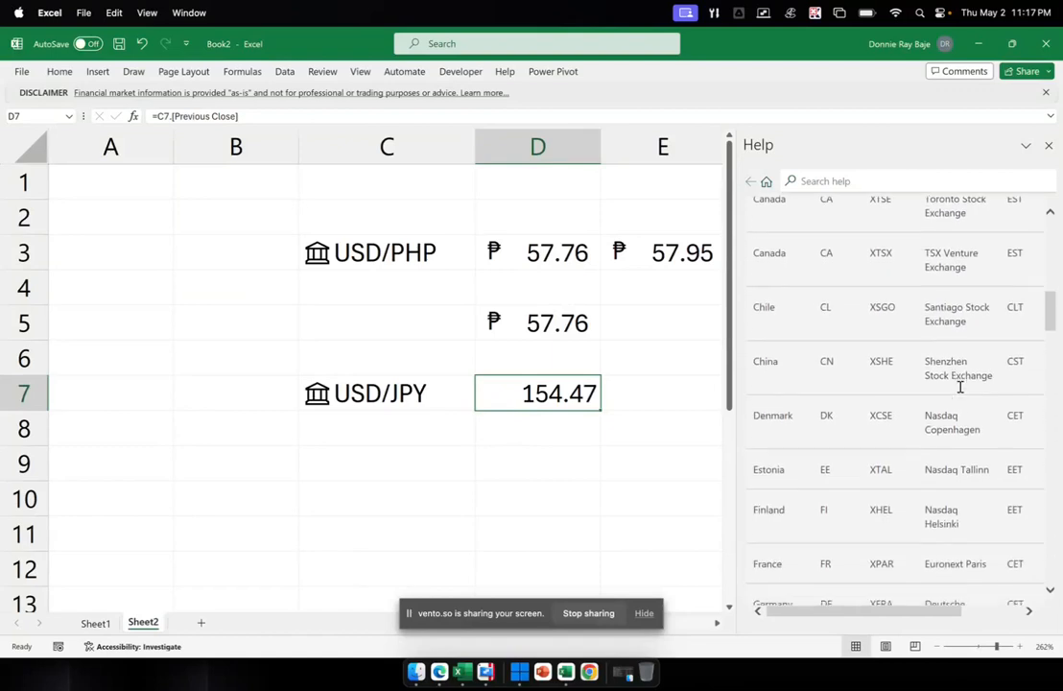
{"action": "scroll", "coordinate": [960, 386], "scroll_direction": "up", "scroll_amount": 15}
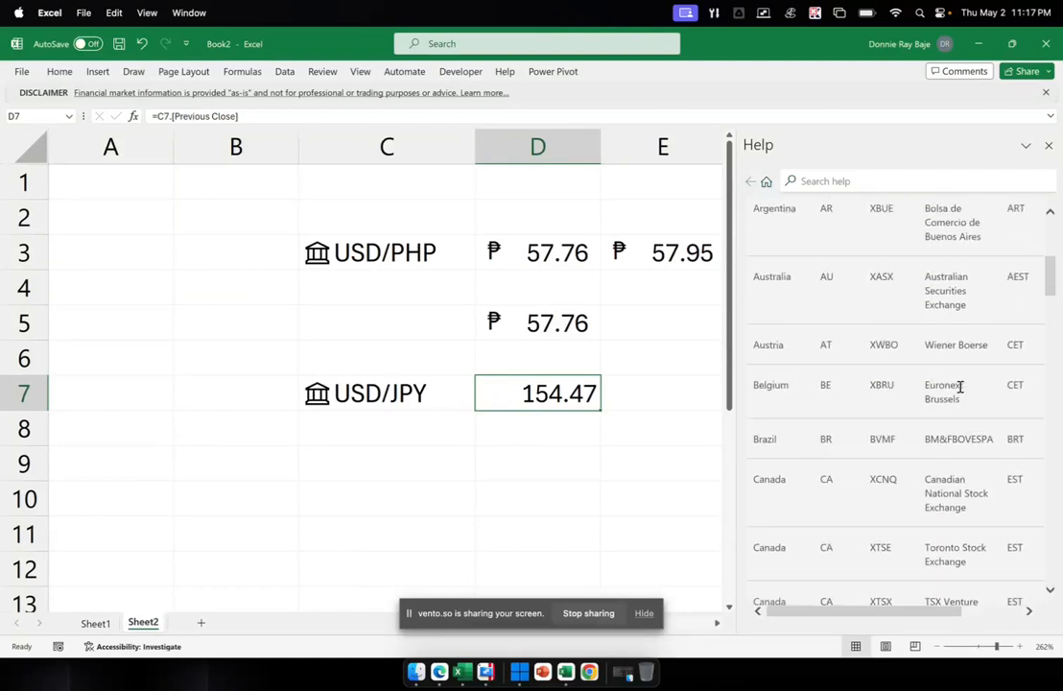
{"action": "left_click", "coordinate": [522, 467]}
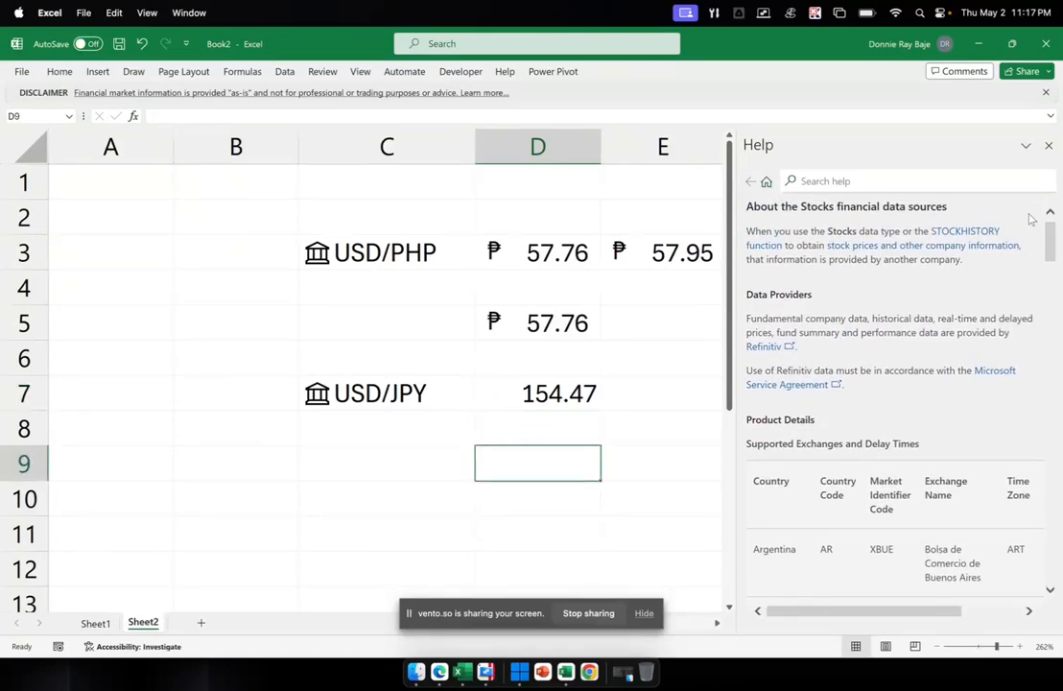
{"action": "left_click", "coordinate": [1049, 145]}
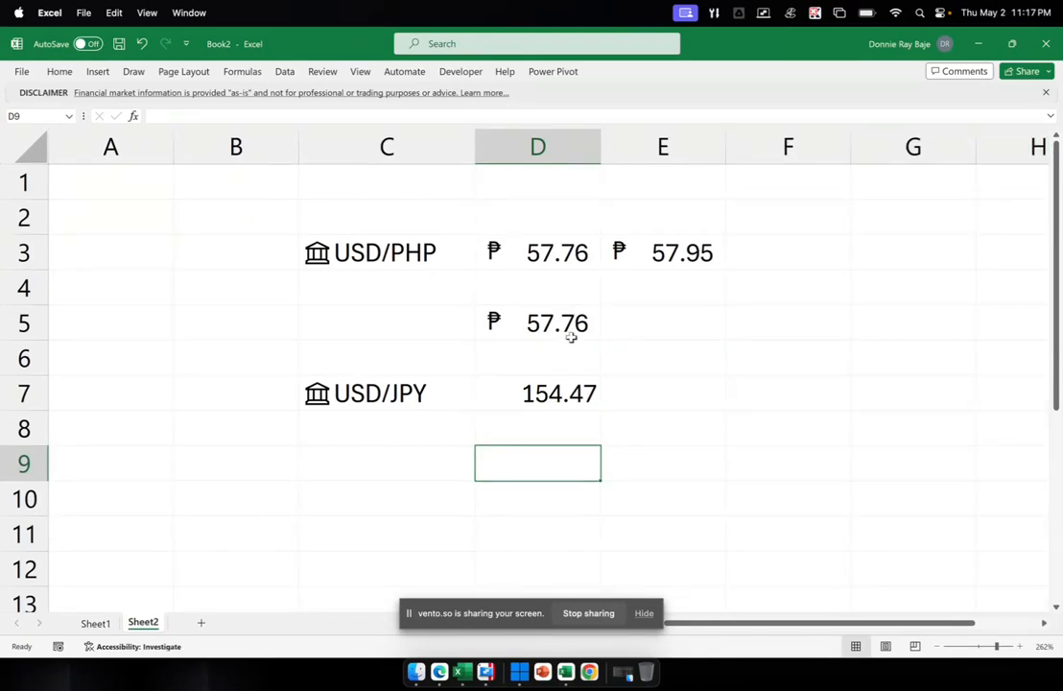
- Enter the currency pair PHP/USD in cell C8 of Sheet1, below the item price table
{"action": "left_click", "coordinate": [96, 623]}
{"action": "left_click", "coordinate": [532, 235]}
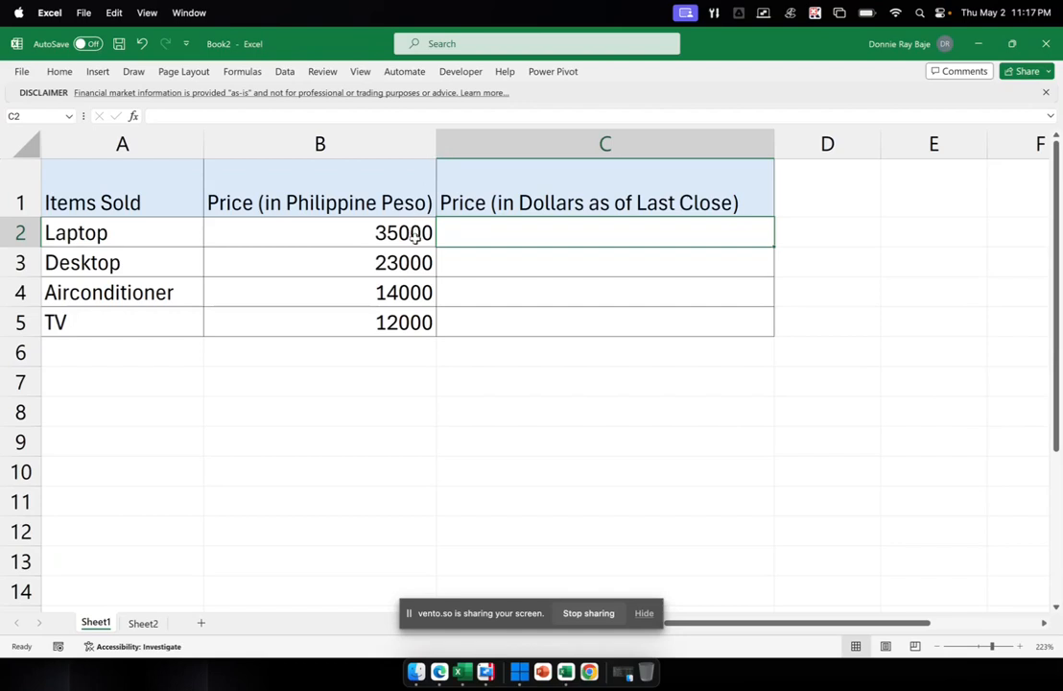
{"action": "left_click", "coordinate": [591, 205]}
{"action": "left_click", "coordinate": [563, 410]}
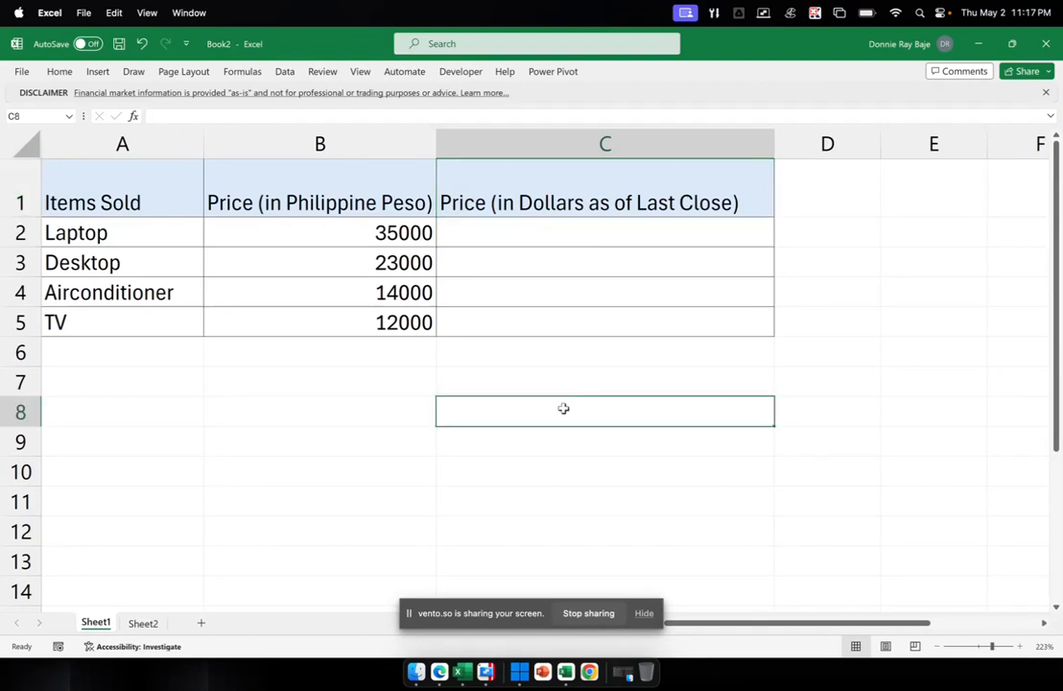
{"action": "type", "text": "PP"}
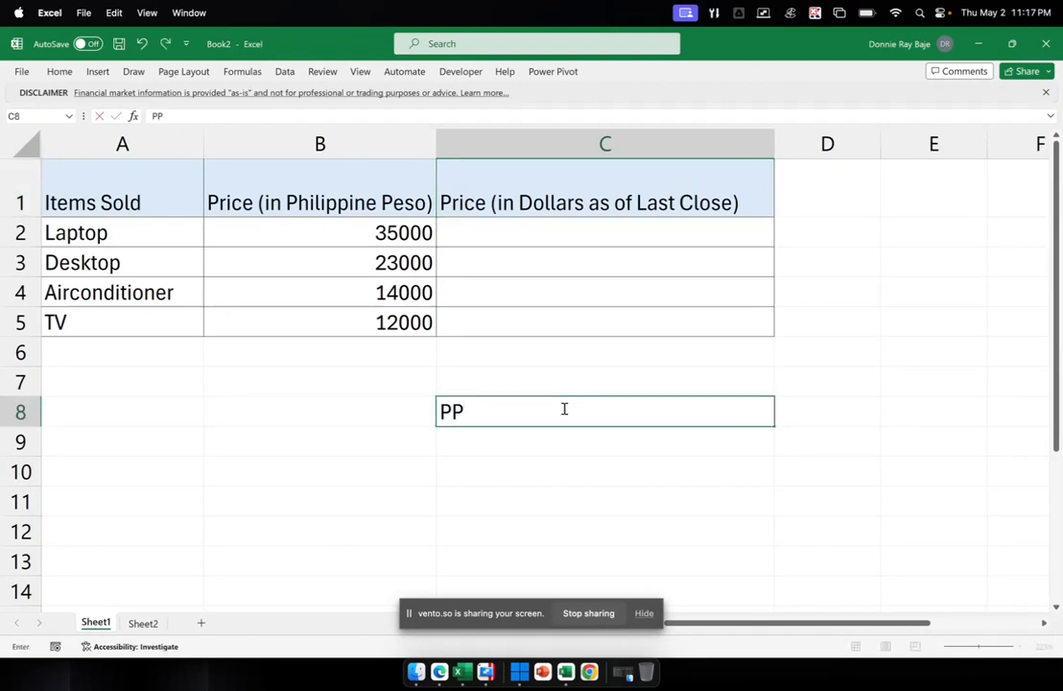
{"action": "key", "text": "BackSpace"}
{"action": "type", "text": "HP/USD"}
{"action": "key", "text": "Return"}
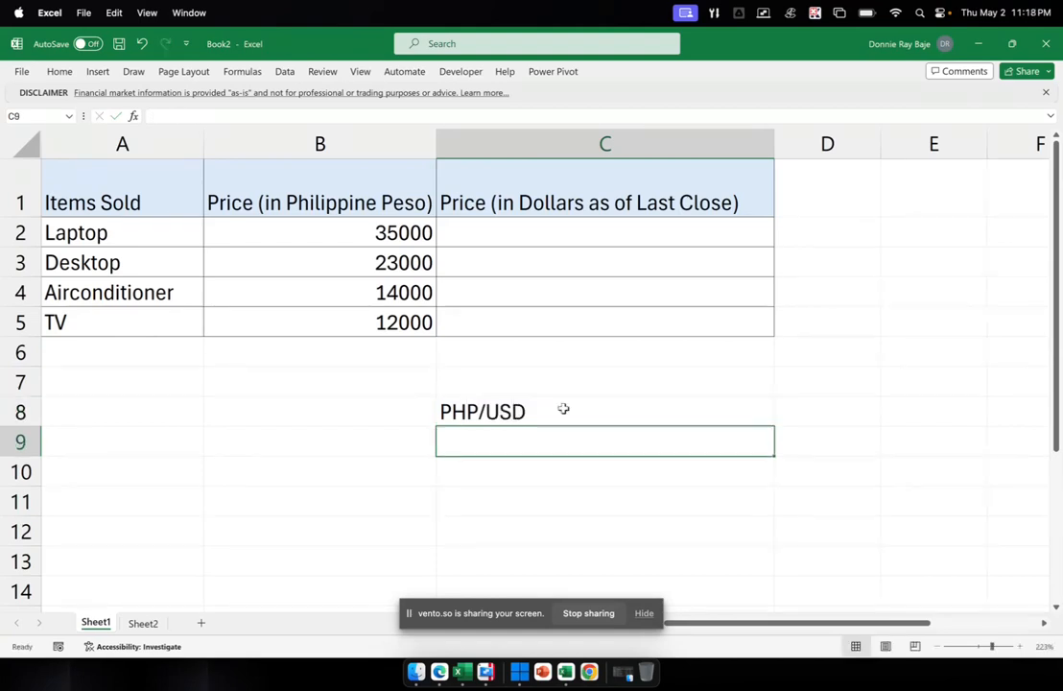
- Convert the PHP/USD text in cell C8 to the Currencies data type
{"action": "left_click", "coordinate": [563, 409]}
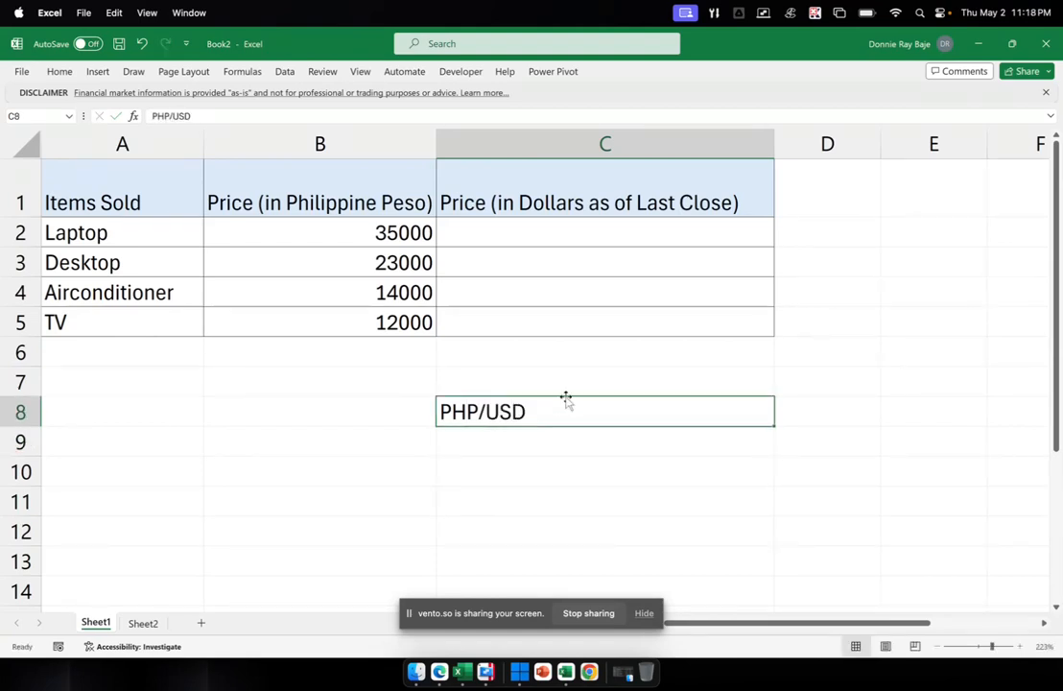
{"action": "left_click", "coordinate": [284, 72]}
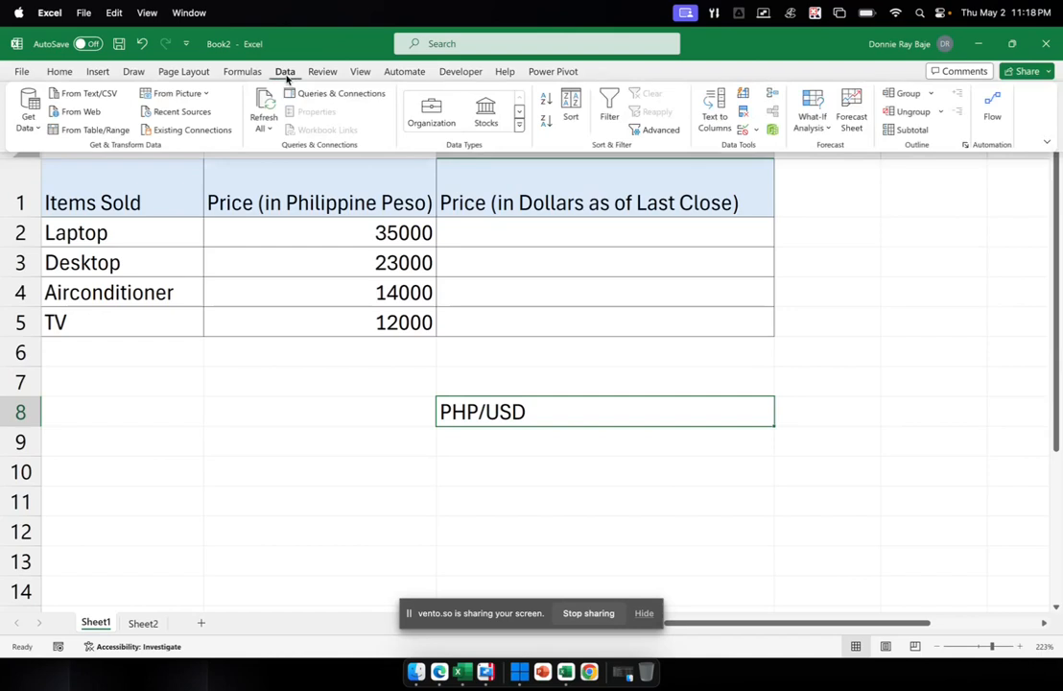
{"action": "left_click", "coordinate": [519, 123]}
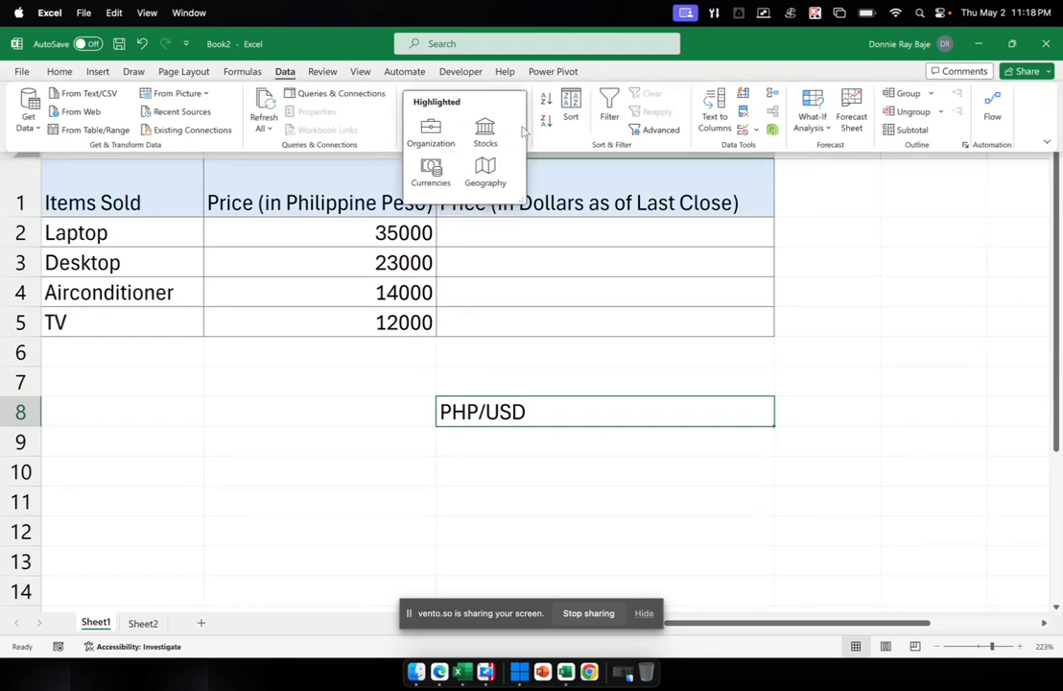
{"action": "left_click", "coordinate": [442, 180]}
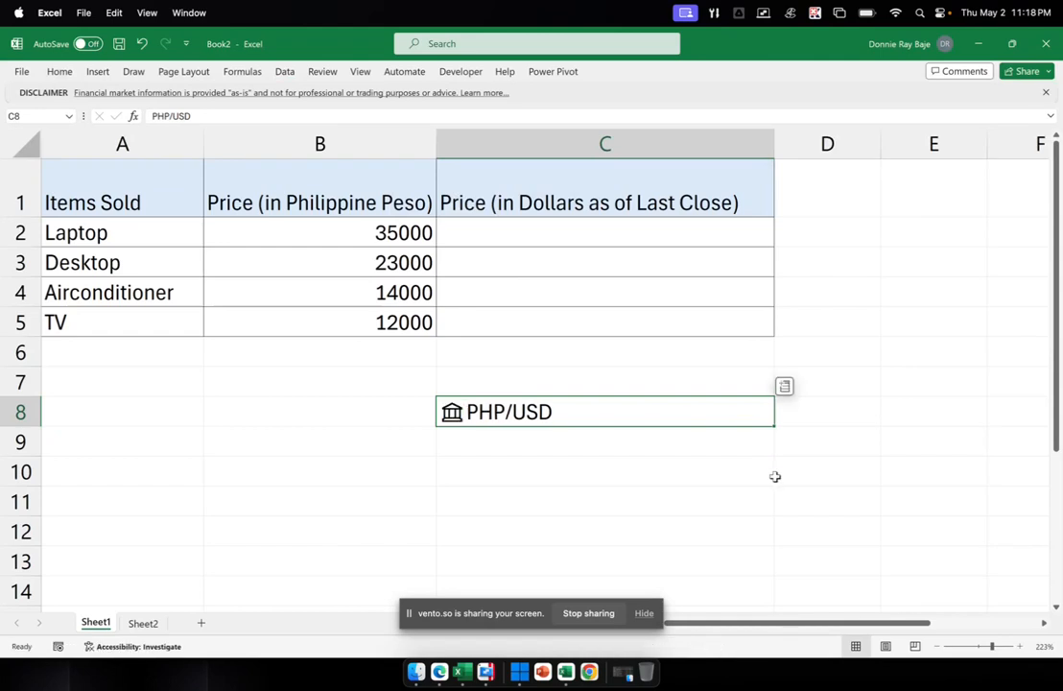
- Enter the formula =B2*C8.[Previous close] in C2 to convert the Laptop price to dollars, and reselect that cell
{"action": "left_click", "coordinate": [596, 235]}
{"action": "type", "text": "="}
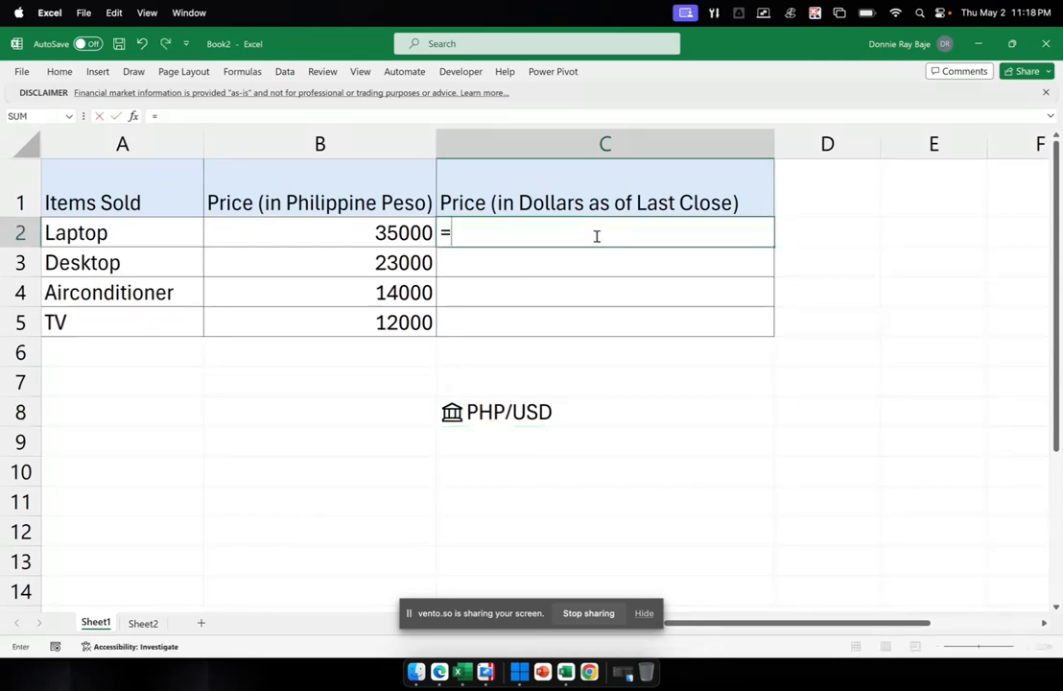
{"action": "left_click", "coordinate": [388, 231]}
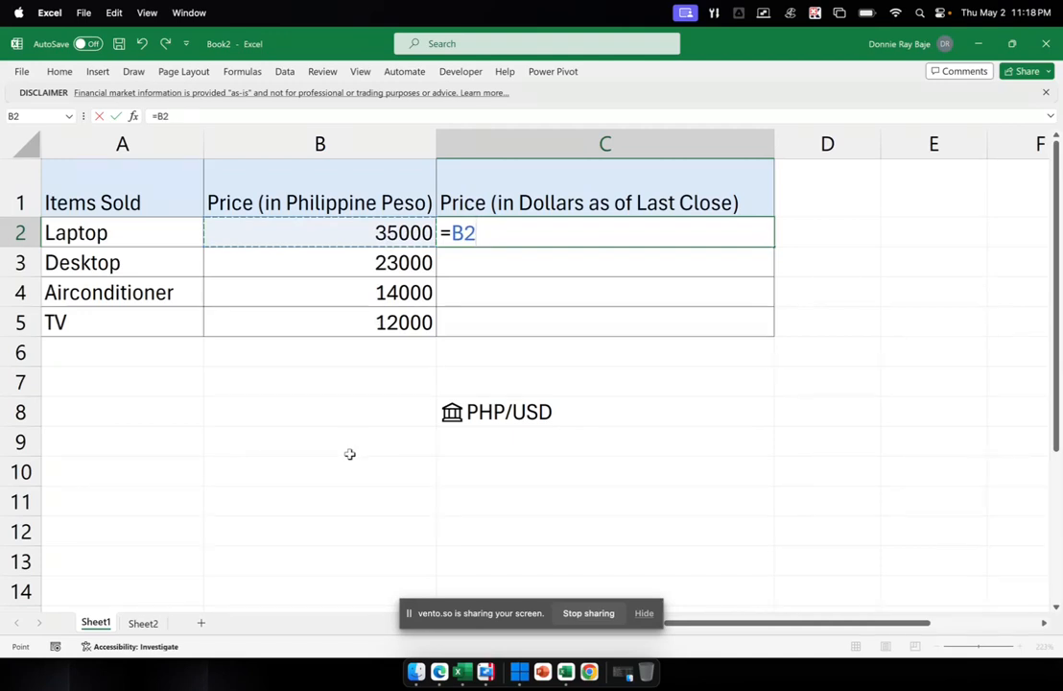
{"action": "type", "text": "*"}
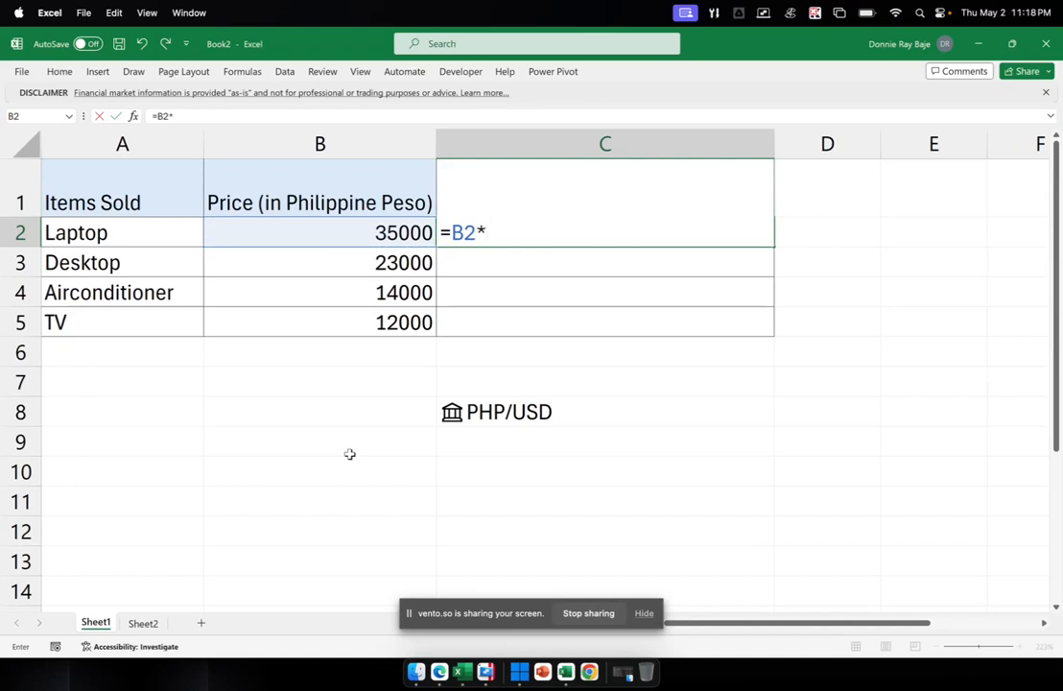
{"action": "left_click", "coordinate": [536, 418]}
{"action": "type", "text": "."}
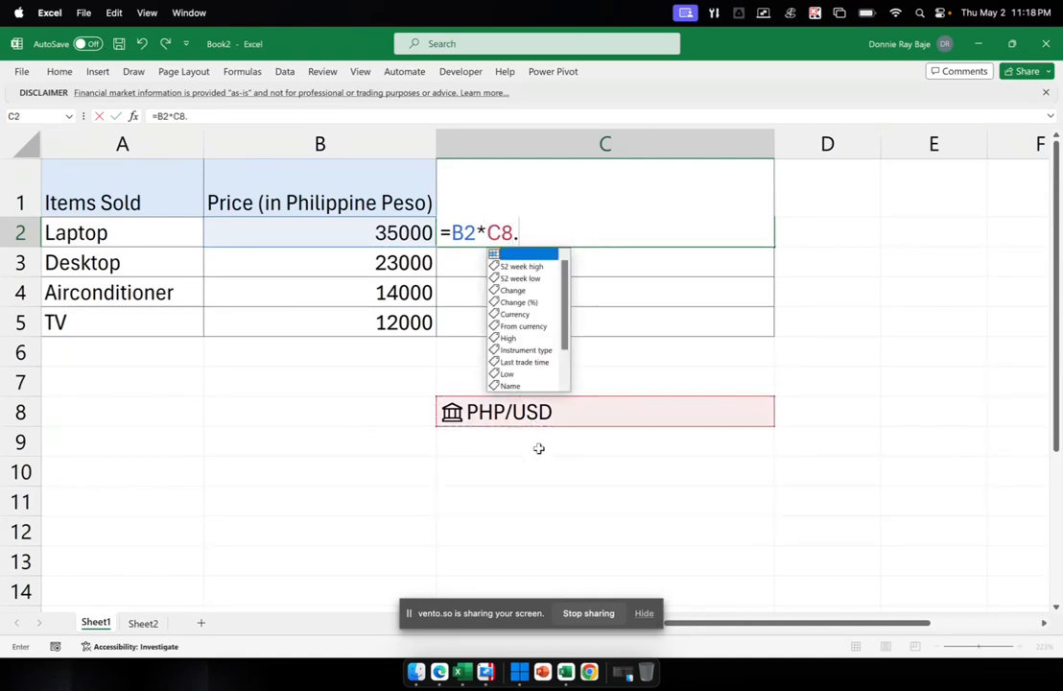
{"action": "type", "text": "["}
{"action": "key", "text": "BackSpace"}
{"action": "type", "text": "["}
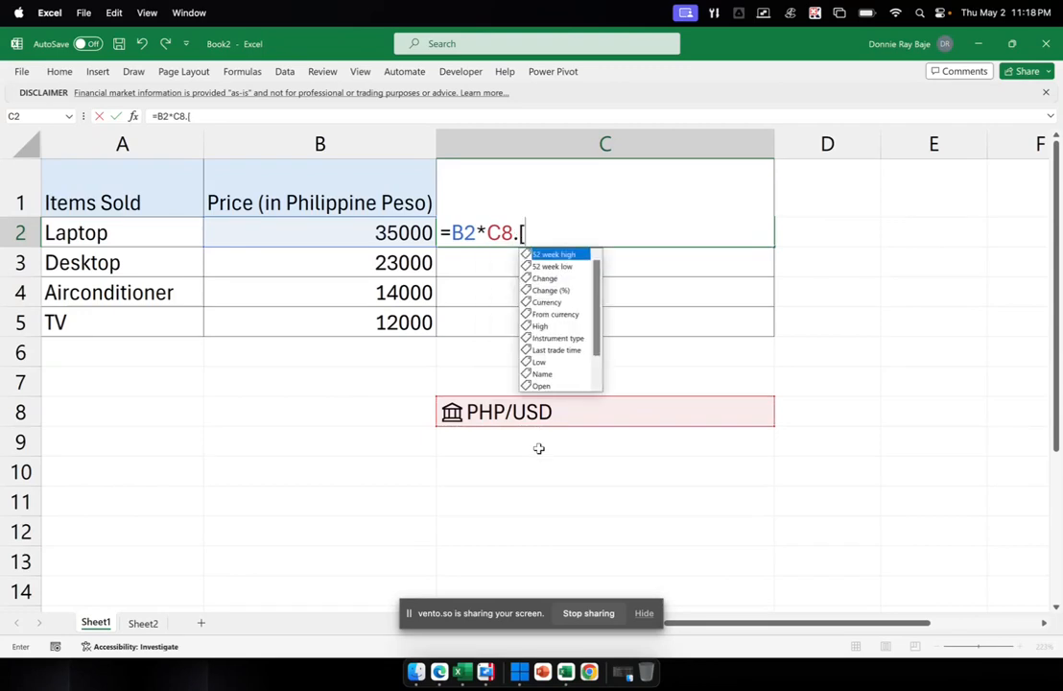
{"action": "type", "text": "Per"}
{"action": "key", "text": "BackSpace"}
{"action": "key", "text": "BackSpace"}
{"action": "type", "text": "re"}
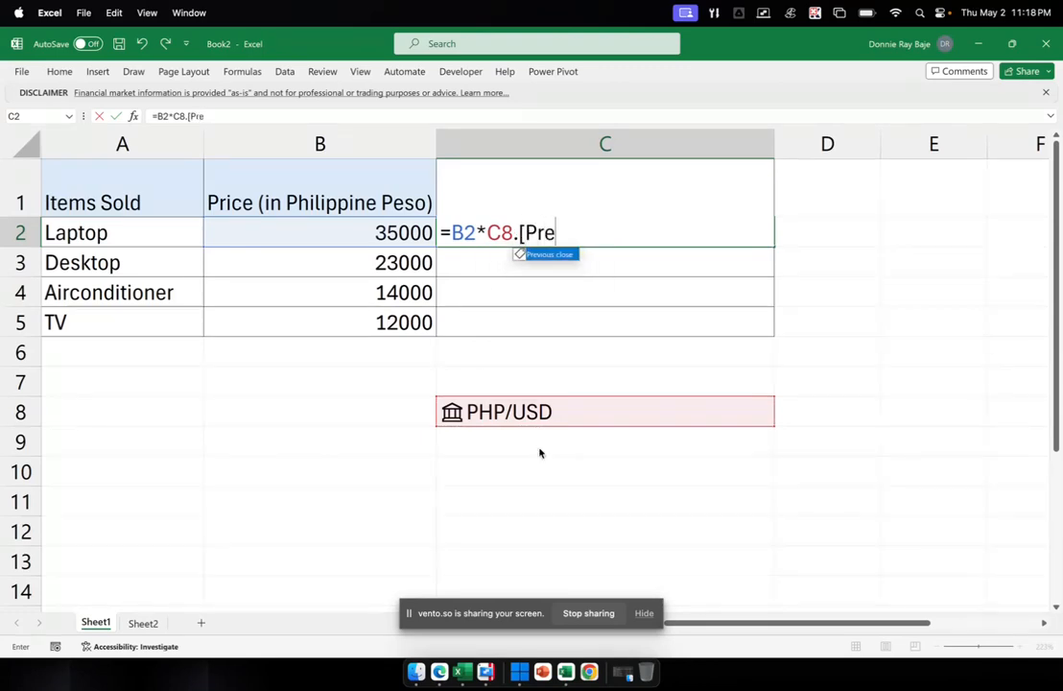
{"action": "key", "text": "Tab"}
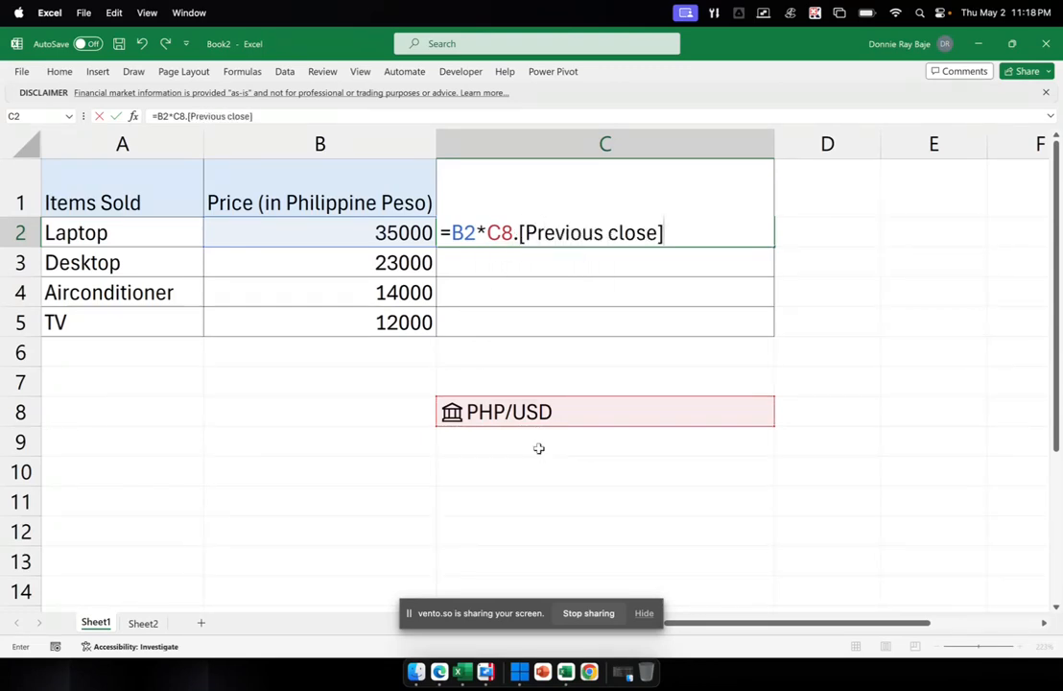
{"action": "key", "text": "Return"}
{"action": "left_click", "coordinate": [648, 233]}
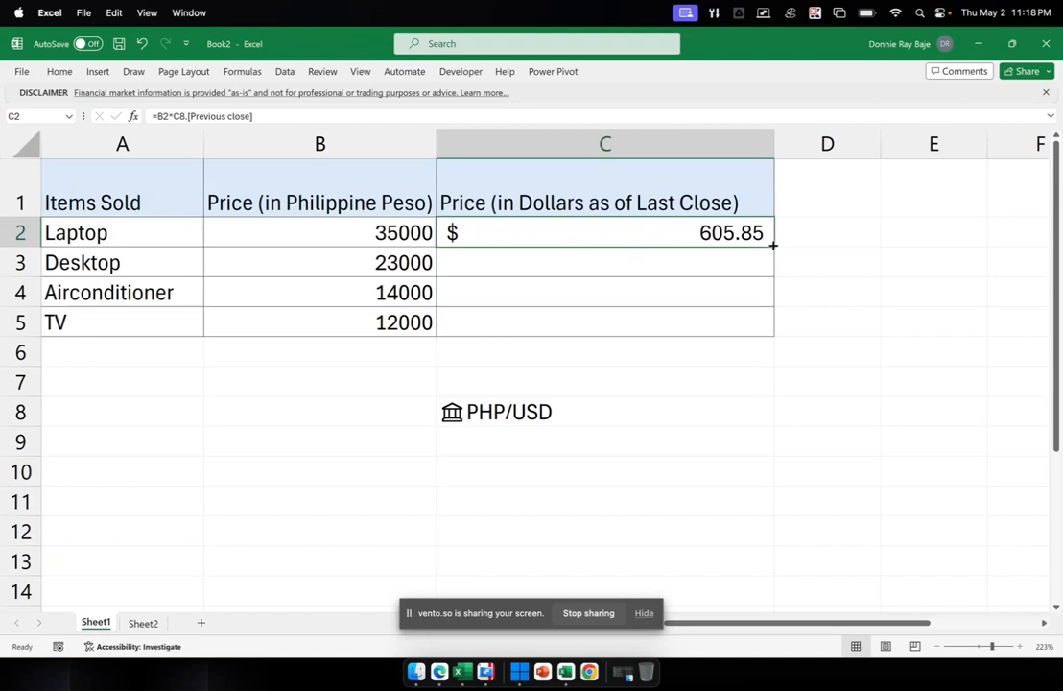
- Try to fill the Laptop conversion formula from C2 down through C5
{"action": "left_click_drag", "start_coordinate": [773, 246], "coordinate": [780, 338]}
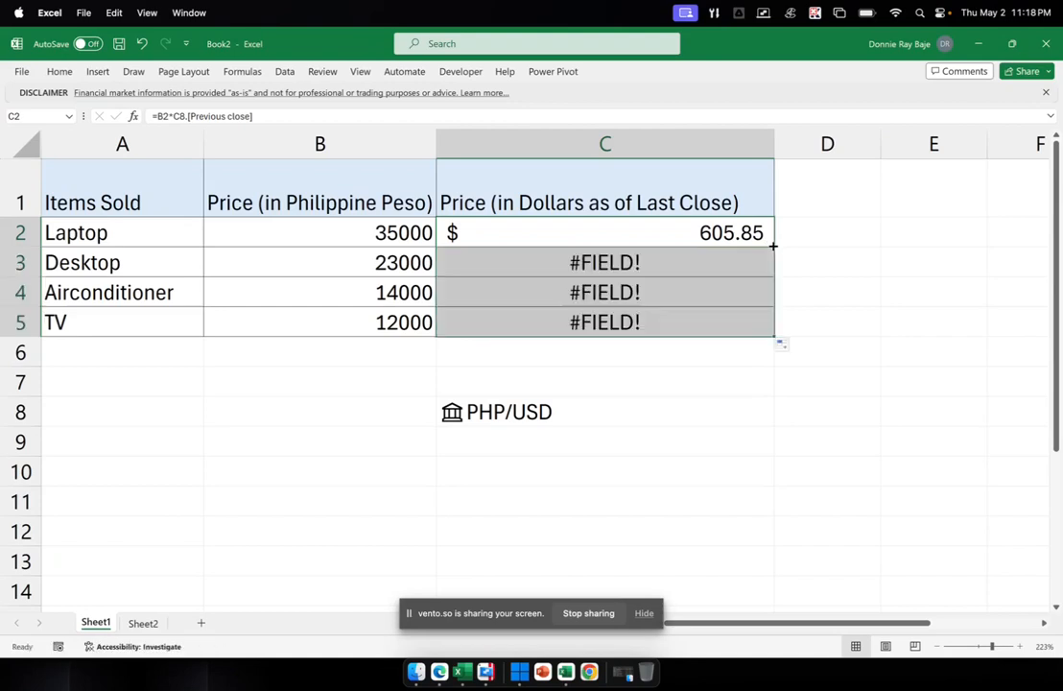
- Make the currency reference in C2 absolute so the formula reads =B2*$C$8.[Previous close]
{"action": "double_click", "coordinate": [707, 230]}
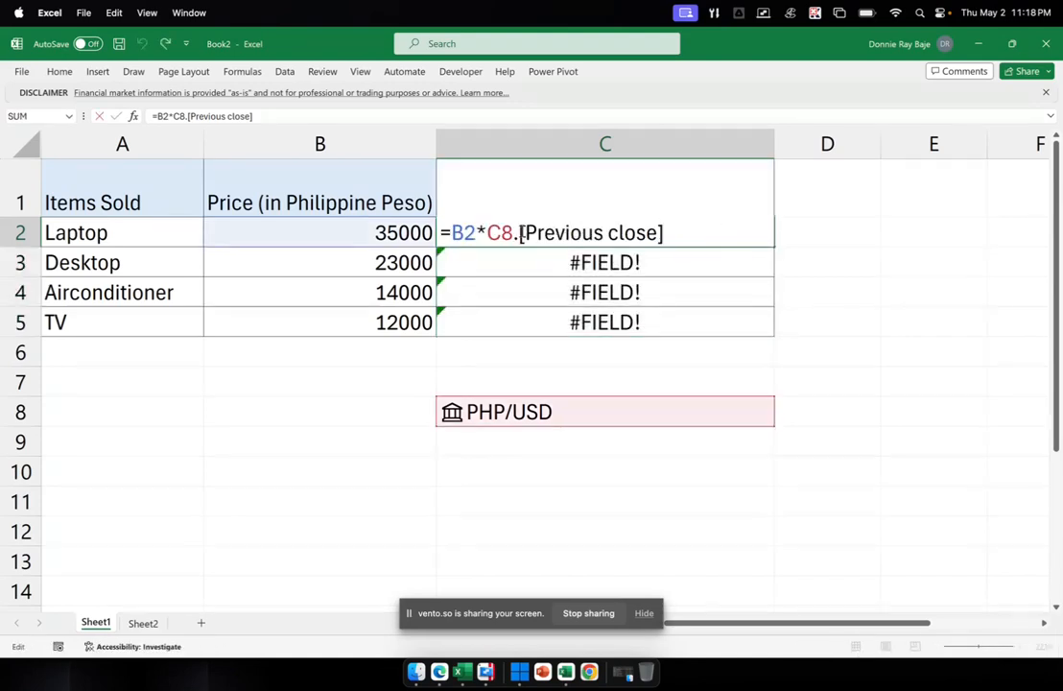
{"action": "double_click", "coordinate": [493, 232]}
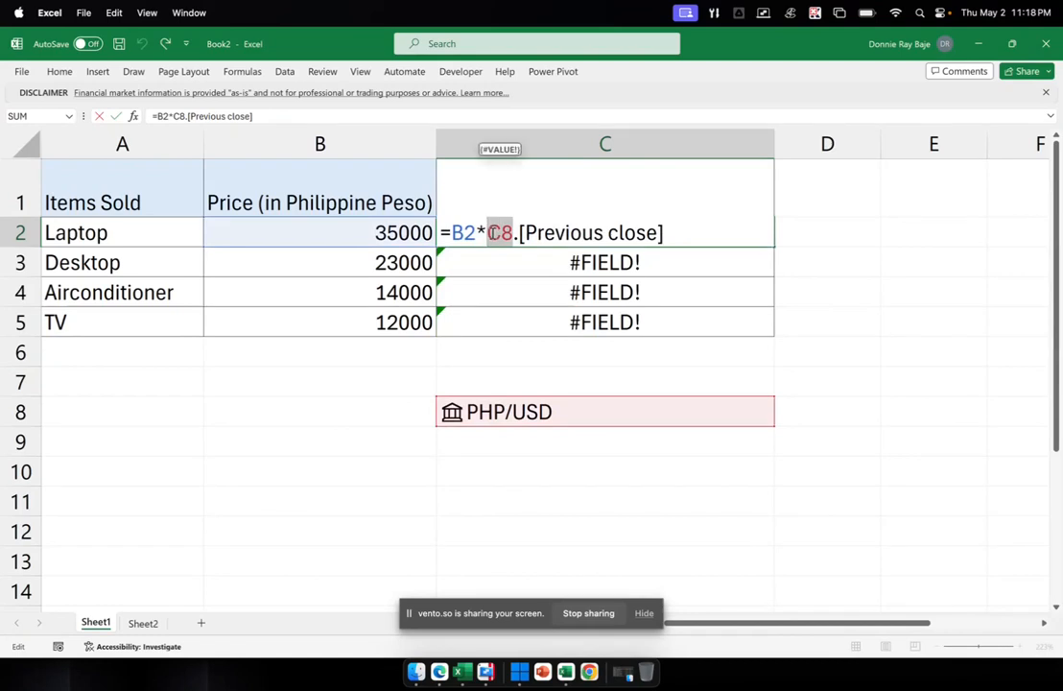
{"action": "key", "text": "super"}
{"action": "key", "text": "super"}
{"action": "left_click", "coordinate": [489, 232]}
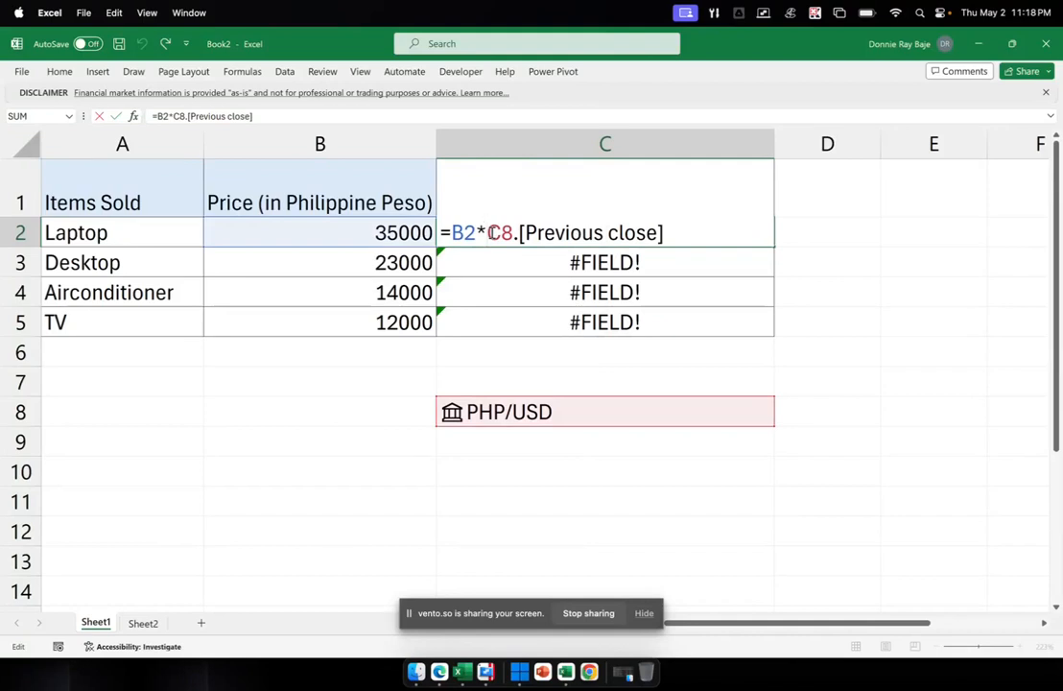
{"action": "type", "text": "$"}
{"action": "left_click", "coordinate": [514, 233]}
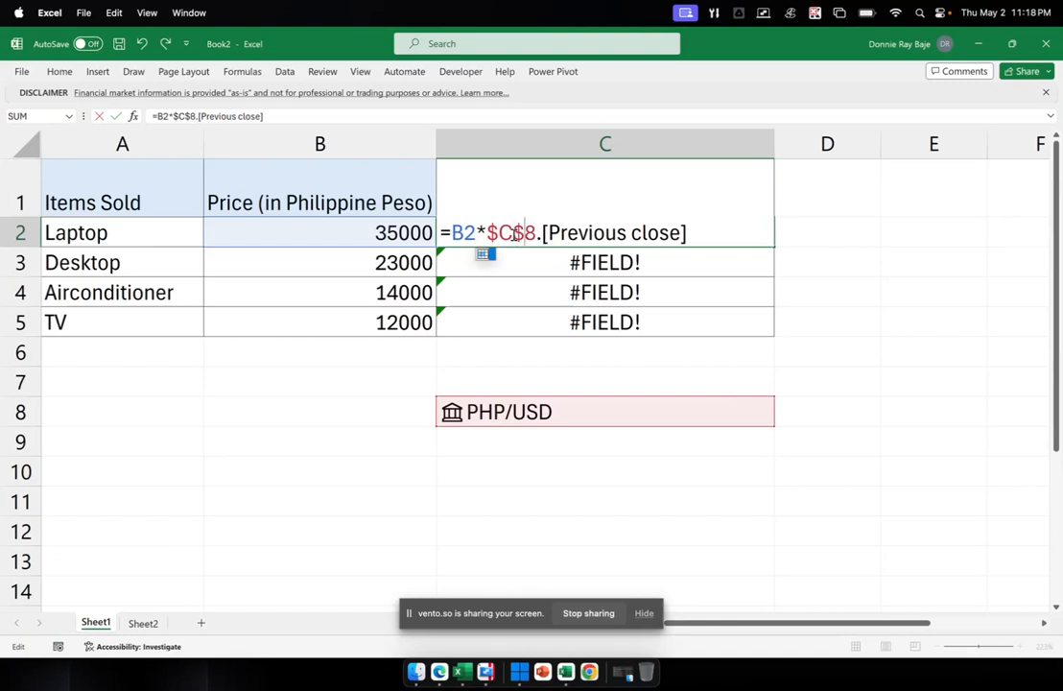
{"action": "type", "text": "$"}
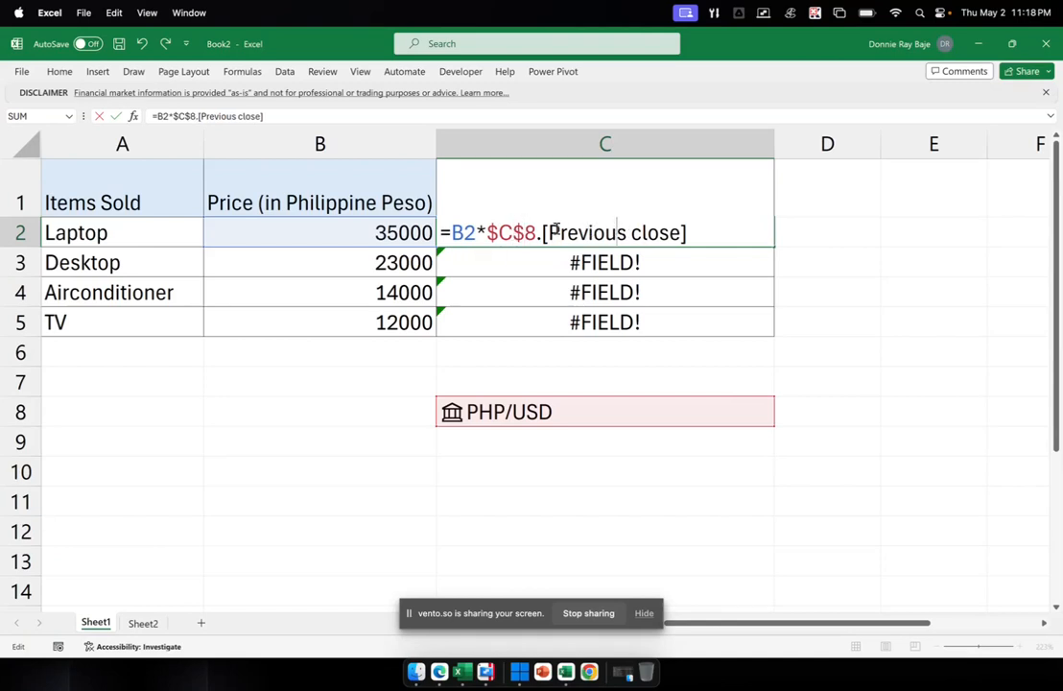
{"action": "key", "text": "Return"}
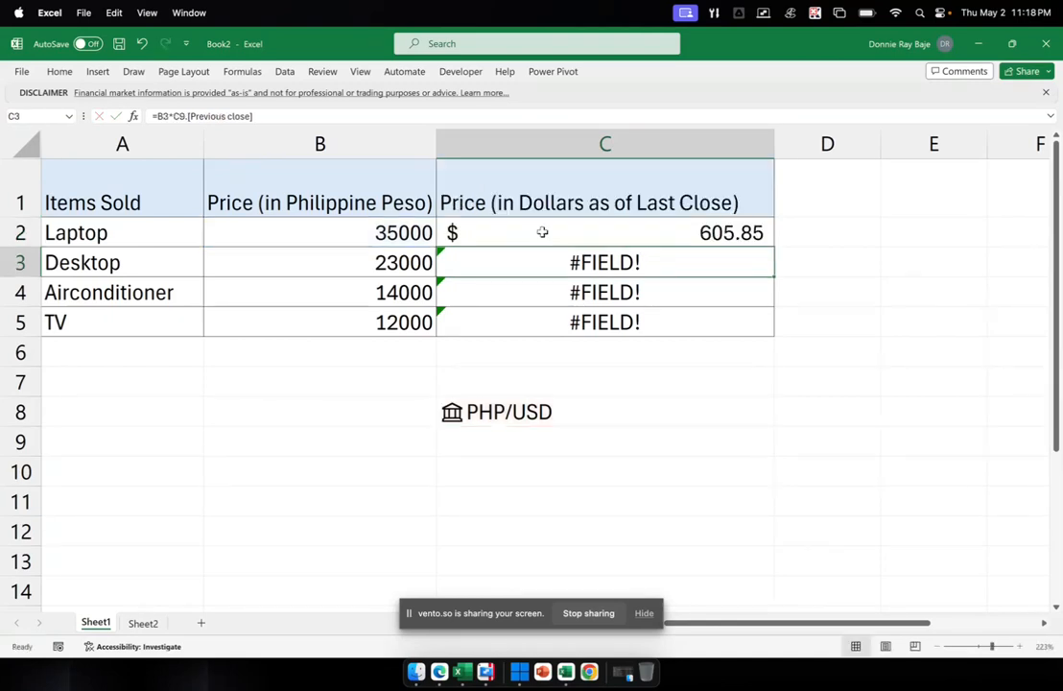
- Fill the C2 formula down through C5 for the remaining items and narrow column C slightly
{"action": "left_click", "coordinate": [758, 233]}
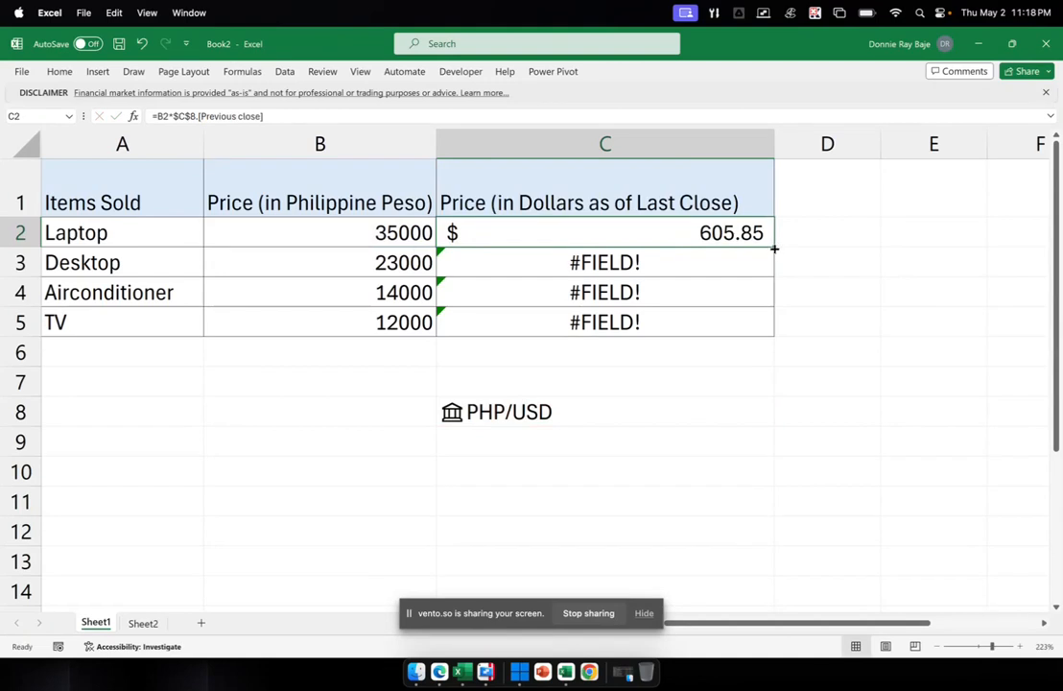
{"action": "left_click_drag", "start_coordinate": [773, 246], "coordinate": [755, 320]}
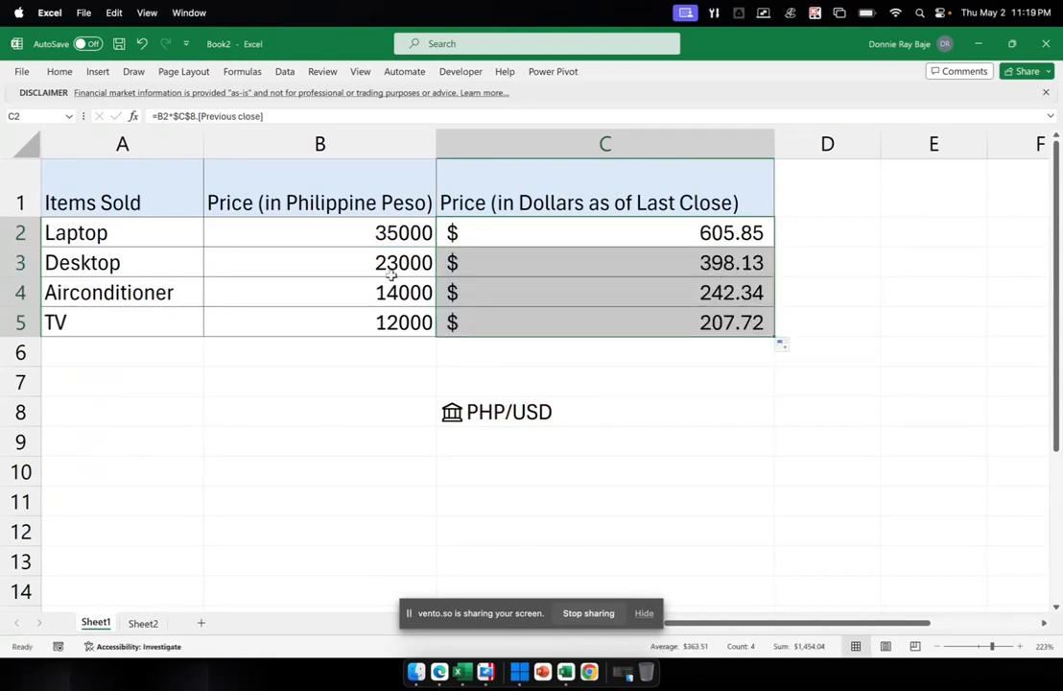
{"action": "left_click_drag", "start_coordinate": [775, 143], "coordinate": [767, 143]}
- Review the C2 formula, its [Previous close] field and the PHP/USD currency cell C8 it refers to
{"action": "left_click", "coordinate": [579, 240]}
{"action": "double_click", "coordinate": [579, 240]}
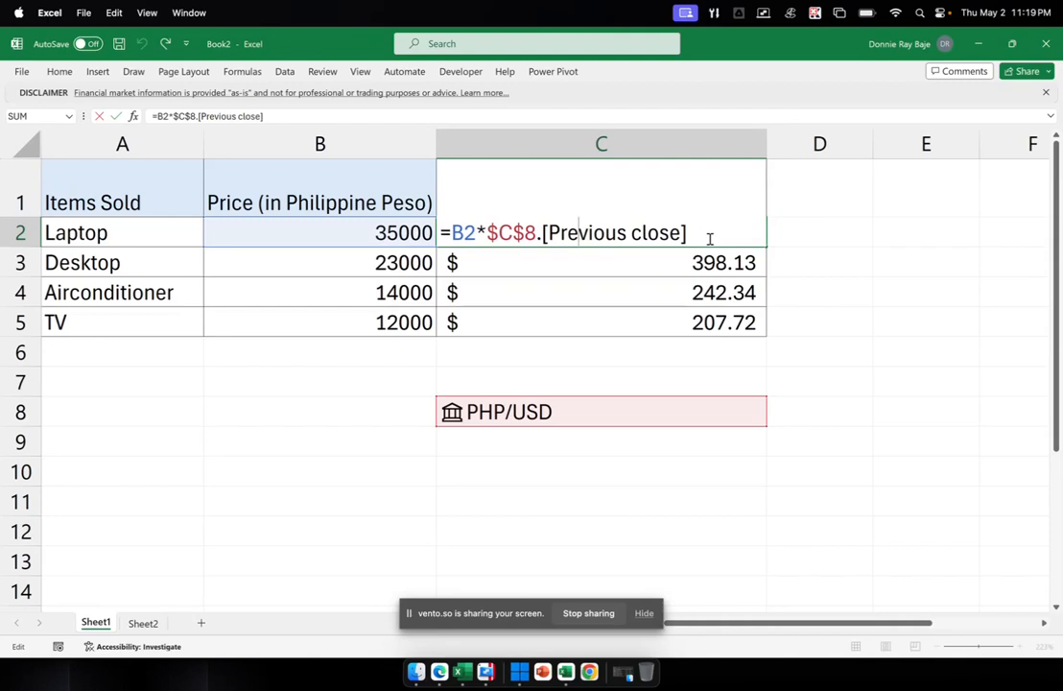
{"action": "key", "text": "Return"}
{"action": "left_click", "coordinate": [564, 414]}
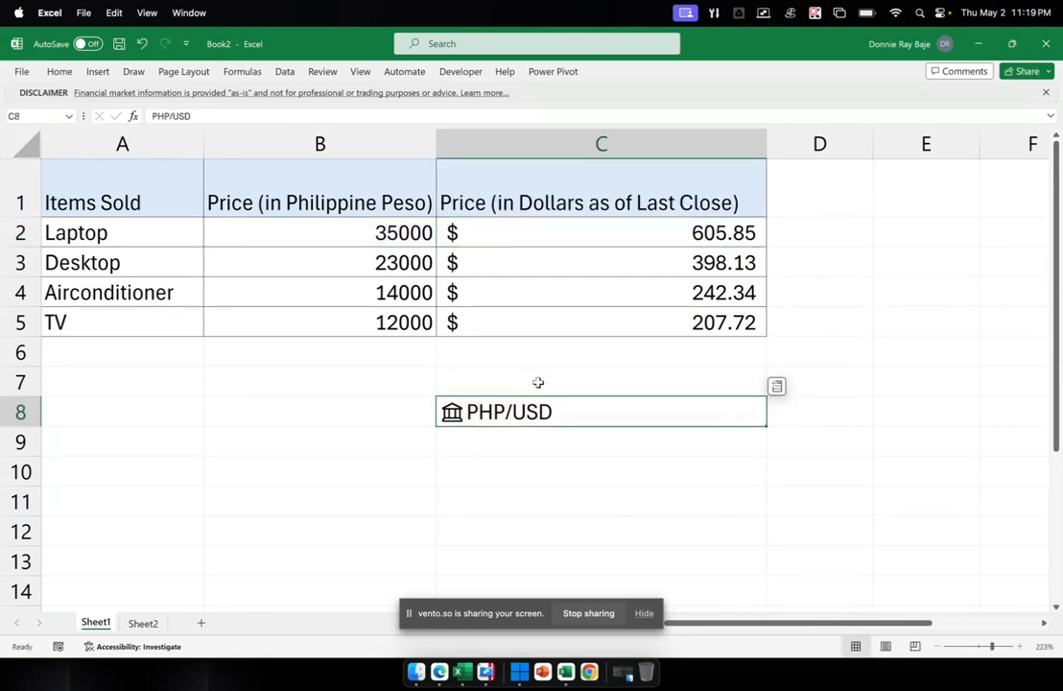
{"action": "double_click", "coordinate": [569, 232]}
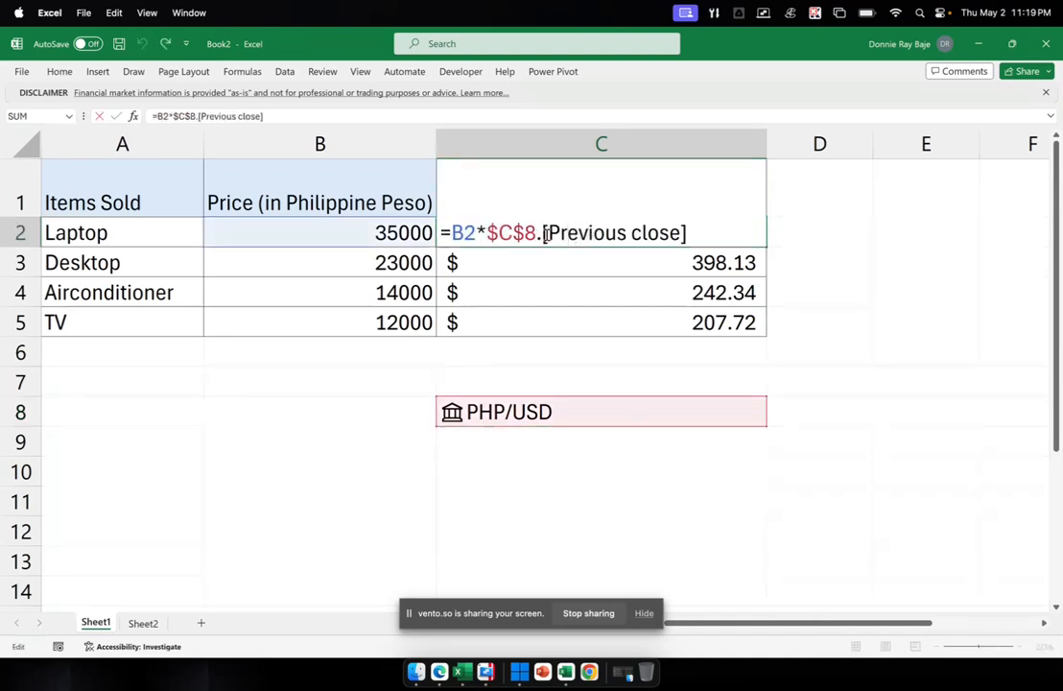
{"action": "left_click_drag", "start_coordinate": [542, 233], "coordinate": [715, 236]}
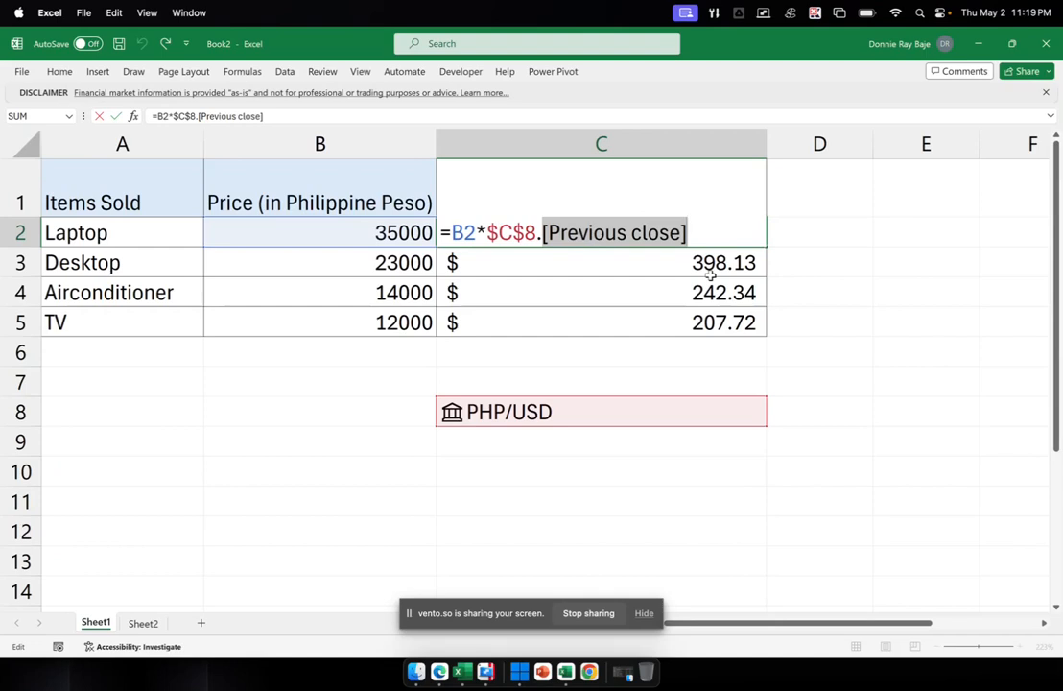
{"action": "key", "text": "Return"}
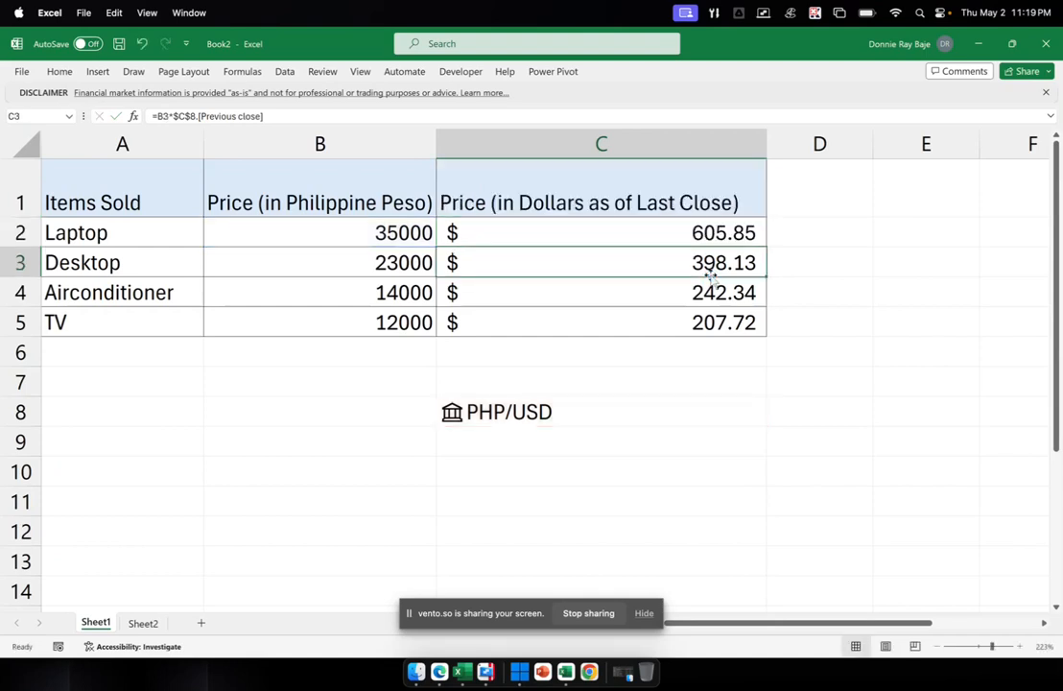
{"action": "left_click", "coordinate": [732, 230]}
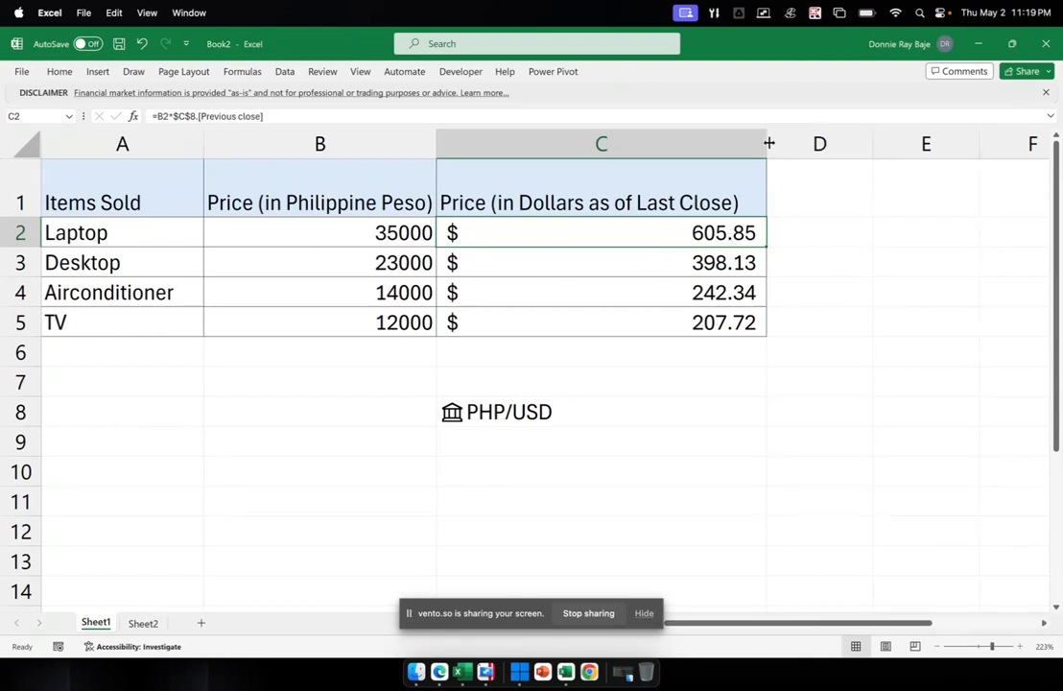
{"action": "left_click", "coordinate": [572, 406]}
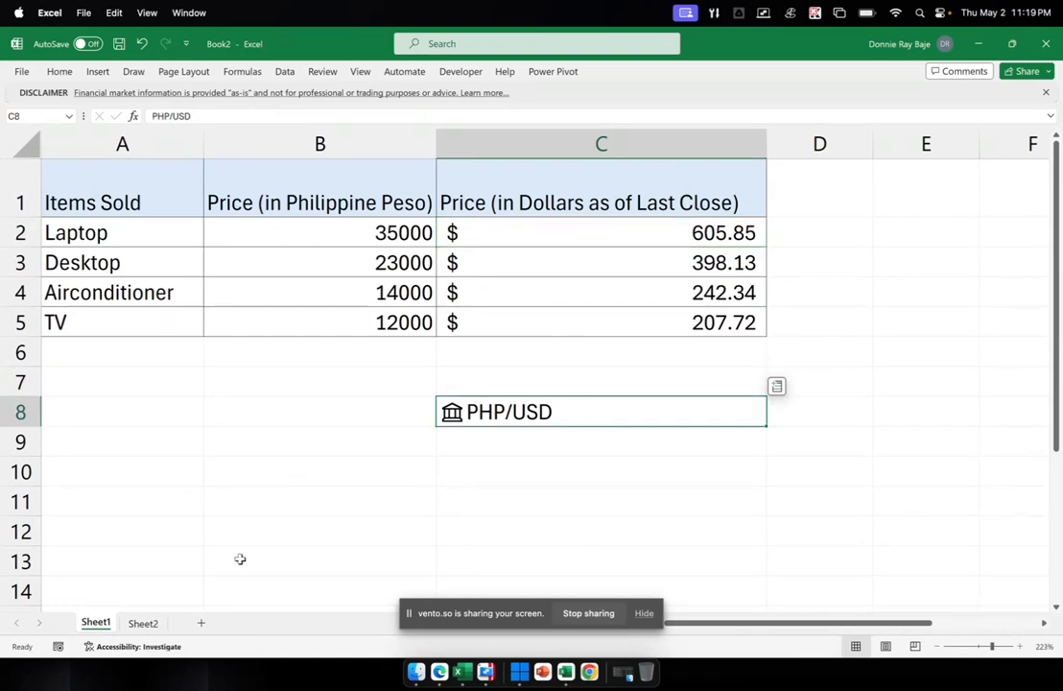
- Add a new worksheet and enter =STOCKHISTORY("USD/JPY",TODAY()) in cell B2
{"action": "left_click", "coordinate": [201, 623]}
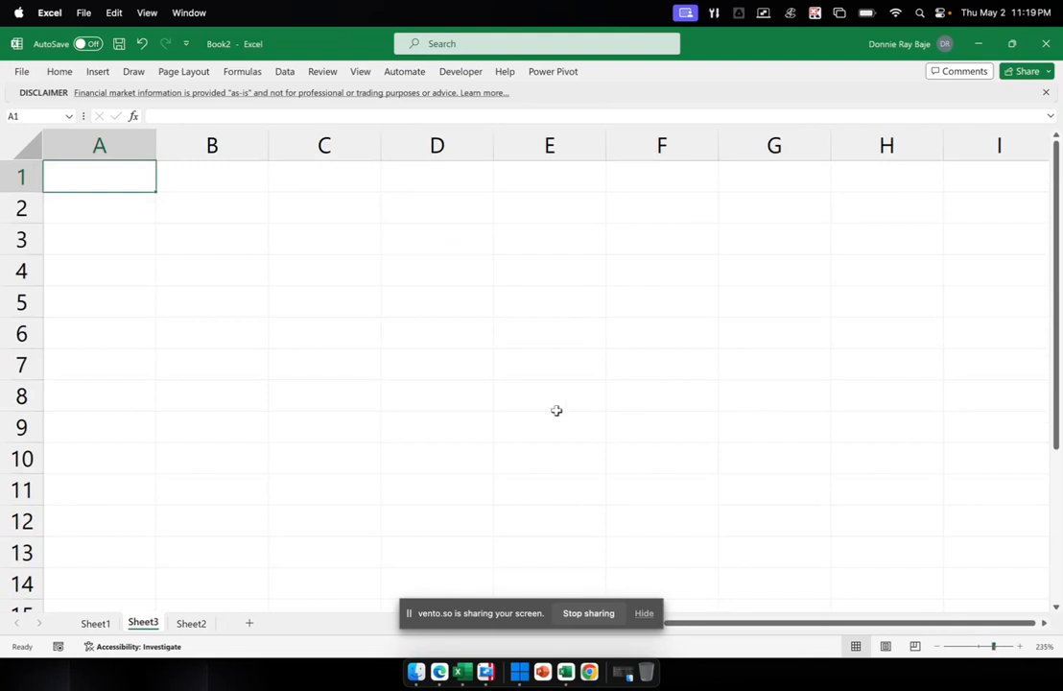
{"action": "left_click", "coordinate": [211, 207]}
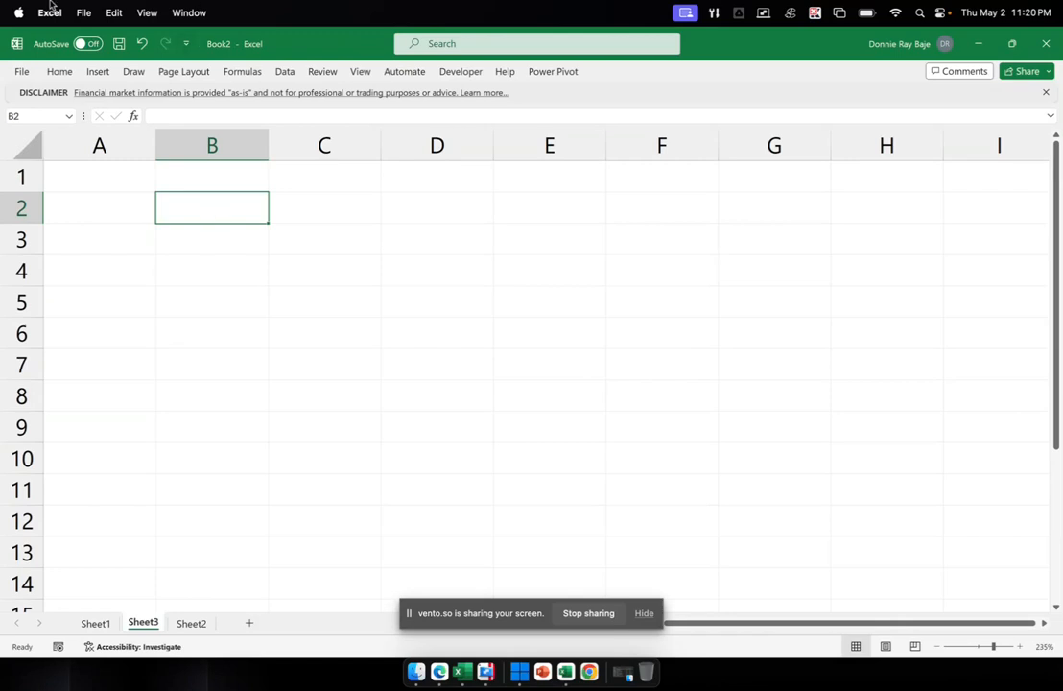
{"action": "type", "text": "=STOC"}
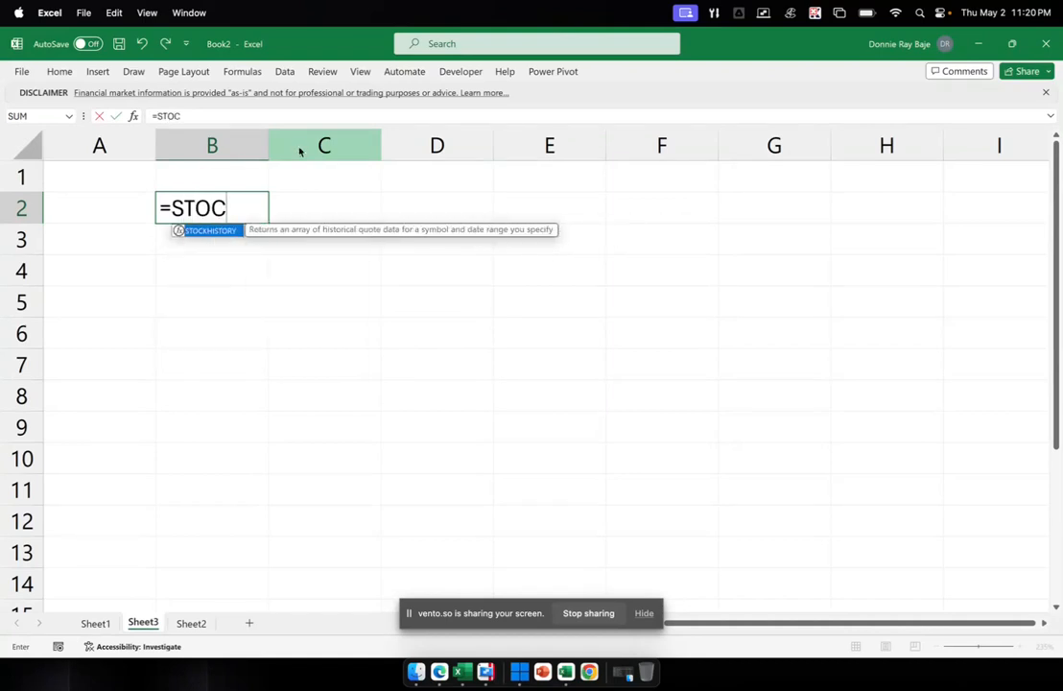
{"action": "key", "text": "Tab"}
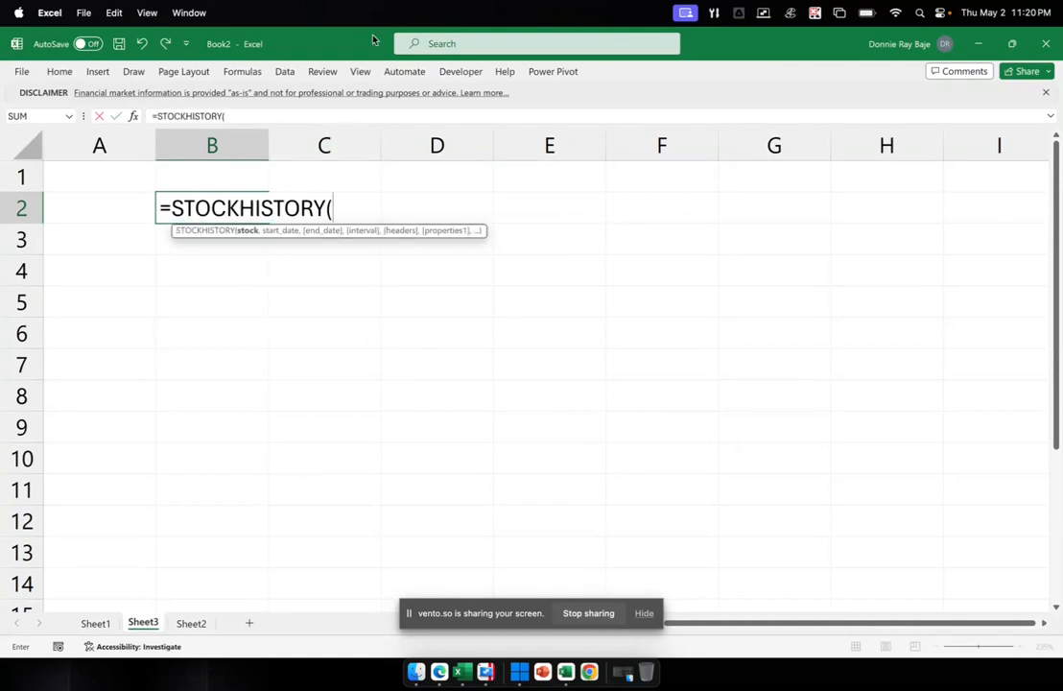
{"action": "type", "text": "\""}
{"action": "type", "text": "PHP"}
{"action": "key", "text": "BackSpace"}
{"action": "key", "text": "BackSpace"}
{"action": "key", "text": "BackSpace"}
{"action": "type", "text": "USD"}
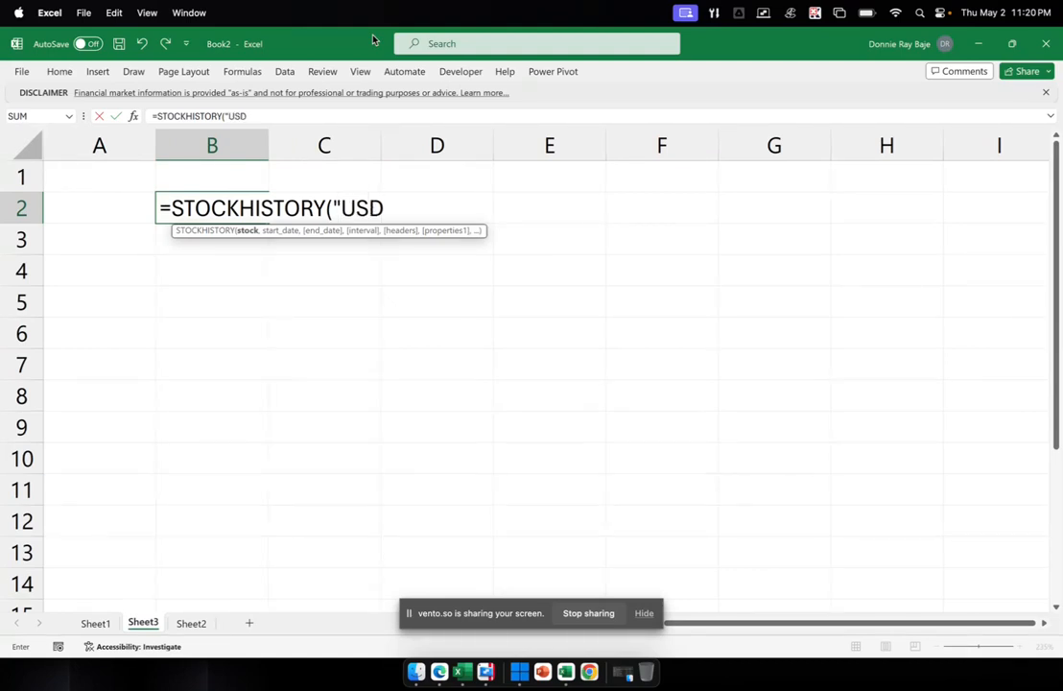
{"action": "type", "text": "/JPY"}
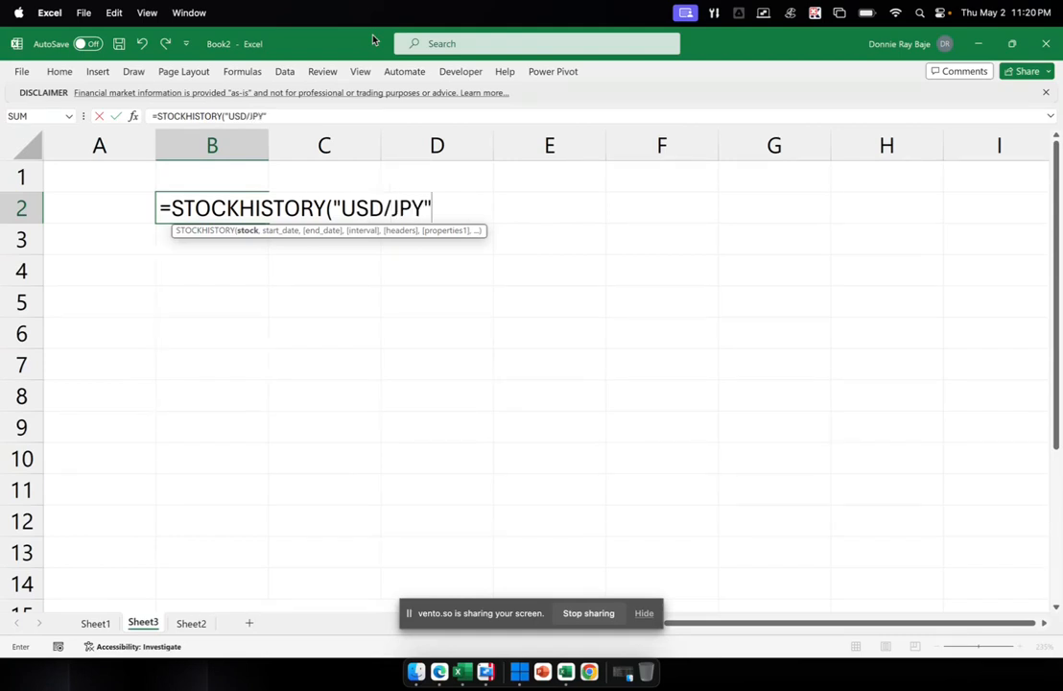
{"action": "type", "text": "\","}
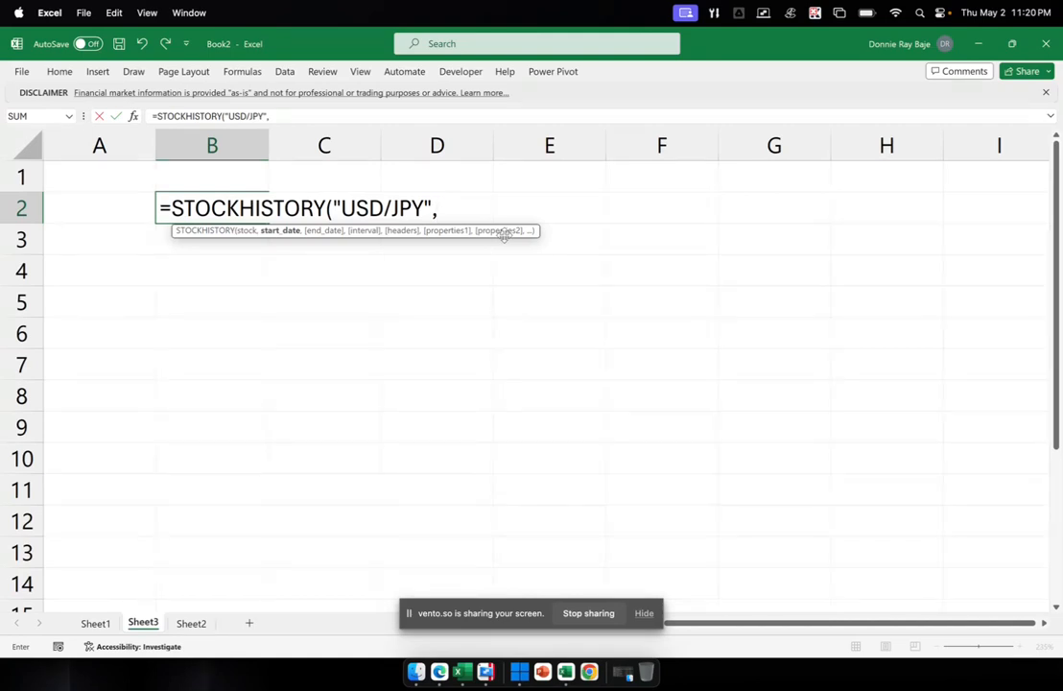
{"action": "type", "text": "TODAY"}
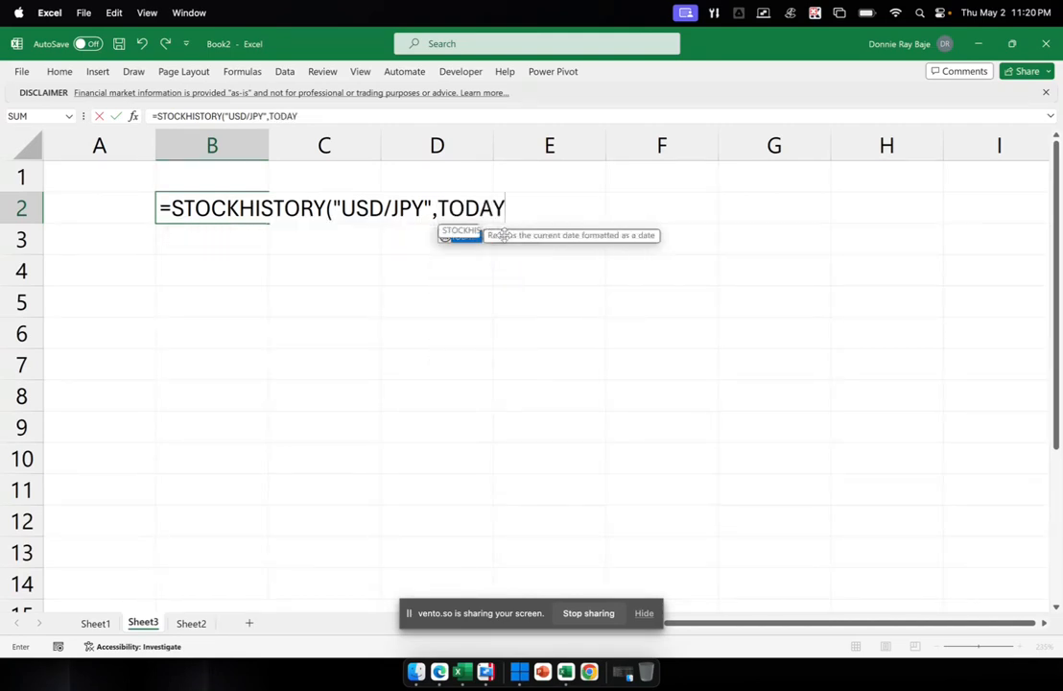
{"action": "type", "text": "())"}
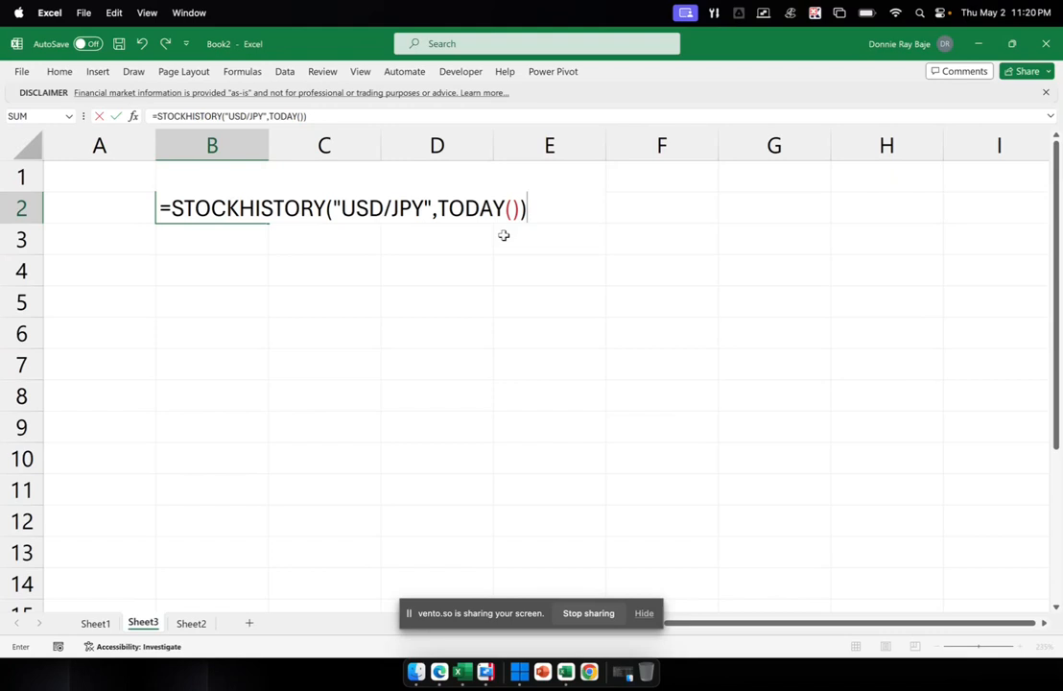
{"action": "key", "text": "Return"}
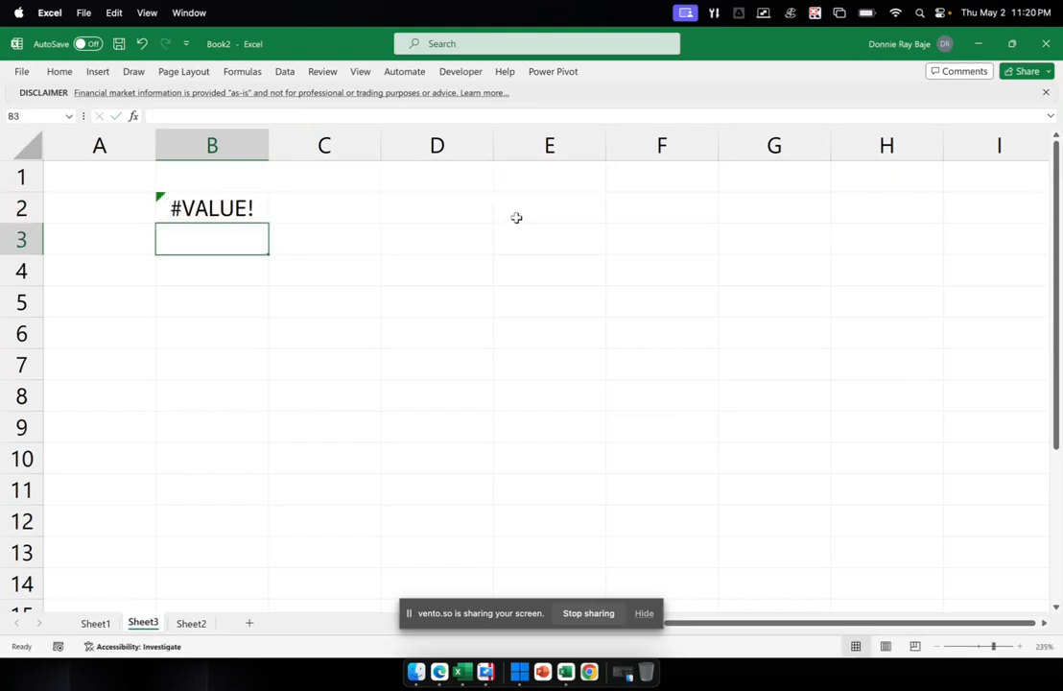
- Change the start date in the B2 formula to yesterday, making it =STOCKHISTORY("USD/JPY",TODAY()-1)
{"action": "double_click", "coordinate": [231, 204]}
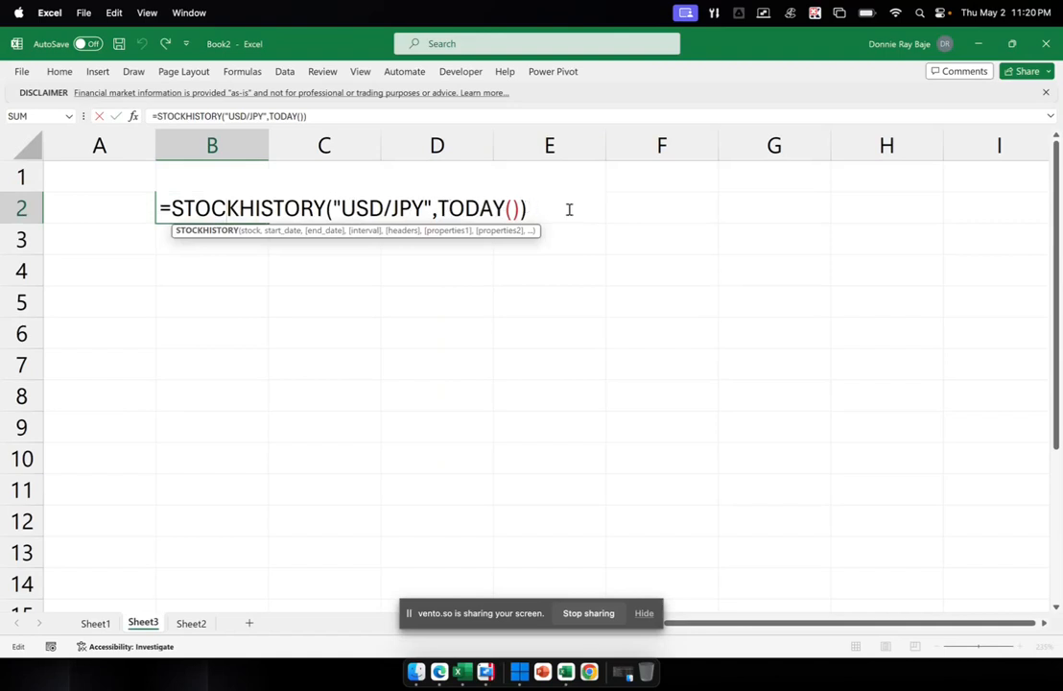
{"action": "key", "text": "BackSpace"}
{"action": "type", "text": "-1"}
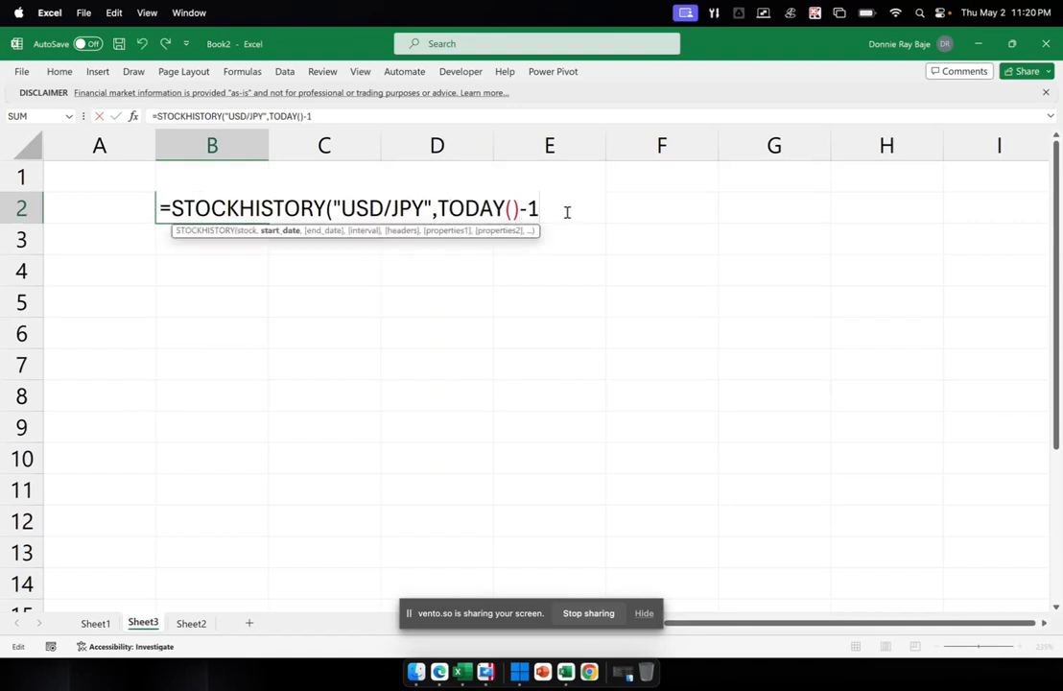
{"action": "type", "text": ")"}
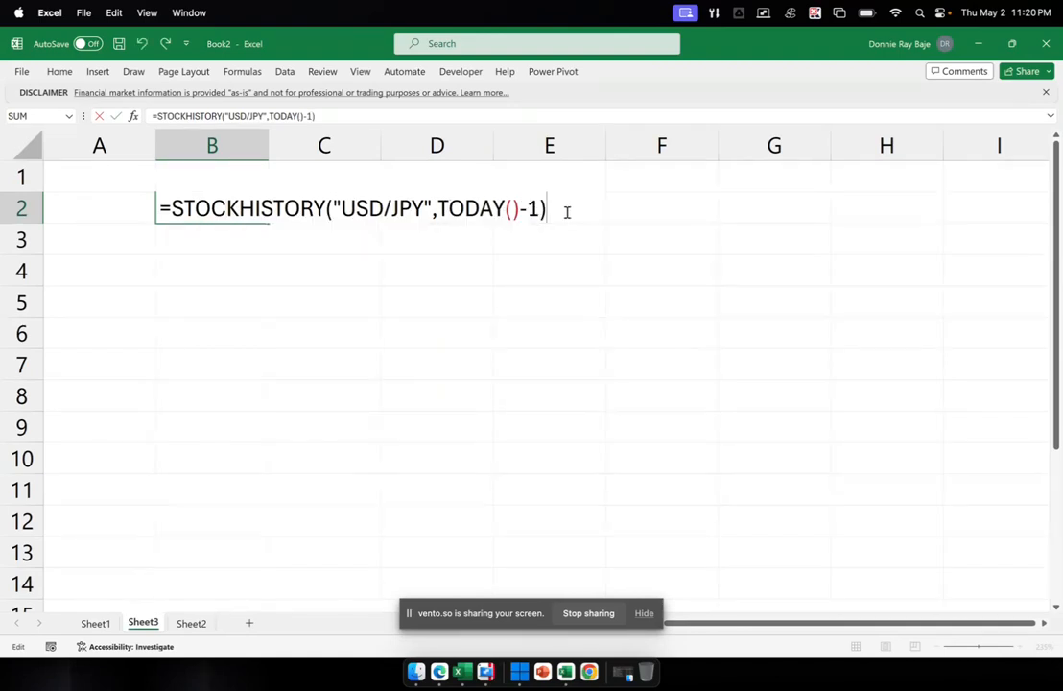
{"action": "key", "text": "Return"}
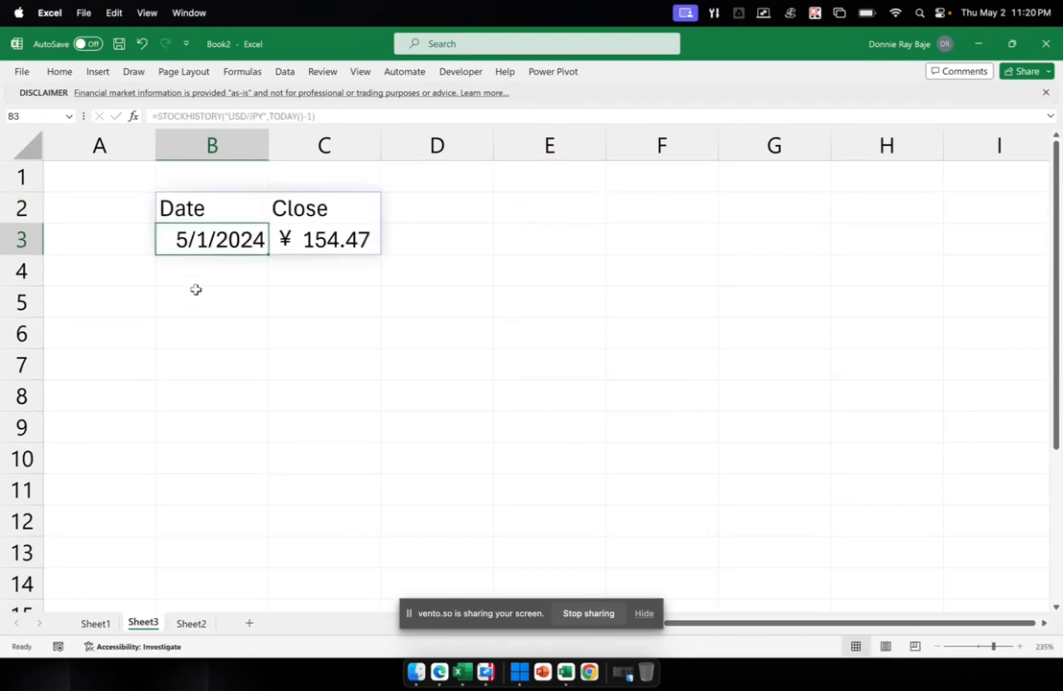
- Examine the Date and Close columns that the STOCKHISTORY formula in B2 spills into B2:C3
{"action": "left_click", "coordinate": [245, 308]}
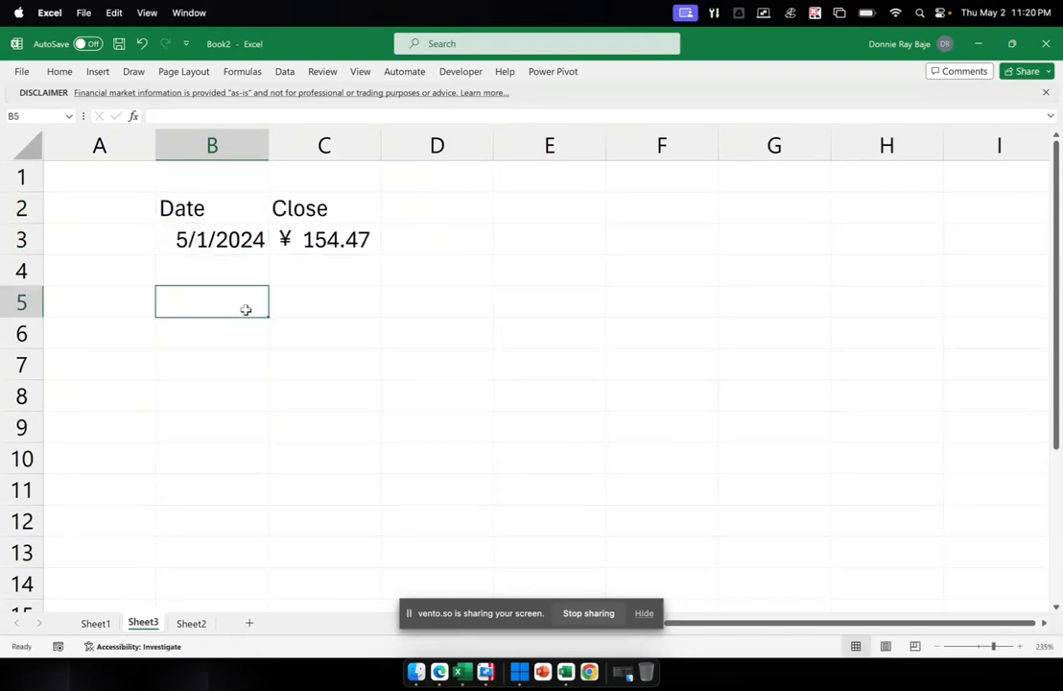
{"action": "left_click", "coordinate": [237, 206]}
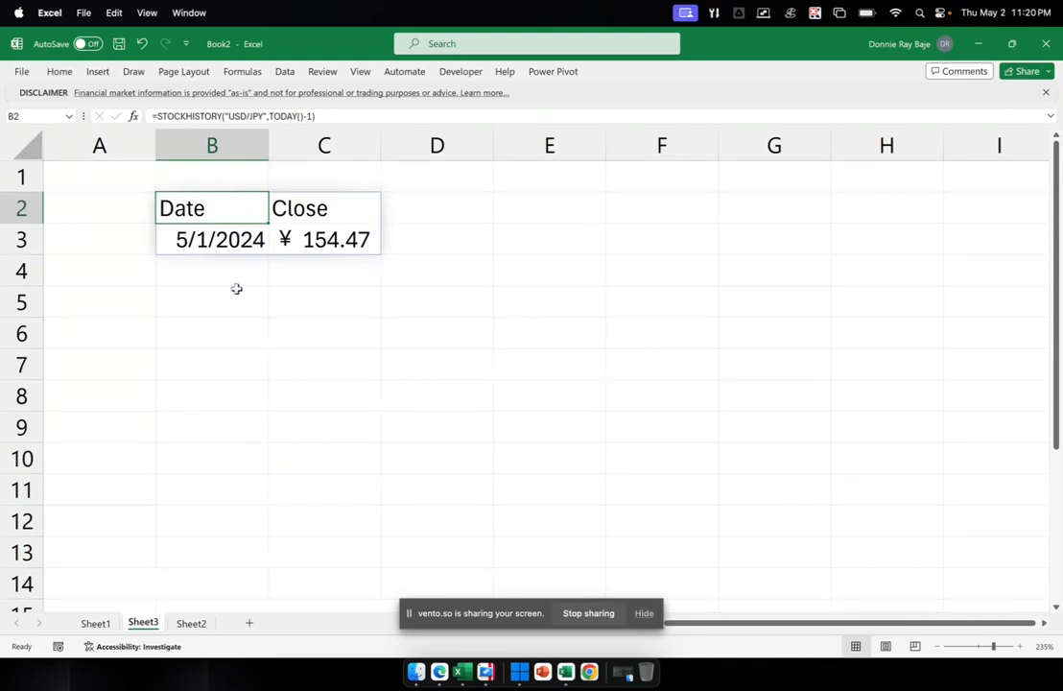
{"action": "left_click", "coordinate": [273, 217]}
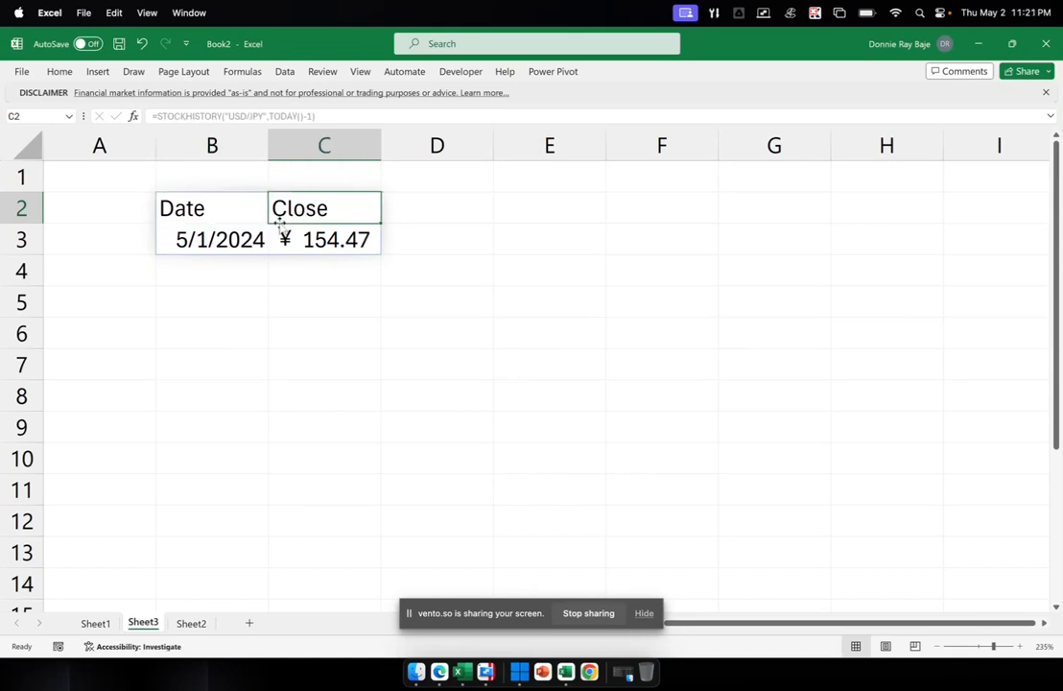
{"action": "left_click", "coordinate": [242, 145]}
{"action": "left_click", "coordinate": [316, 145]}
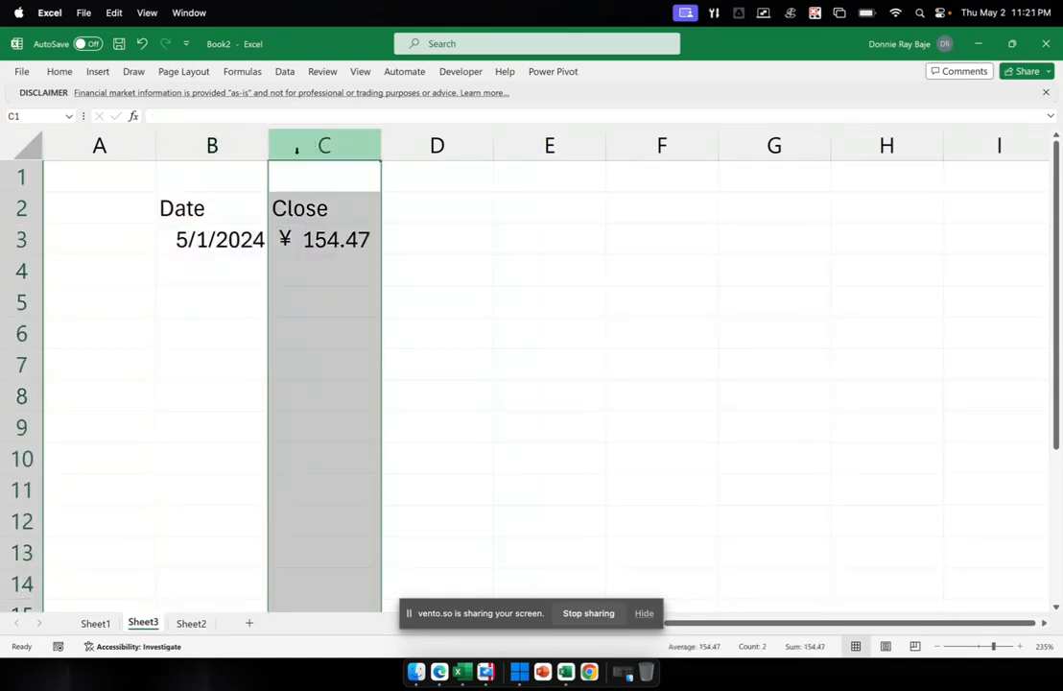
{"action": "left_click_drag", "start_coordinate": [210, 206], "coordinate": [315, 235]}
{"action": "left_click", "coordinate": [192, 264]}
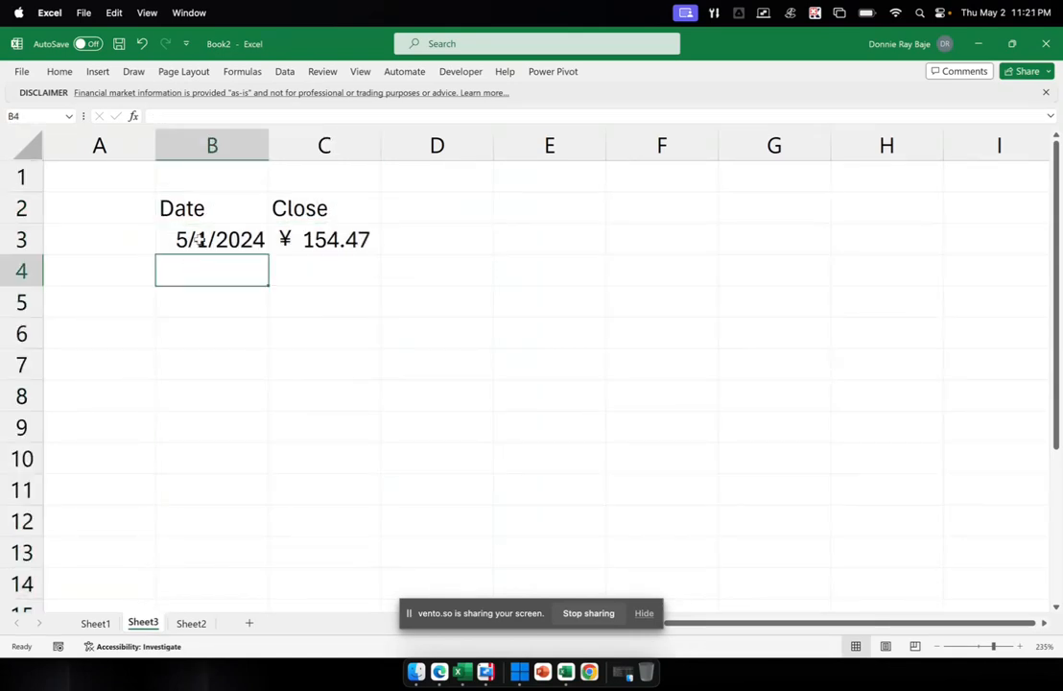
- Replace the start date in the B2 STOCKHISTORY formula with DATE(2024,4,29)
{"action": "left_click", "coordinate": [199, 235]}
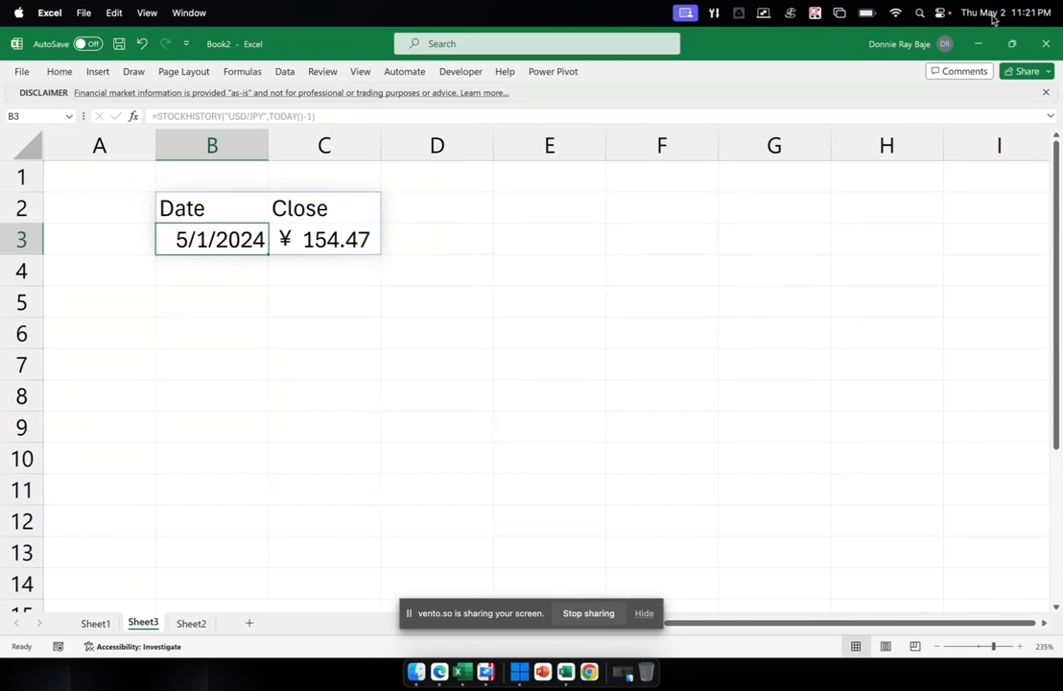
{"action": "left_click", "coordinate": [364, 240]}
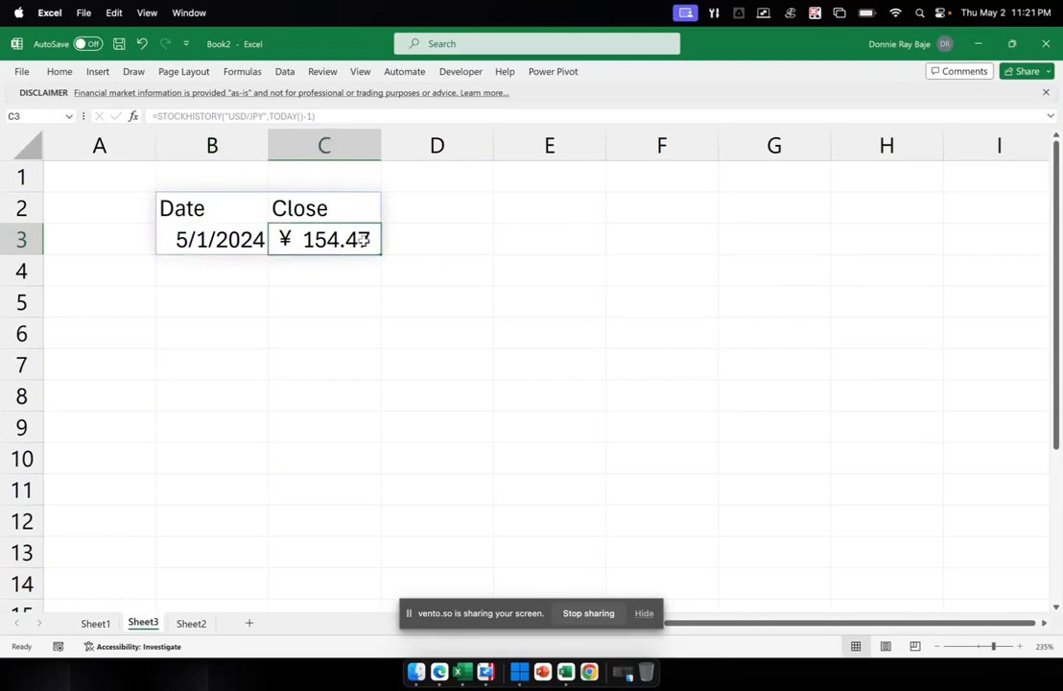
{"action": "left_click", "coordinate": [241, 208]}
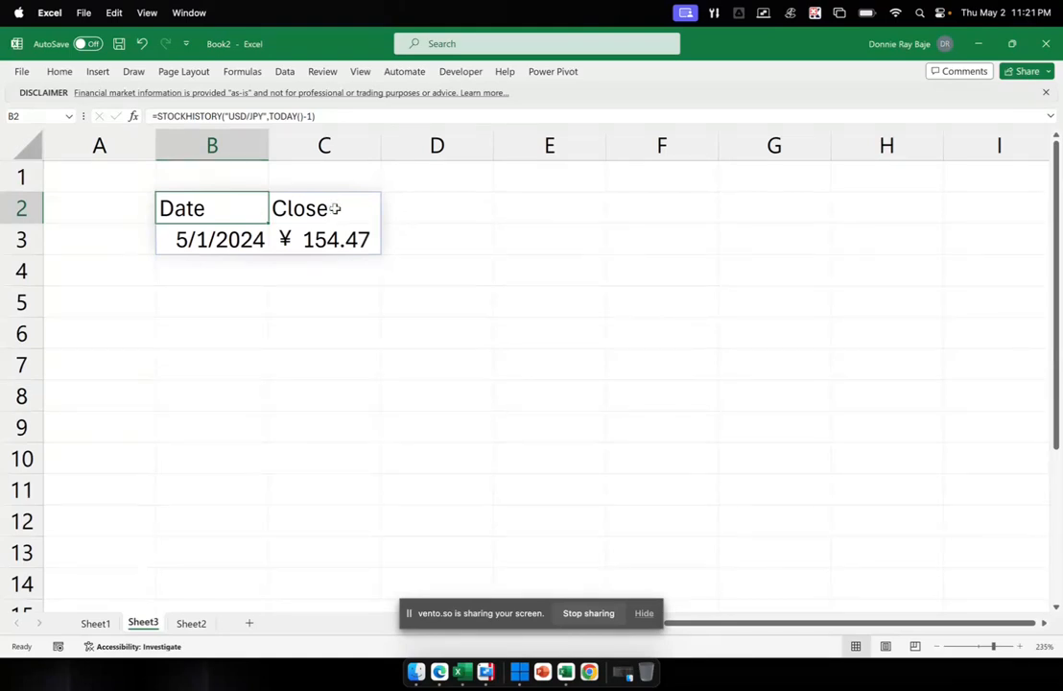
{"action": "double_click", "coordinate": [248, 199]}
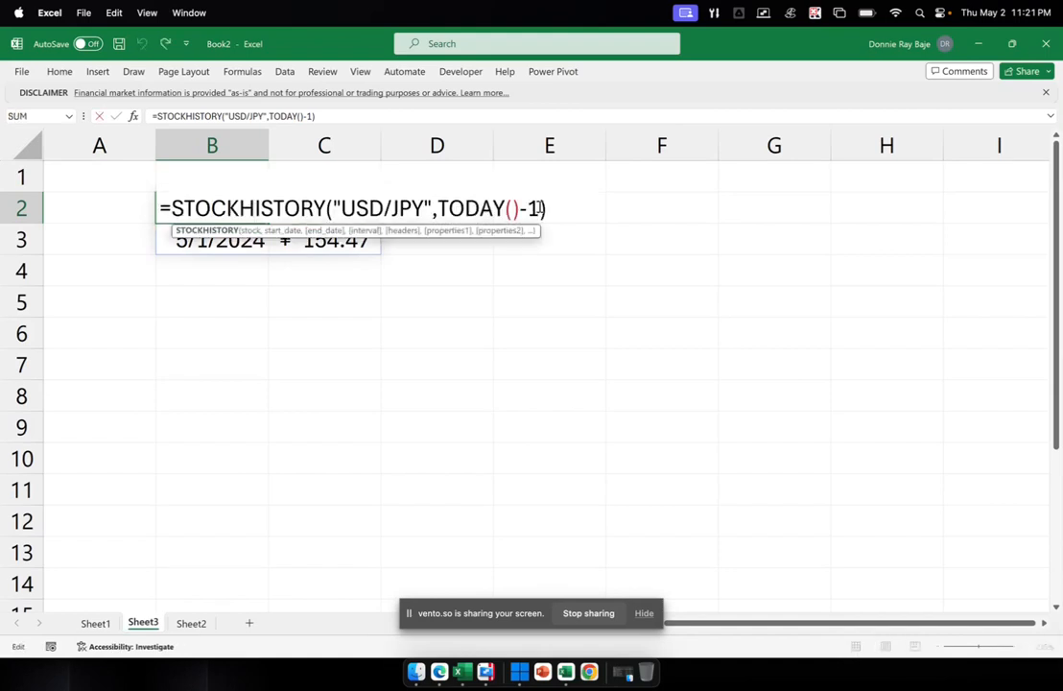
{"action": "key", "text": "BackSpace"}
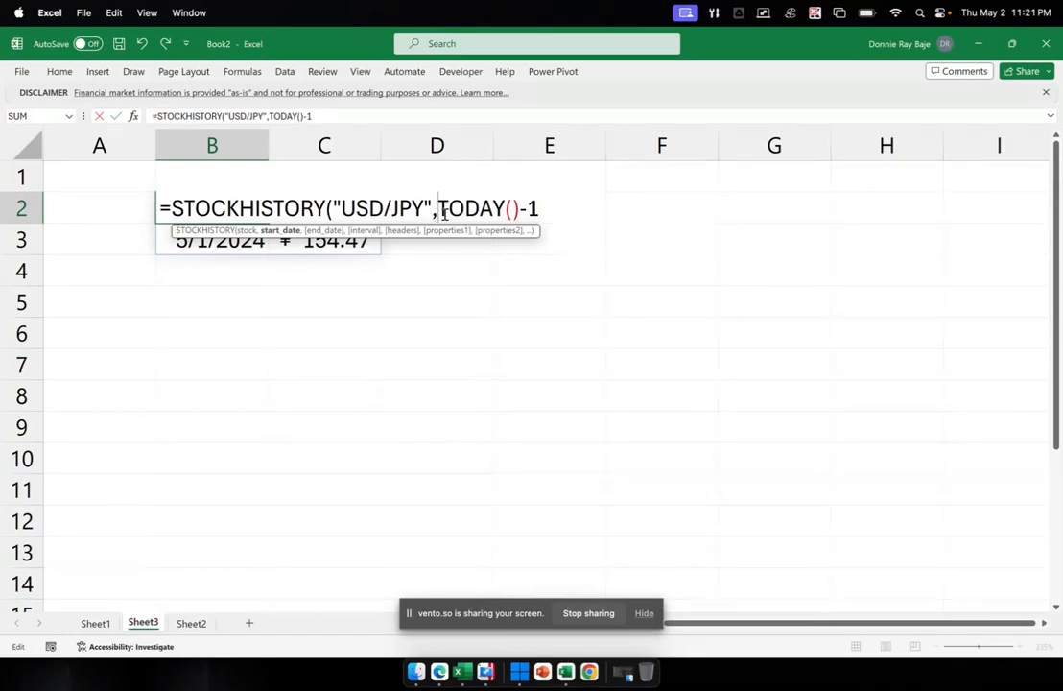
{"action": "key", "text": "shift+Right"}
{"action": "key", "text": "shift+Right"}
{"action": "key", "text": "shift+Right"}
{"action": "key", "text": "shift+Right"}
{"action": "key", "text": "shift+Right"}
{"action": "key", "text": "shift+Right"}
{"action": "key", "text": "shift+Right"}
{"action": "key", "text": "shift+Right"}
{"action": "key", "text": "shift+Right"}
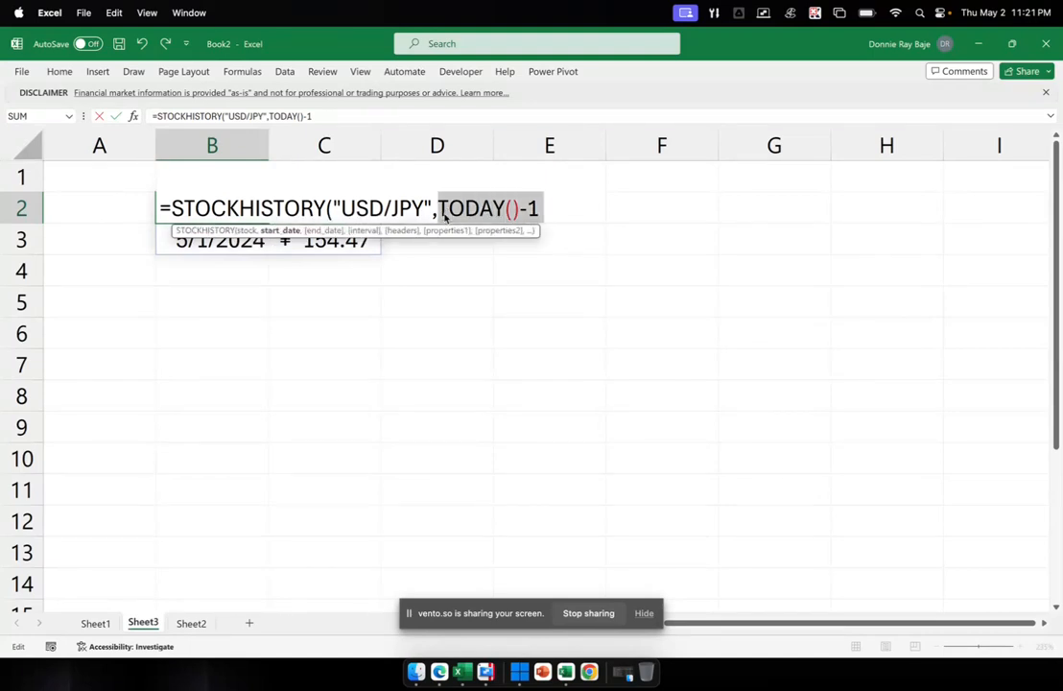
{"action": "key", "text": "BackSpace"}
{"action": "type", "text": "date"}
{"action": "key", "text": "BackSpace"}
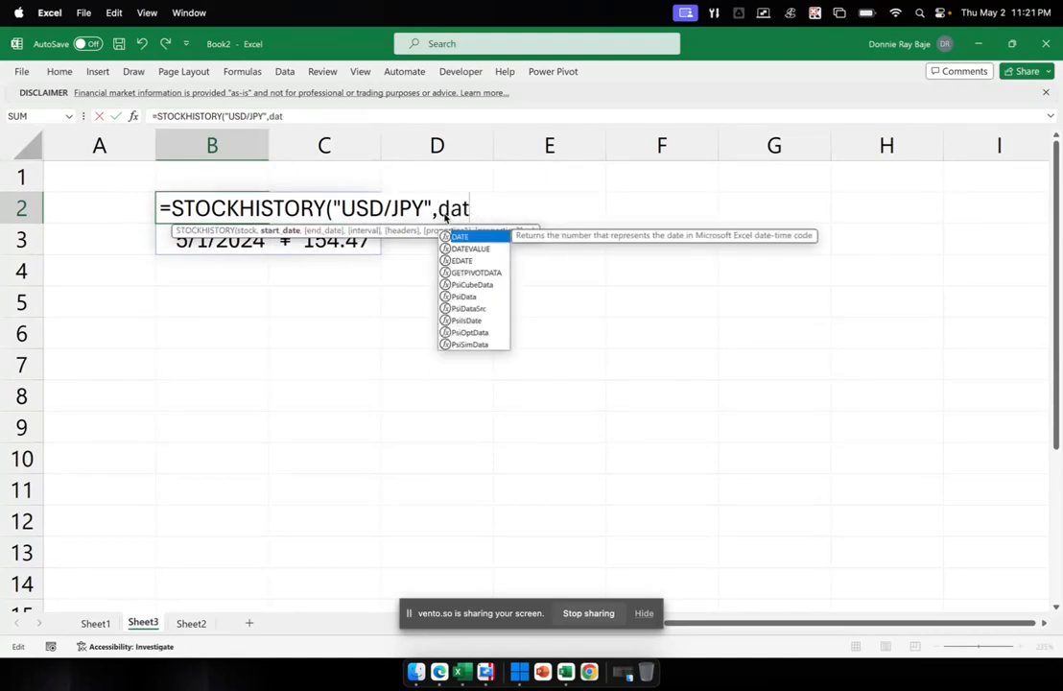
{"action": "type", "text": "E("}
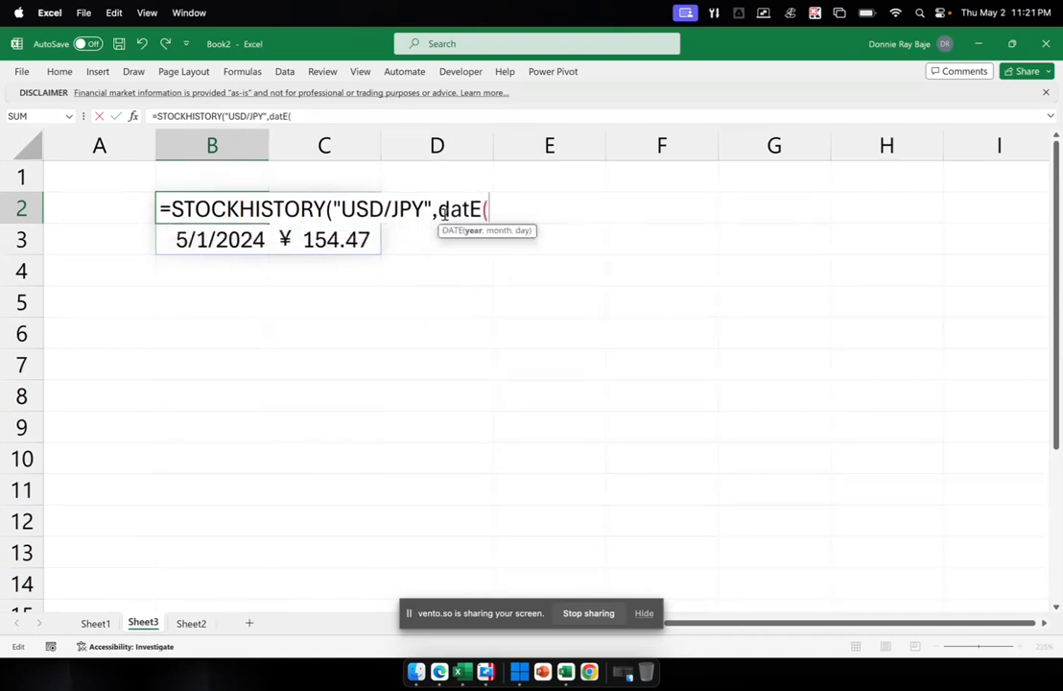
{"action": "key", "text": "BackSpace"}
{"action": "type", "text": "e"}
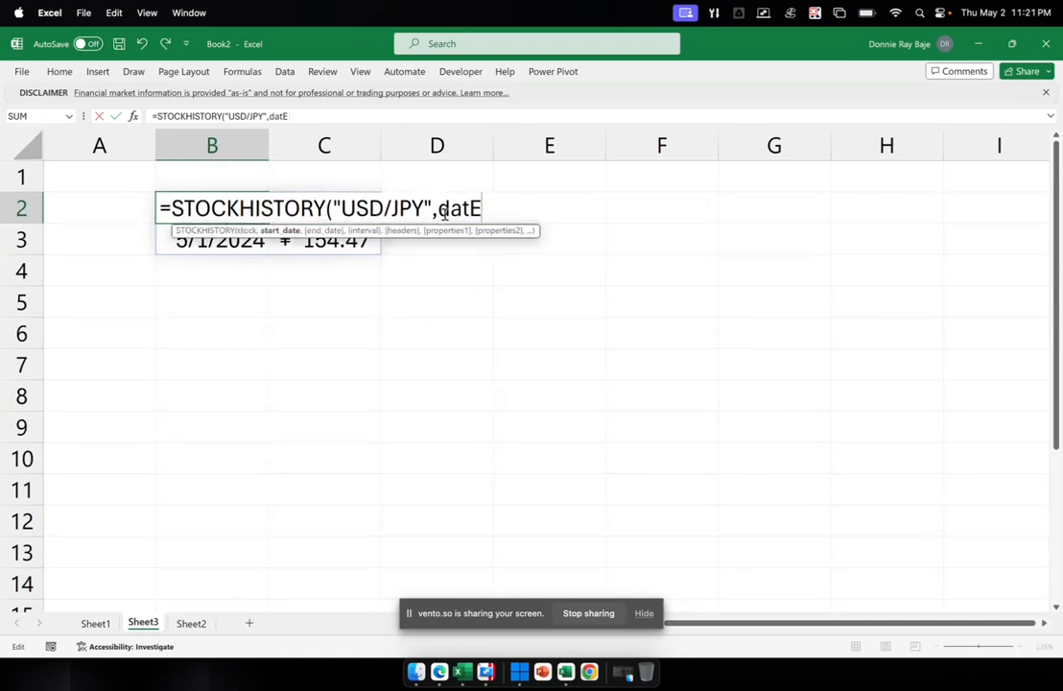
{"action": "key", "text": "BackSpace"}
{"action": "key", "text": "BackSpace"}
{"action": "key", "text": "BackSpace"}
{"action": "type", "text": "e"}
{"action": "key", "text": "BackSpace"}
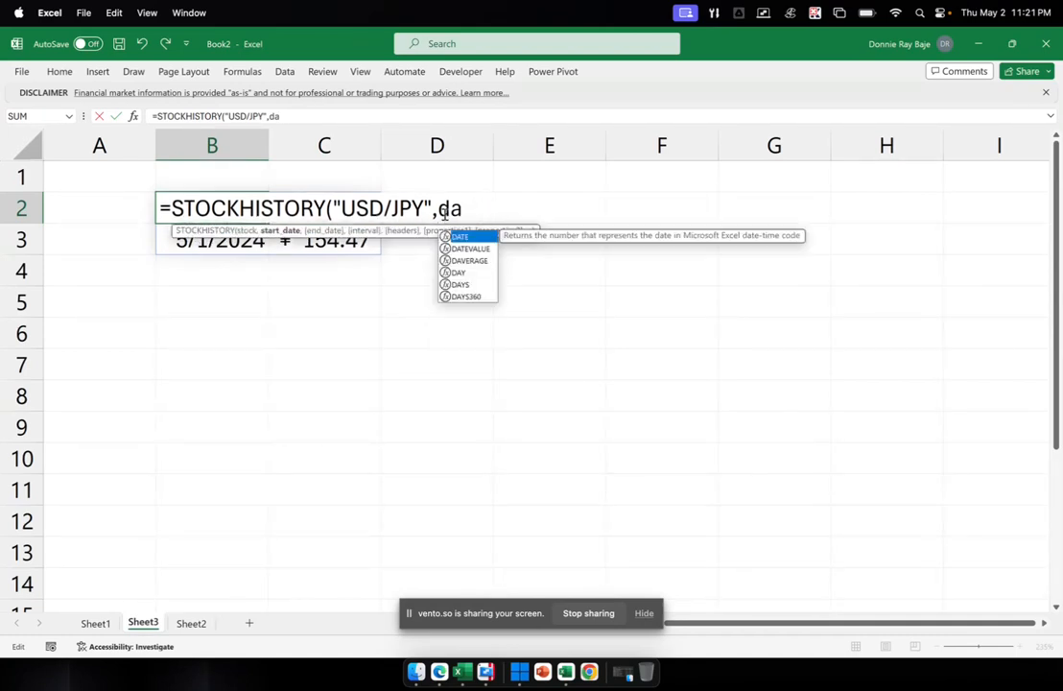
{"action": "type", "text": "te(20"}
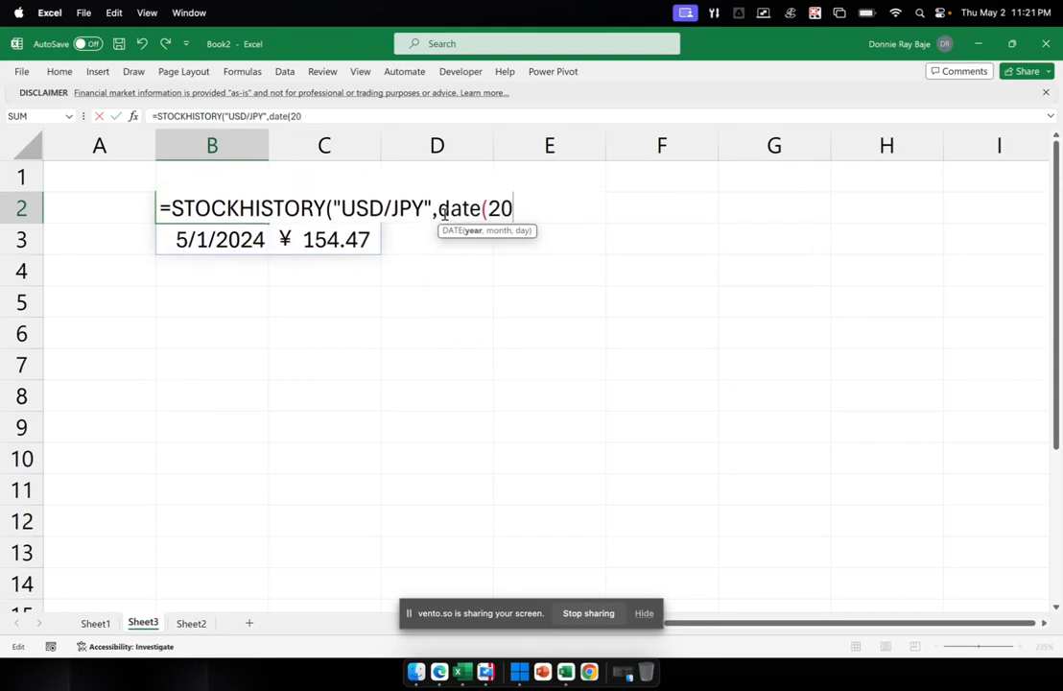
{"action": "type", "text": "24,4"}
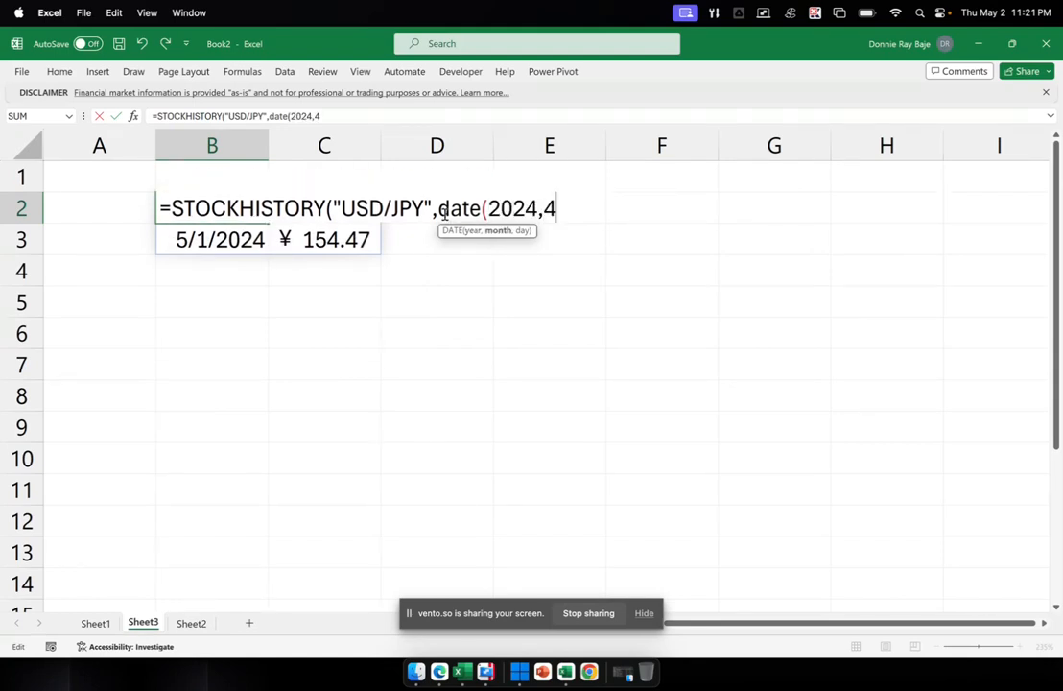
{"action": "type", "text": ",29"}
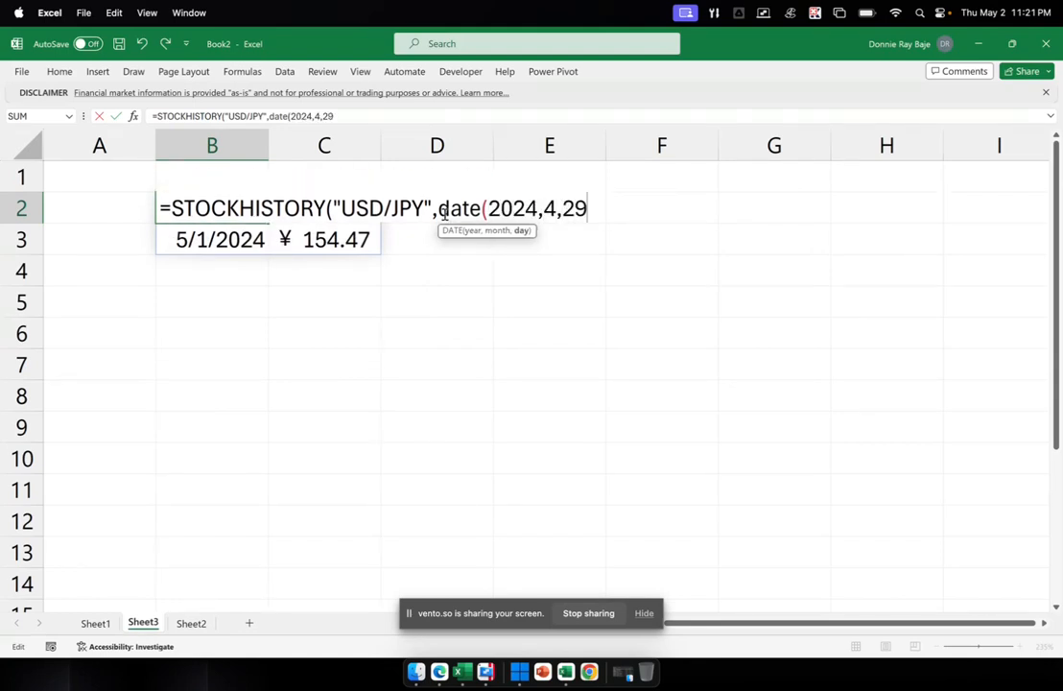
{"action": "type", "text": ")"}
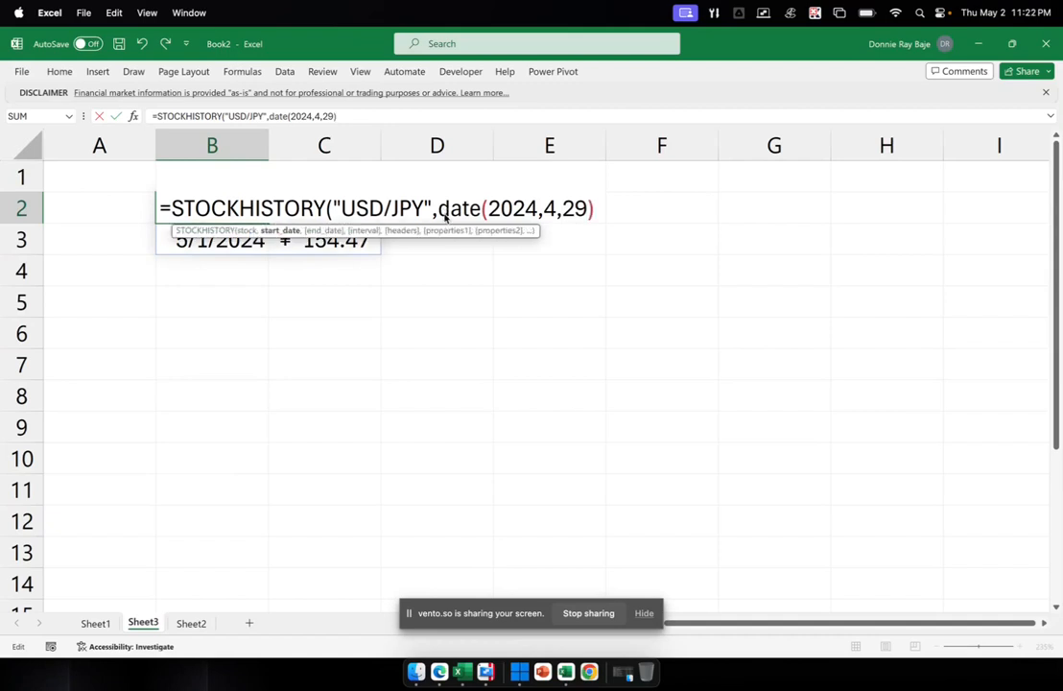
- Add TODAY()-1 as the end date in the B2 formula, making it =STOCKHISTORY("USD/JPY",DATE(2024,4,29),TODAY()-1)
{"action": "type", "text": ","}
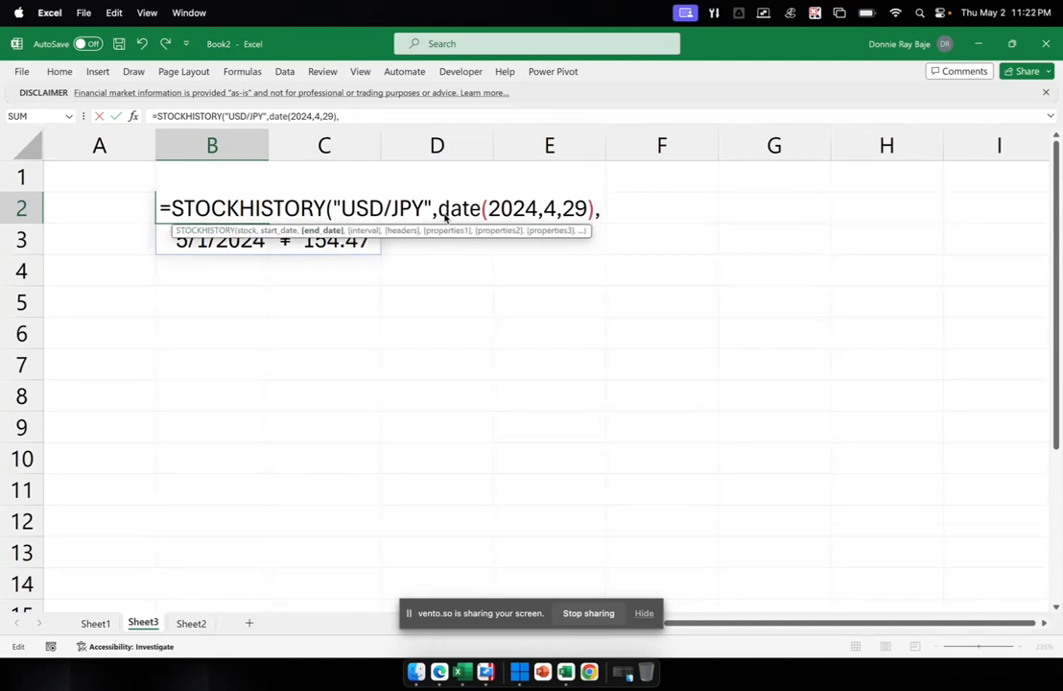
{"action": "type", "text": "to"}
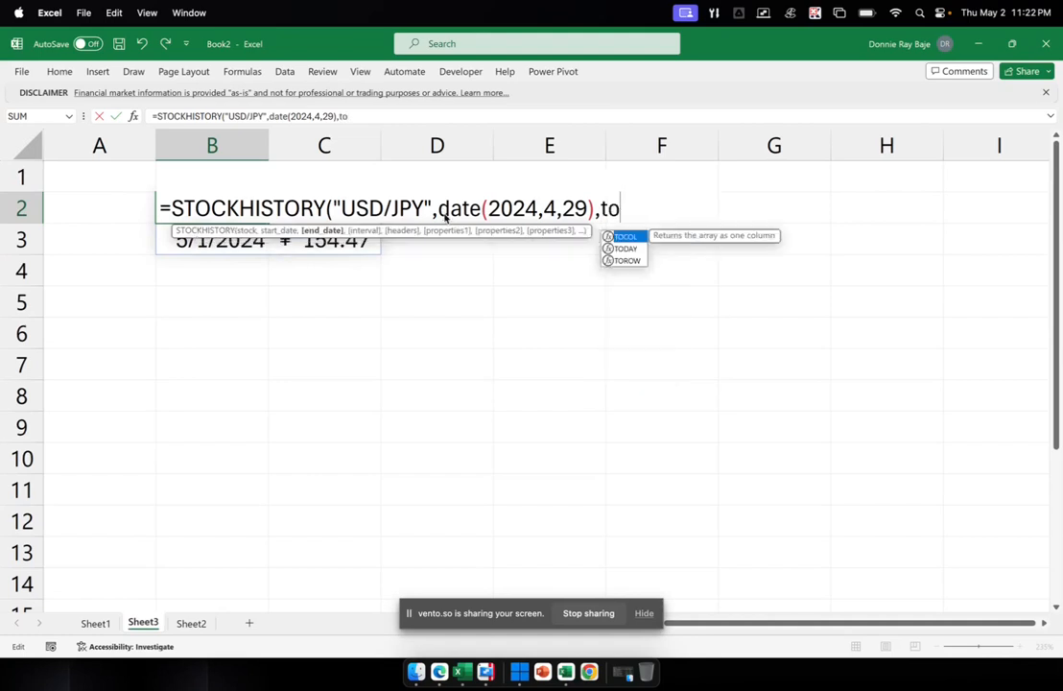
{"action": "type", "text": "day("}
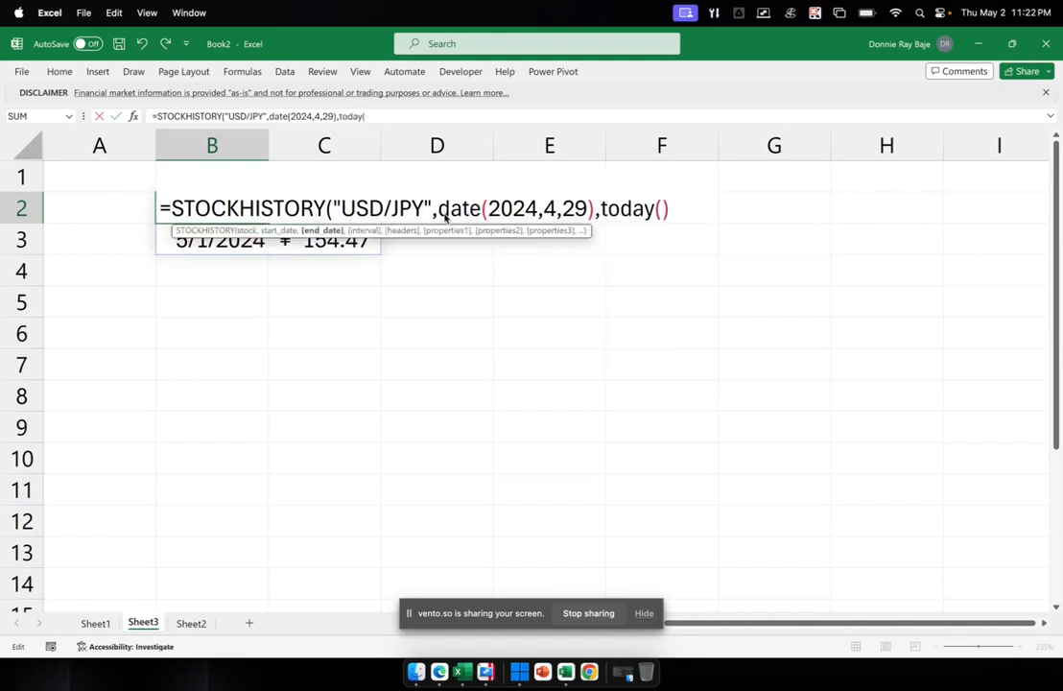
{"action": "type", "text": ")-1)"}
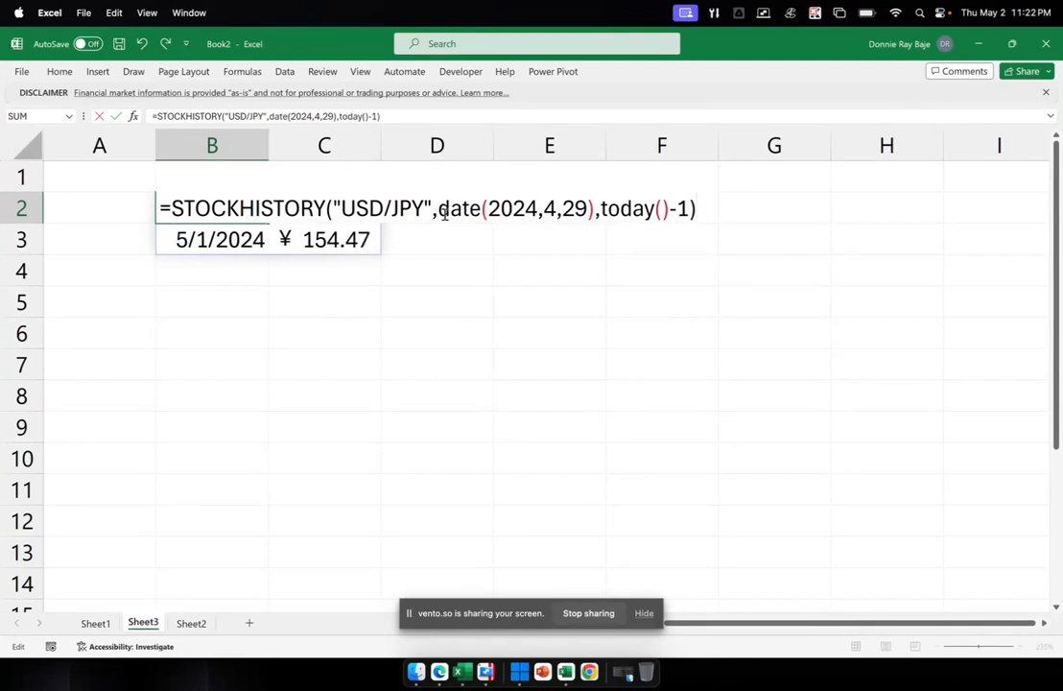
{"action": "left_click", "coordinate": [603, 207]}
{"action": "left_click", "coordinate": [702, 212]}
{"action": "key", "text": "Return"}
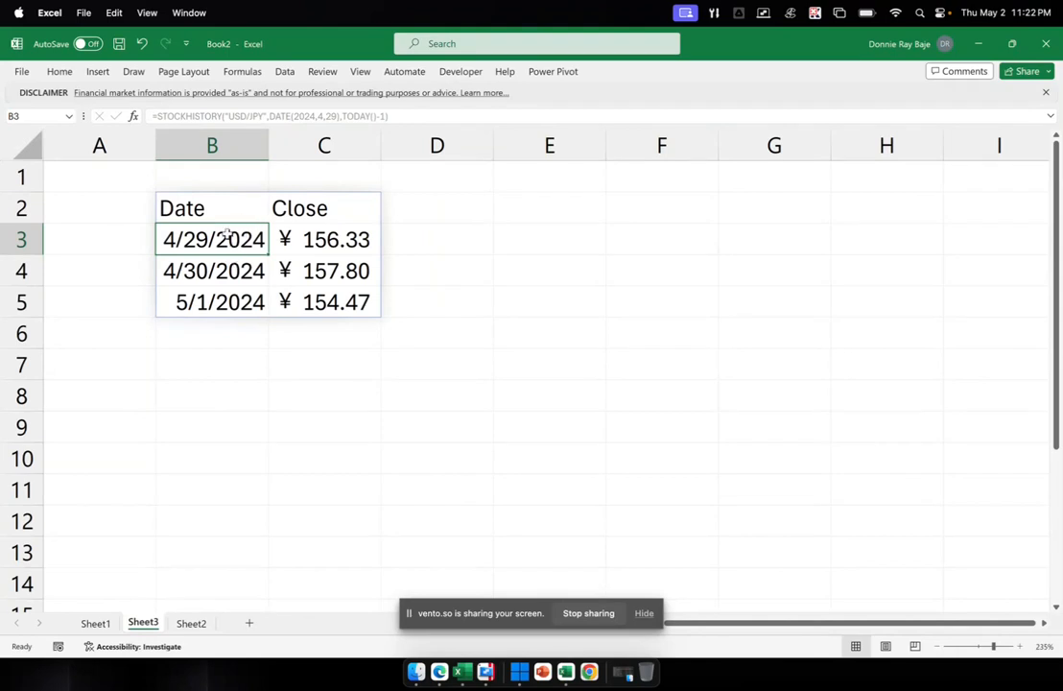
- Try to clear the spilled date in cell B3
{"action": "key", "text": "BackSpace"}
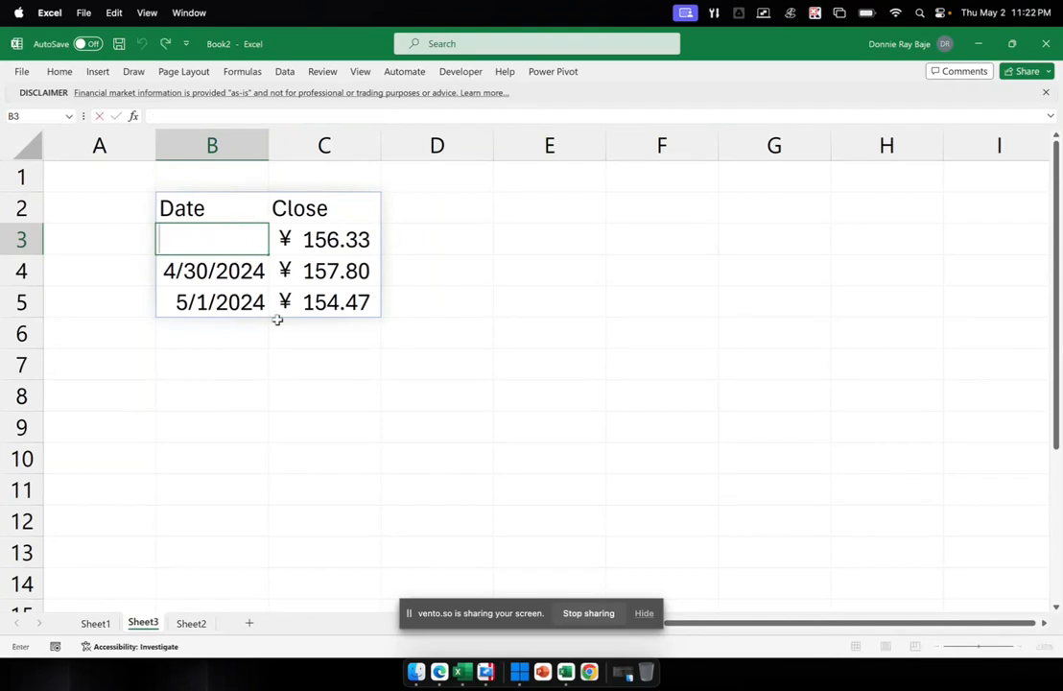
{"action": "key", "text": "Return"}
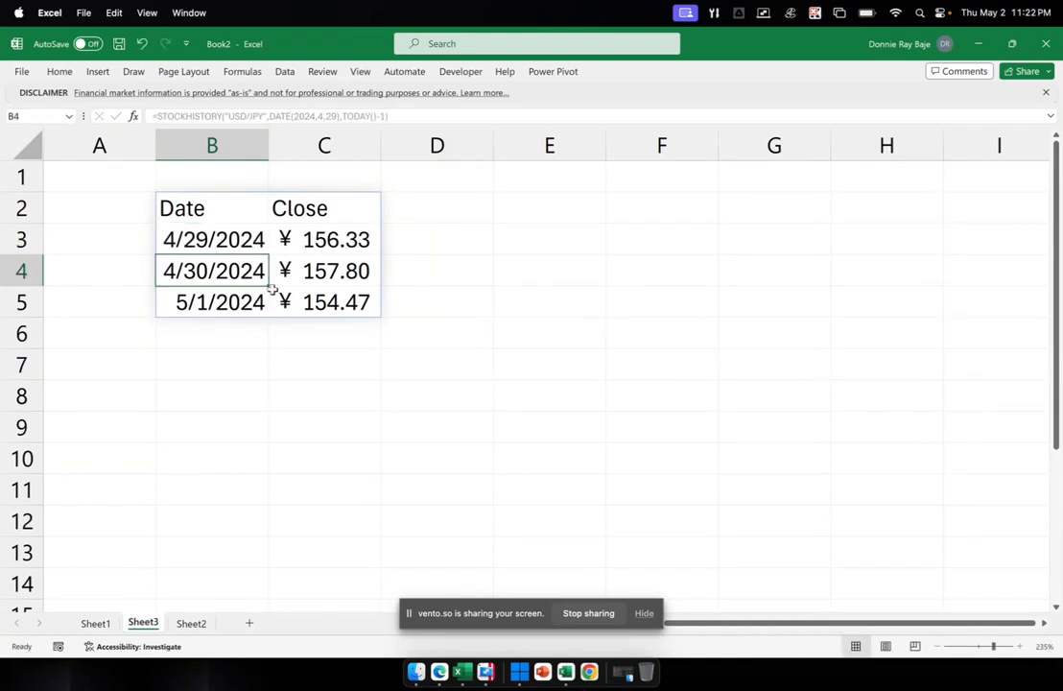
{"action": "left_click", "coordinate": [240, 238]}
- Change the start date in the B2 formula to DATE(2024,1,1), keeping TODAY()-1 as the end date
{"action": "double_click", "coordinate": [245, 209]}
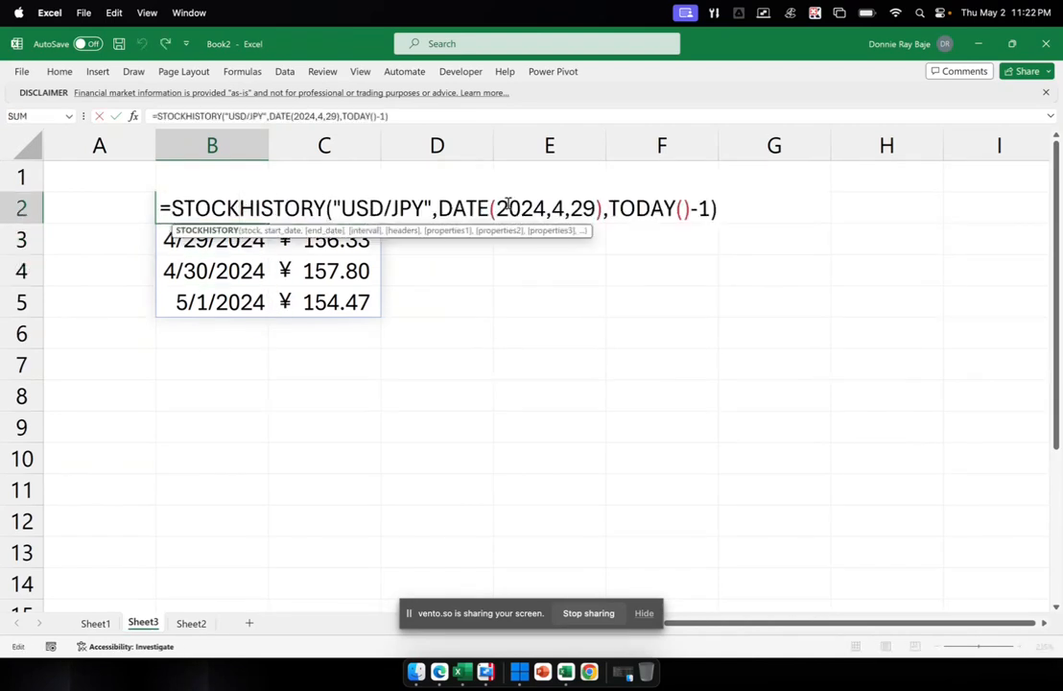
{"action": "double_click", "coordinate": [582, 208]}
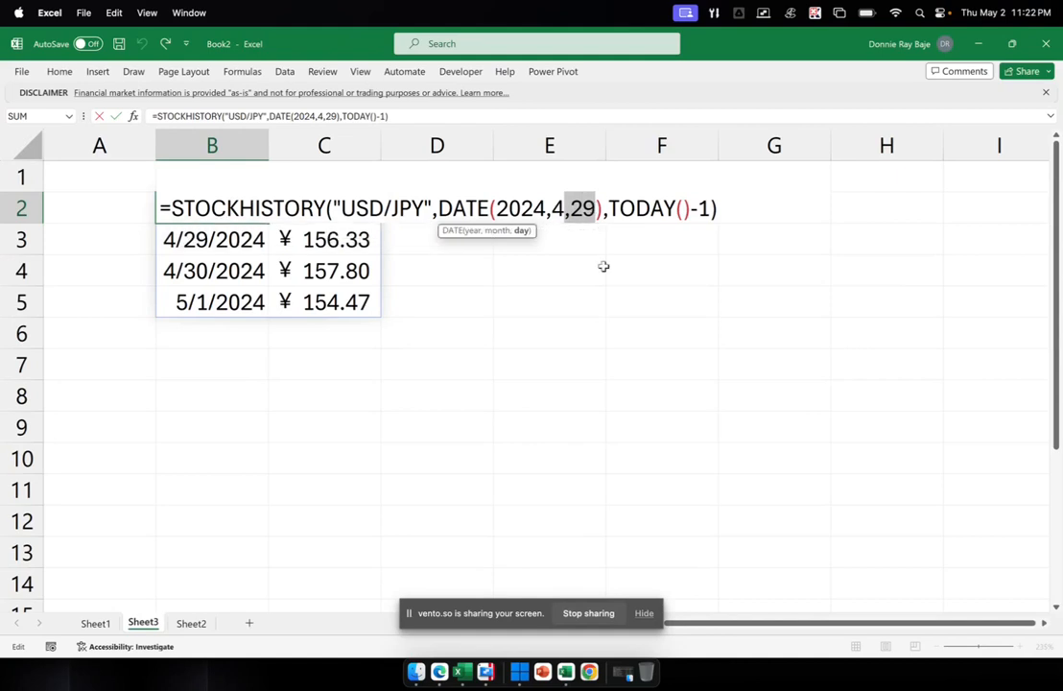
{"action": "key", "text": "BackSpace"}
{"action": "key", "text": "BackSpace"}
{"action": "key", "text": "BackSpace"}
{"action": "type", "text": "1,1"}
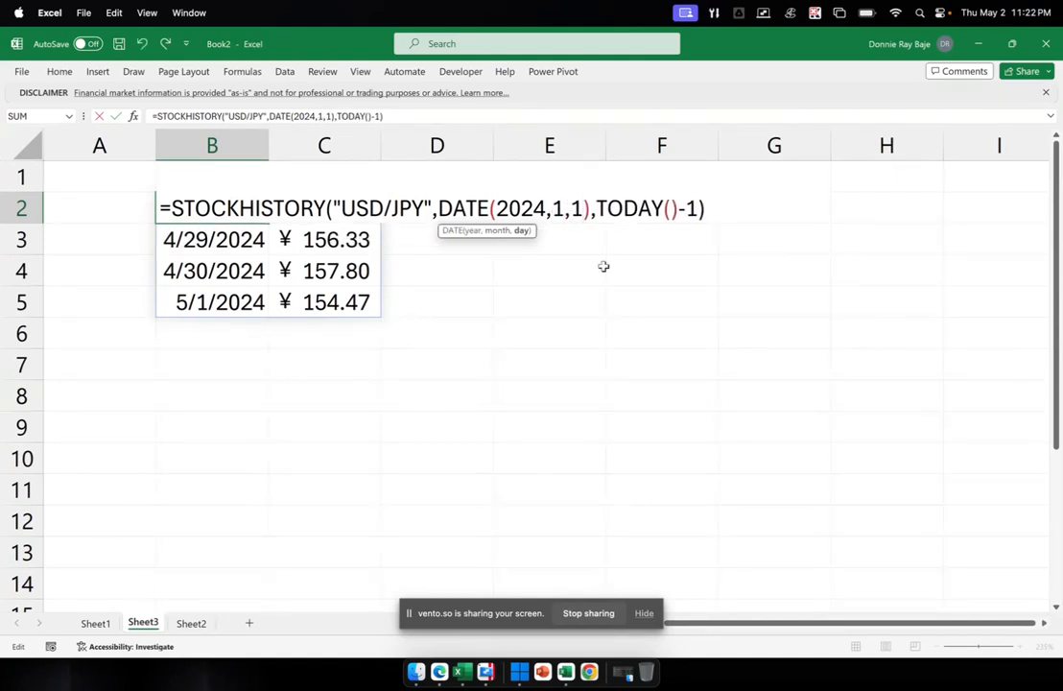
{"action": "left_click_drag", "start_coordinate": [597, 208], "coordinate": [691, 203]}
{"action": "key", "text": "Return"}
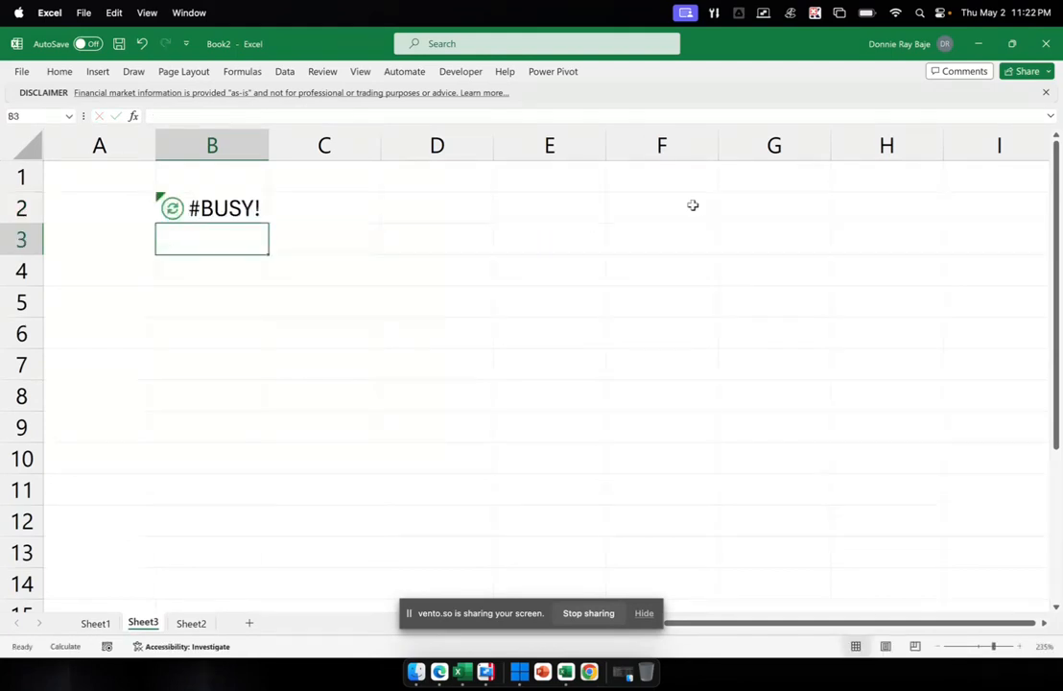
- Examine the full spilled list of daily dates and closing rates, comparing the dates in rows 7 and 8
{"action": "scroll", "coordinate": [381, 336], "scroll_direction": "down", "scroll_amount": 6}
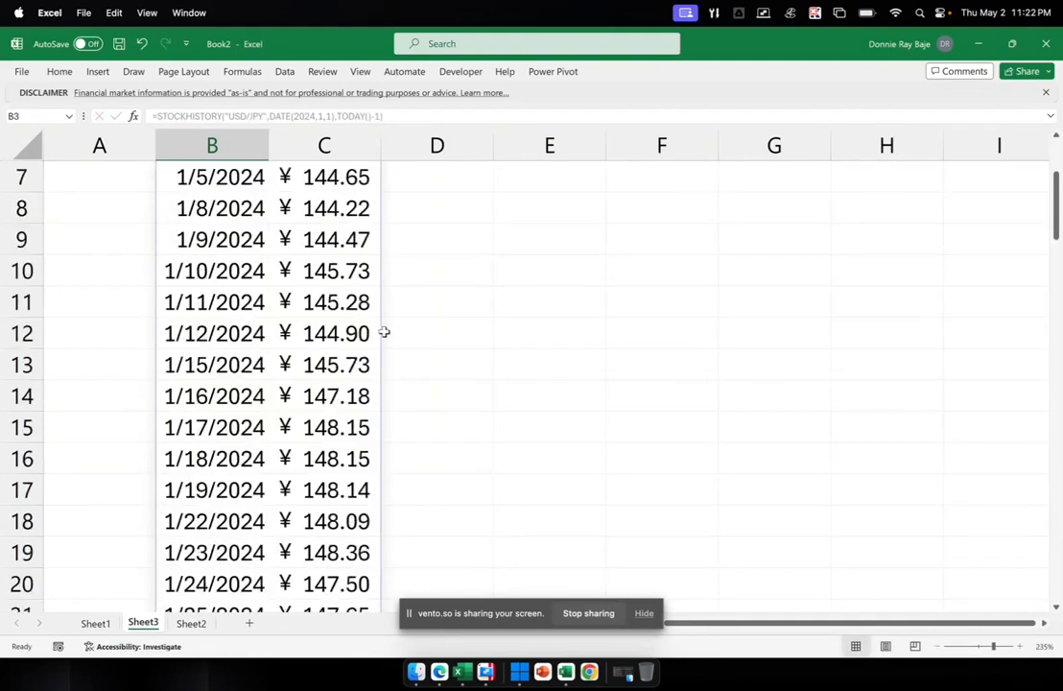
{"action": "scroll", "coordinate": [381, 338], "scroll_direction": "down", "scroll_amount": 20}
{"action": "scroll", "coordinate": [382, 338], "scroll_direction": "up", "scroll_amount": 20}
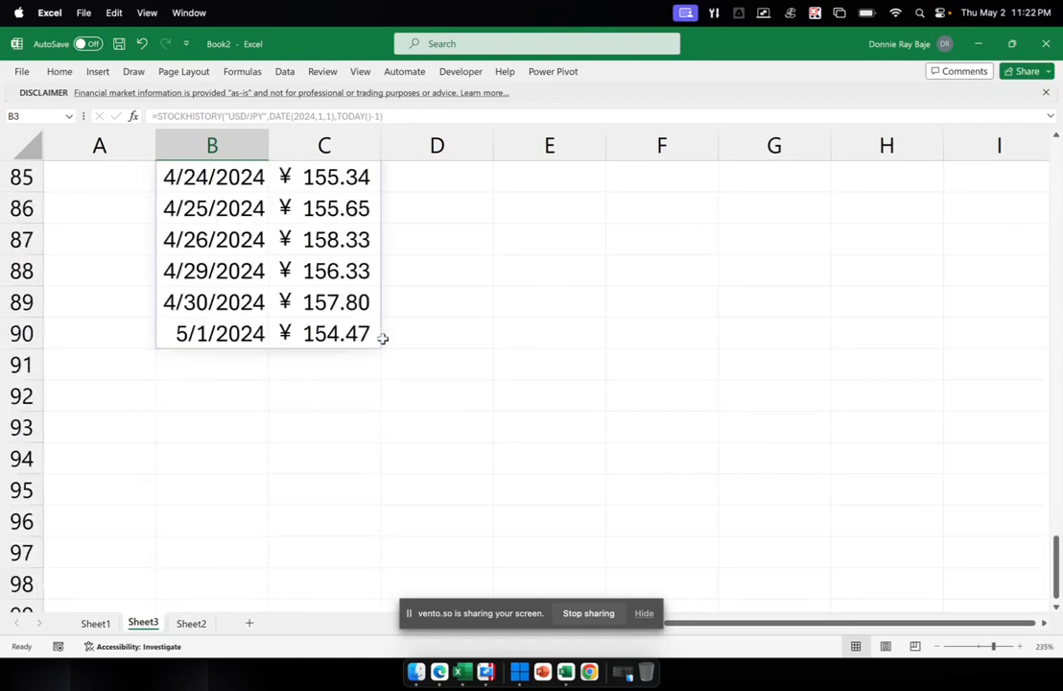
{"action": "scroll", "coordinate": [382, 337], "scroll_direction": "up", "scroll_amount": 16}
{"action": "left_click", "coordinate": [234, 207]}
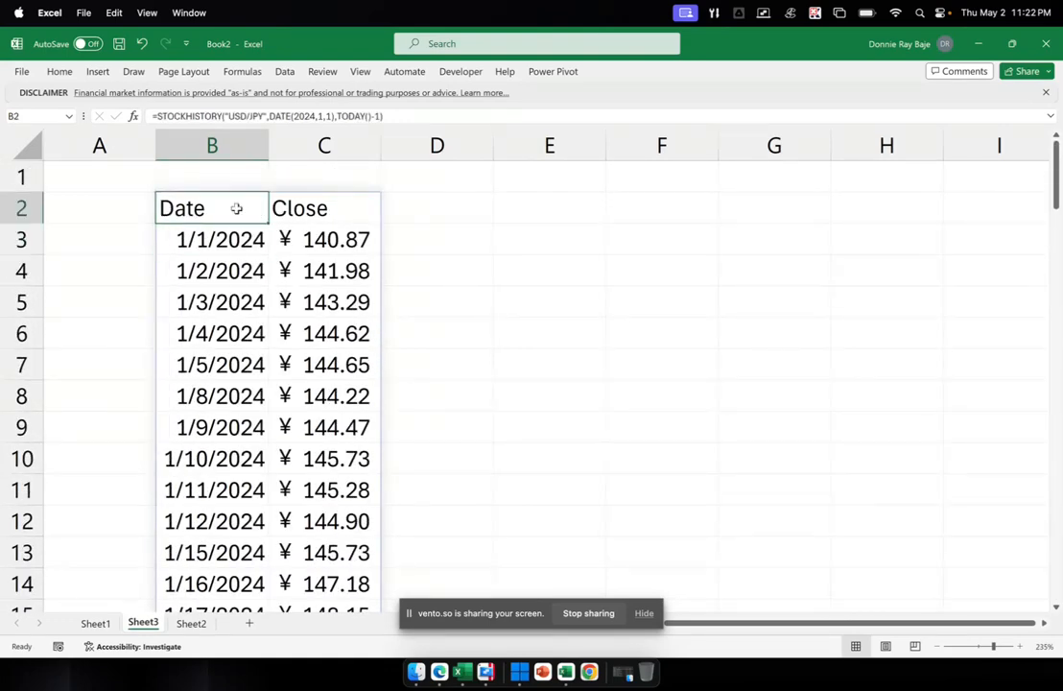
{"action": "left_click", "coordinate": [218, 366]}
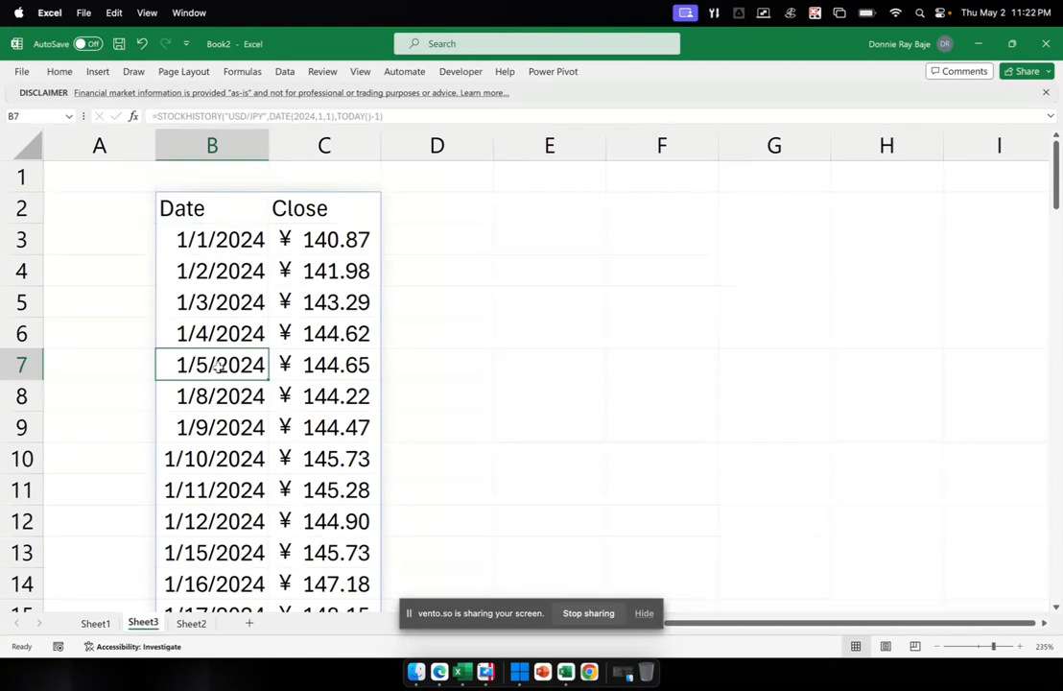
{"action": "left_click", "coordinate": [35, 365]}
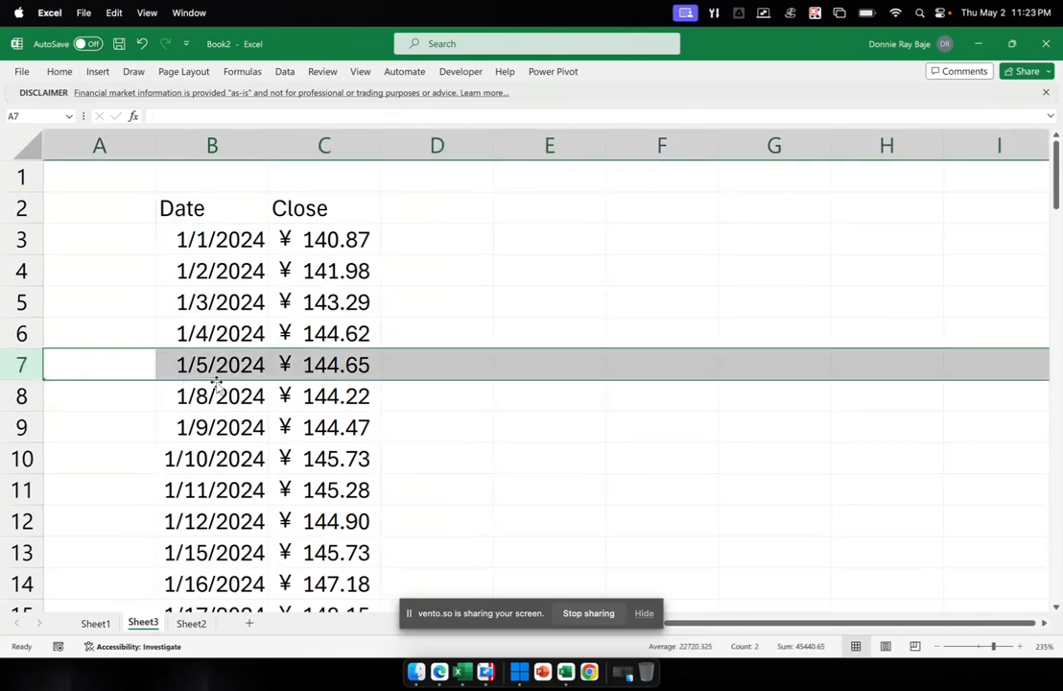
{"action": "left_click", "coordinate": [22, 396]}
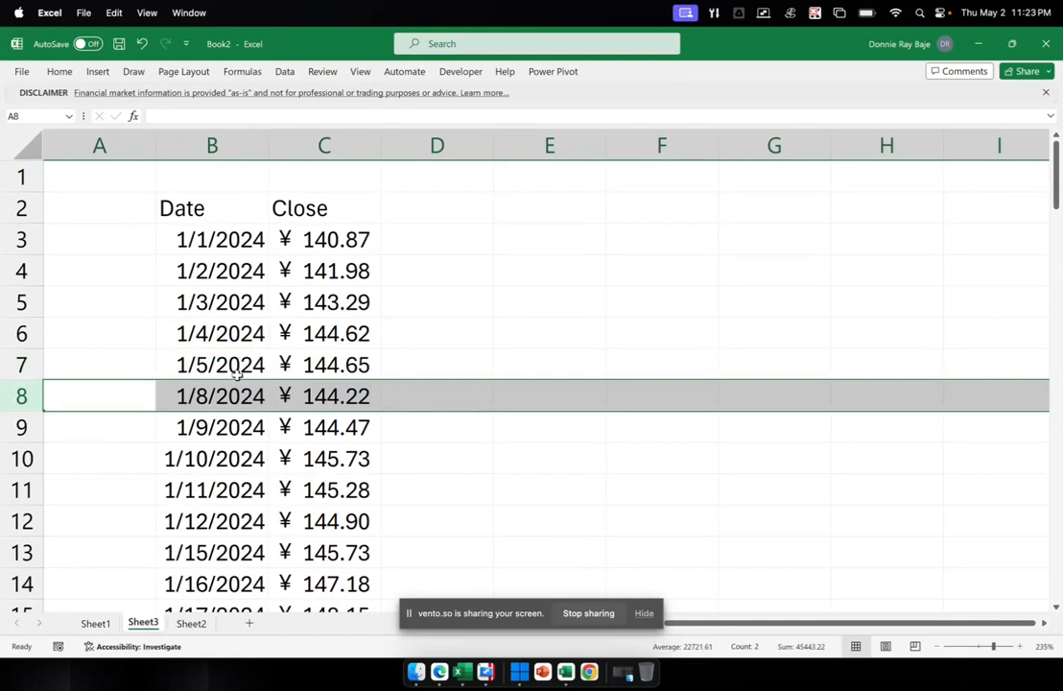
{"action": "left_click", "coordinate": [238, 240]}
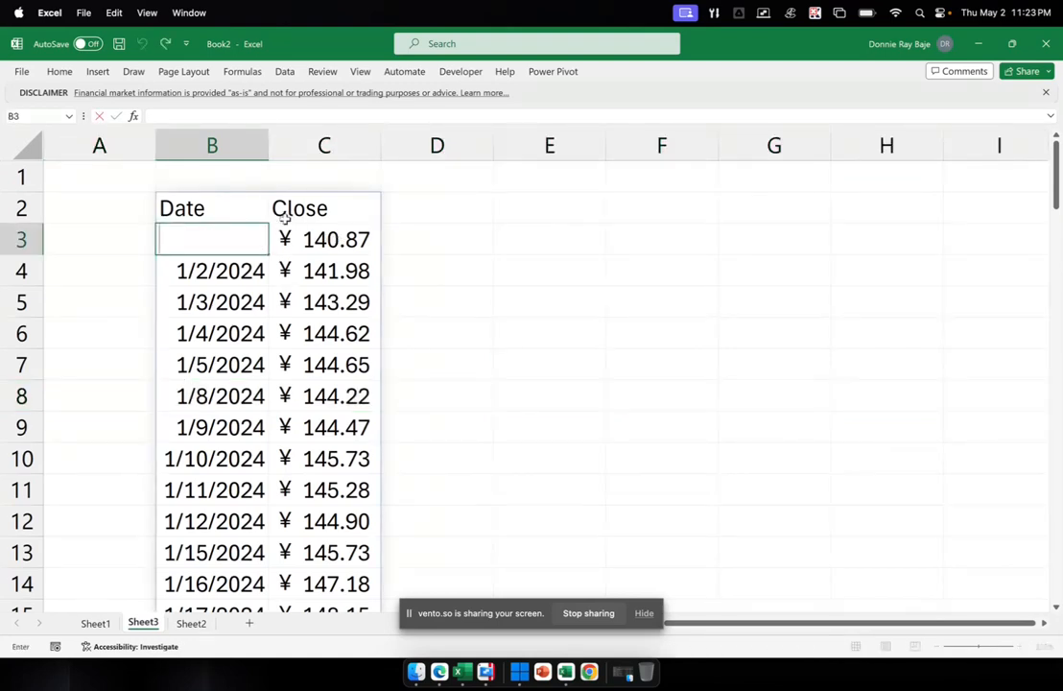
- Remove the TODAY()-1 end date from the B2 formula, leaving =STOCKHISTORY("USD/JPY",DATE(2024,1,1))
{"action": "left_click", "coordinate": [246, 208]}
{"action": "double_click", "coordinate": [247, 208]}
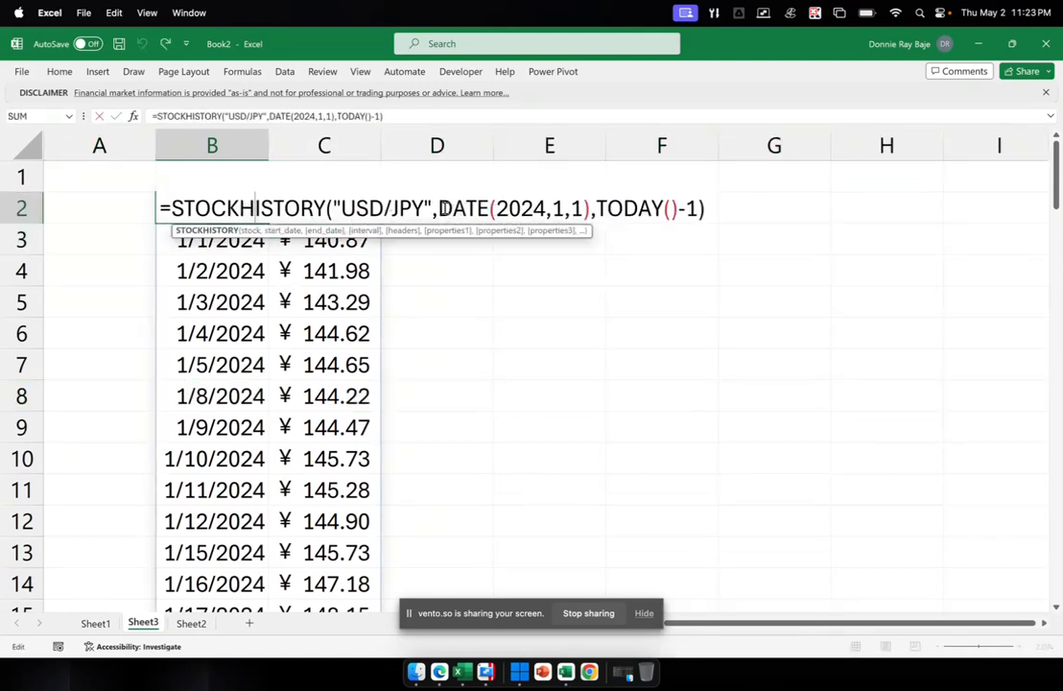
{"action": "left_click_drag", "start_coordinate": [588, 209], "coordinate": [752, 209]}
{"action": "key", "text": "BackSpace"}
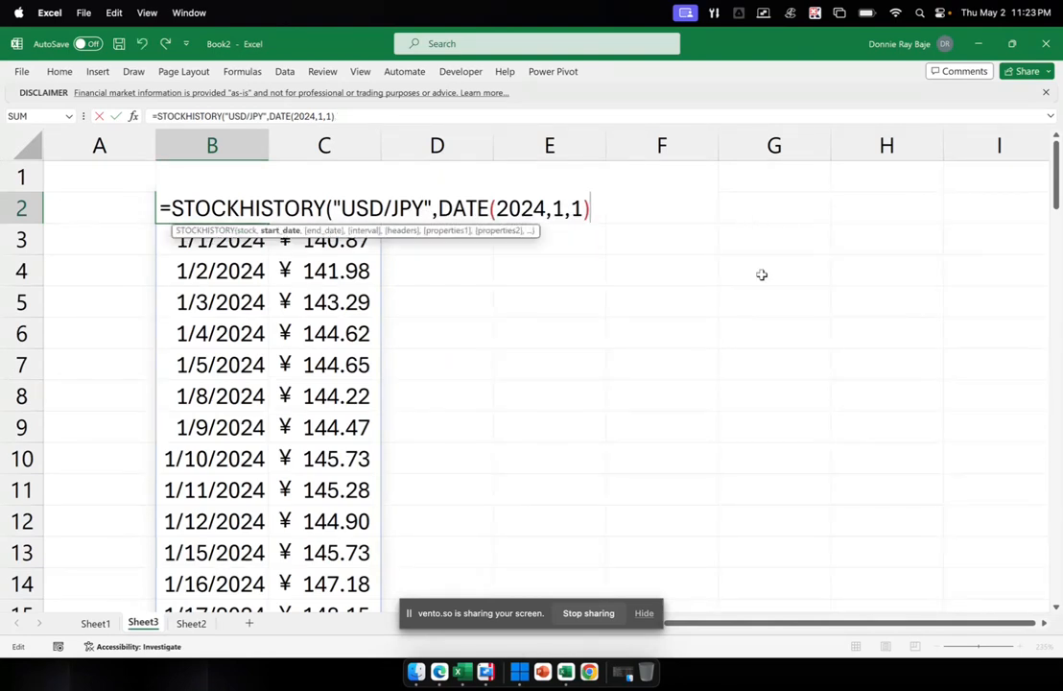
{"action": "type", "text": ")"}
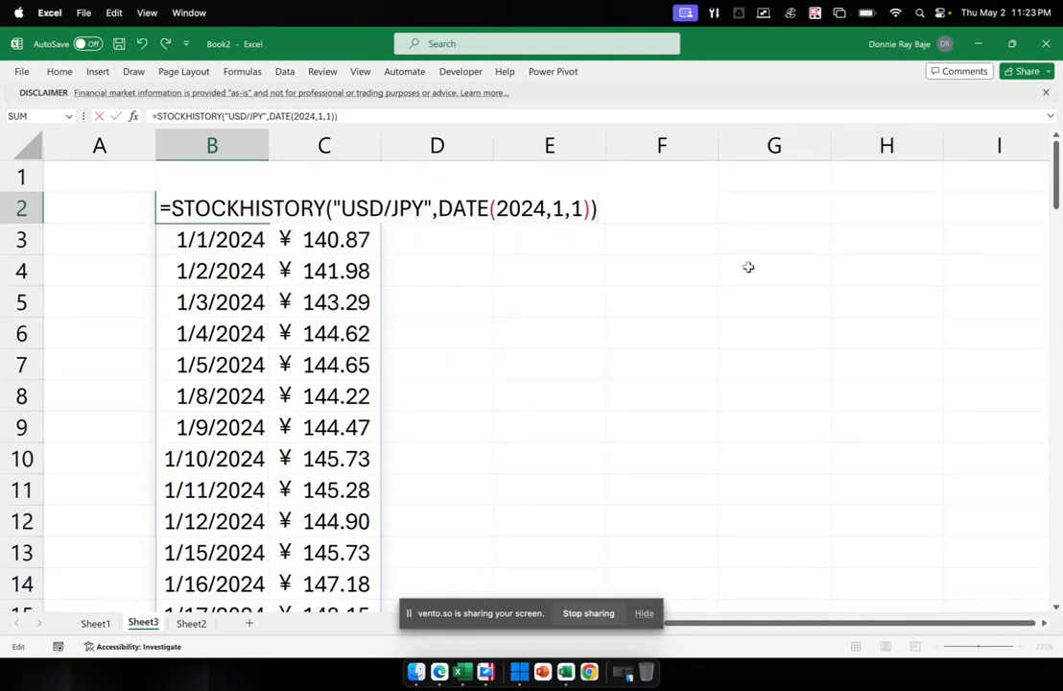
- Change the day in the B2 formula to request the rate for DATE(2024,1,6)
{"action": "double_click", "coordinate": [579, 208]}
{"action": "type", "text": "6"}
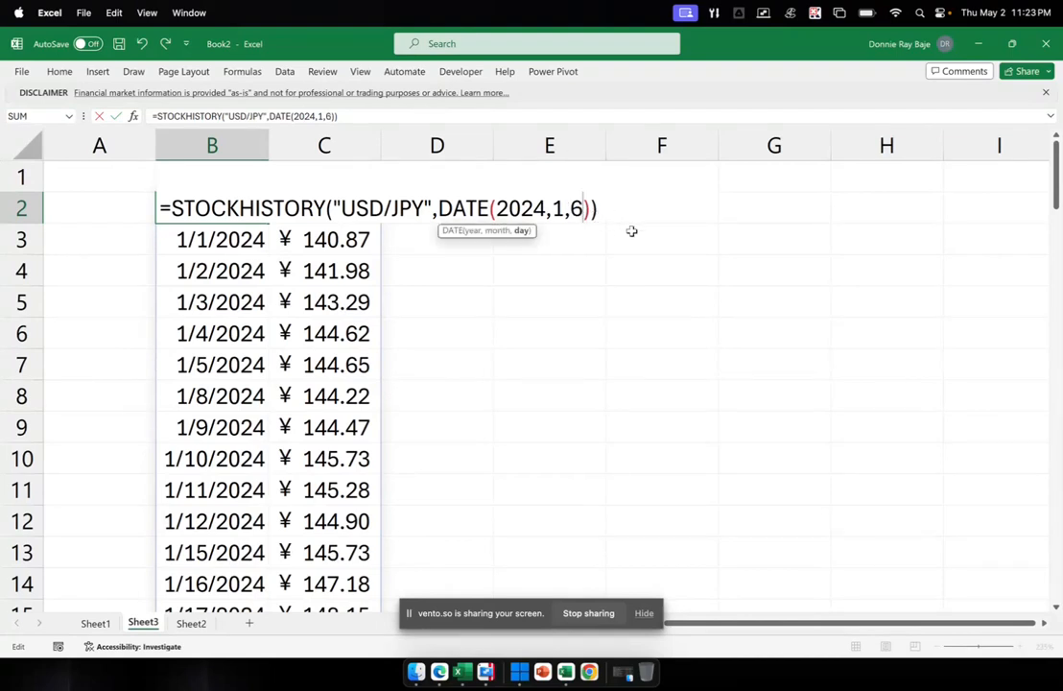
{"action": "double_click", "coordinate": [558, 208]}
{"action": "left_click_drag", "start_coordinate": [571, 208], "coordinate": [589, 208]}
{"action": "left_click", "coordinate": [524, 210]}
{"action": "key", "text": "Return"}
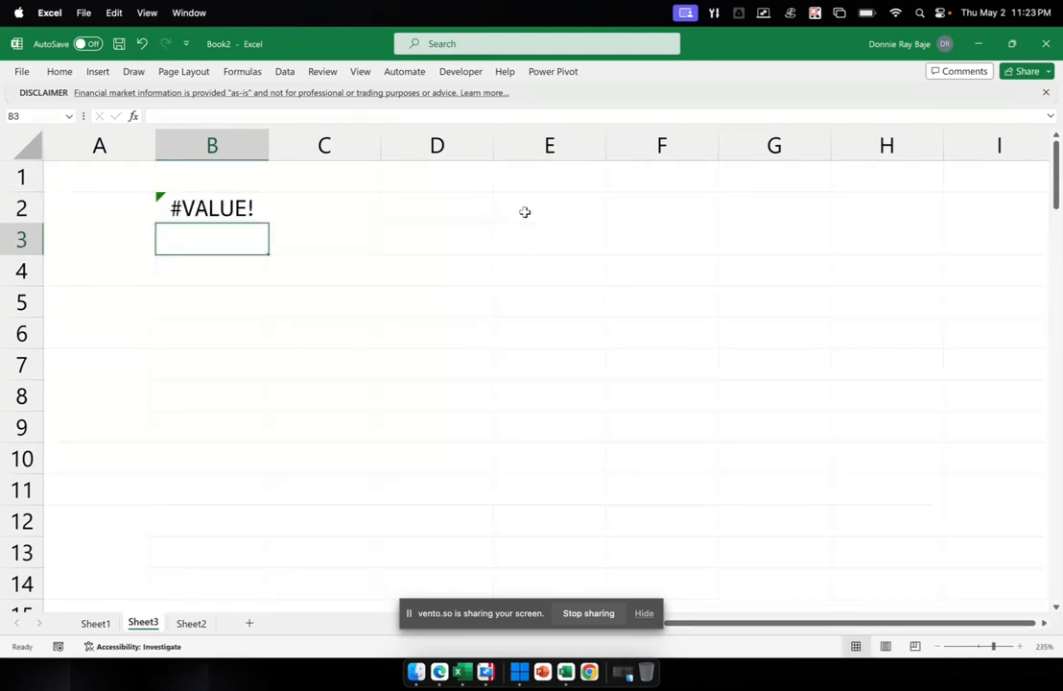
- Set the date in the B2 formula to DATE(2024,1,8) and check the spilled date and closing rate
{"action": "left_click", "coordinate": [247, 208]}
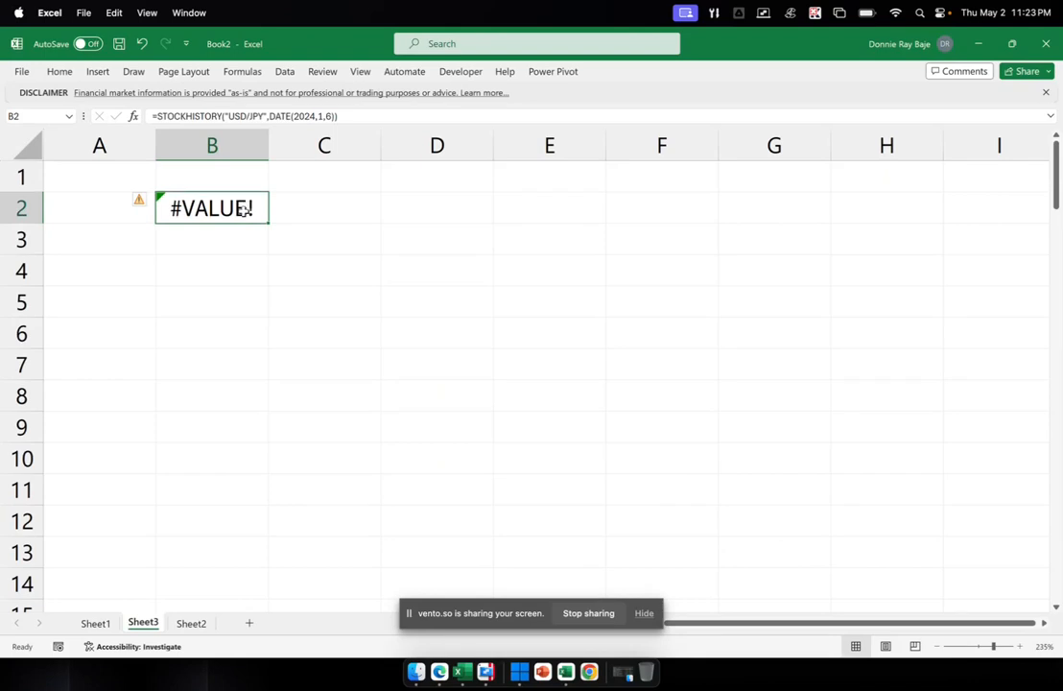
{"action": "double_click", "coordinate": [246, 209]}
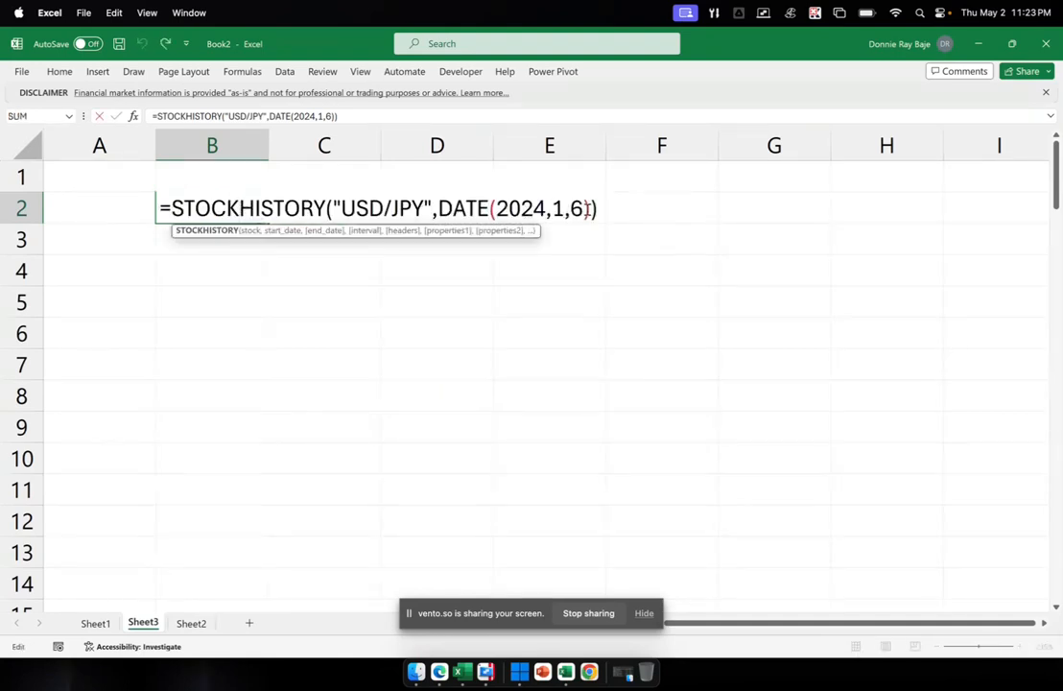
{"action": "key", "text": "BackSpace"}
{"action": "type", "text": "8"}
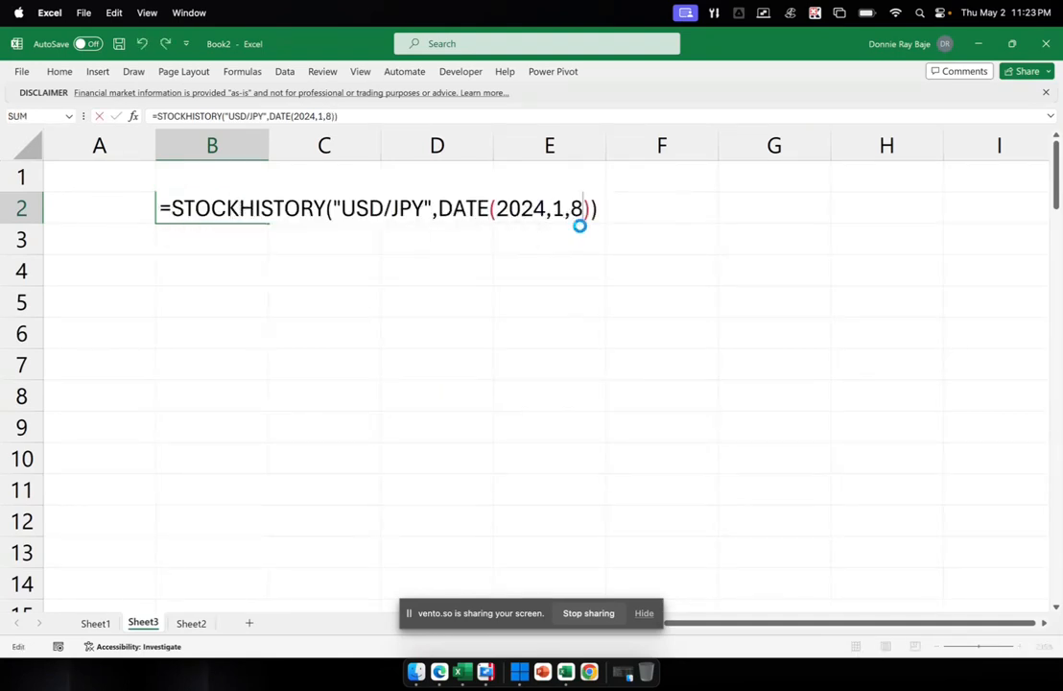
{"action": "key", "text": "Return"}
{"action": "left_click", "coordinate": [238, 212]}
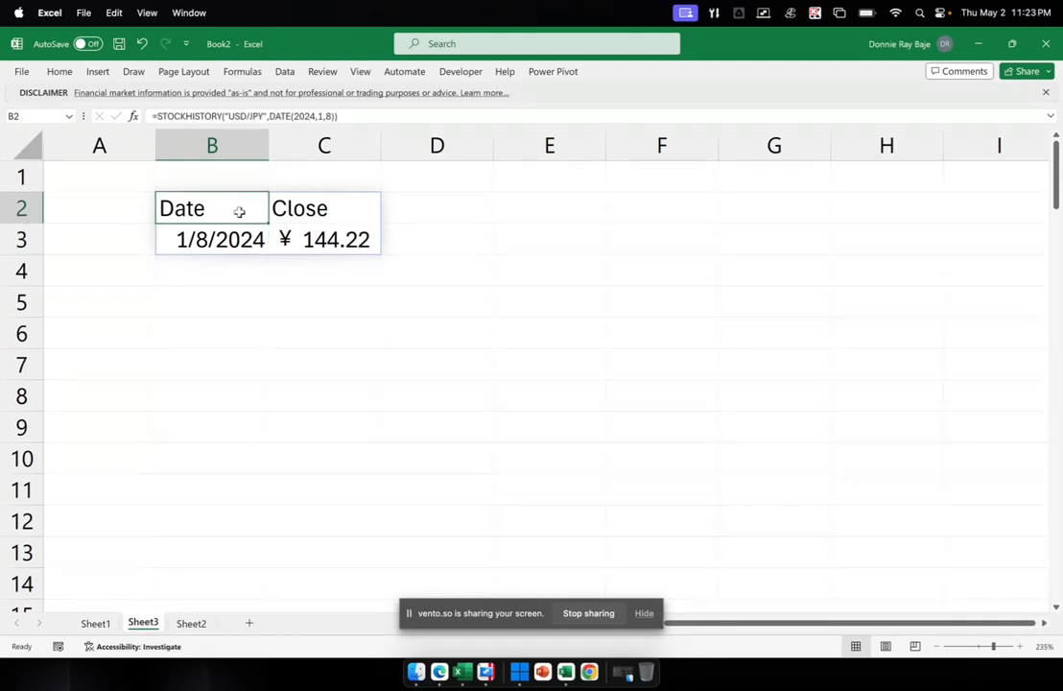
{"action": "left_click", "coordinate": [337, 245]}
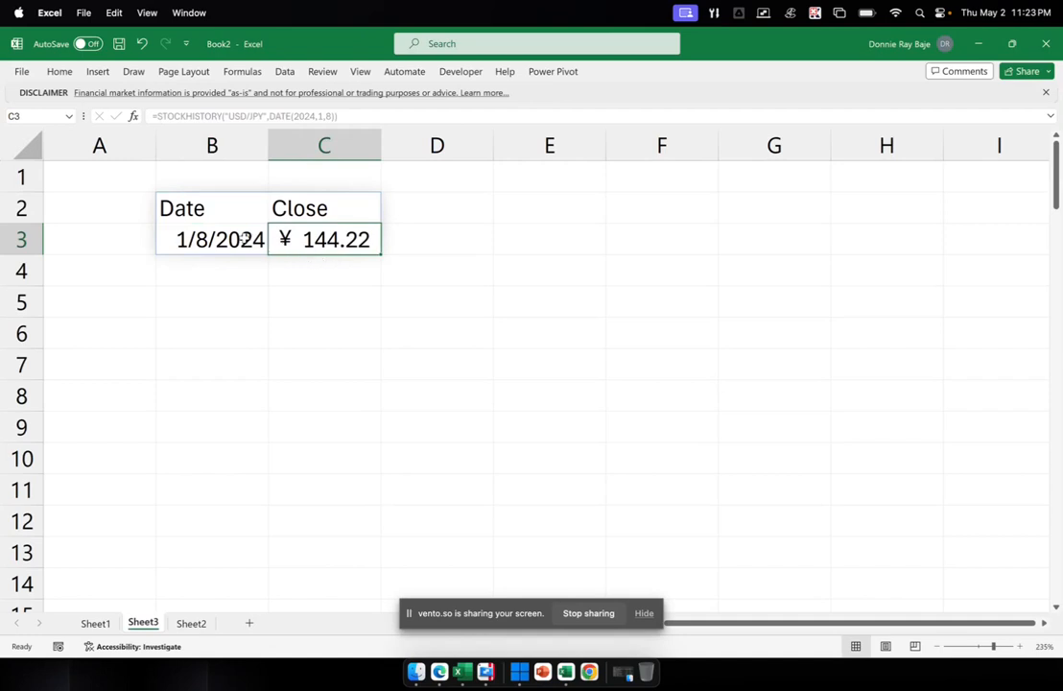
{"action": "left_click", "coordinate": [239, 209]}
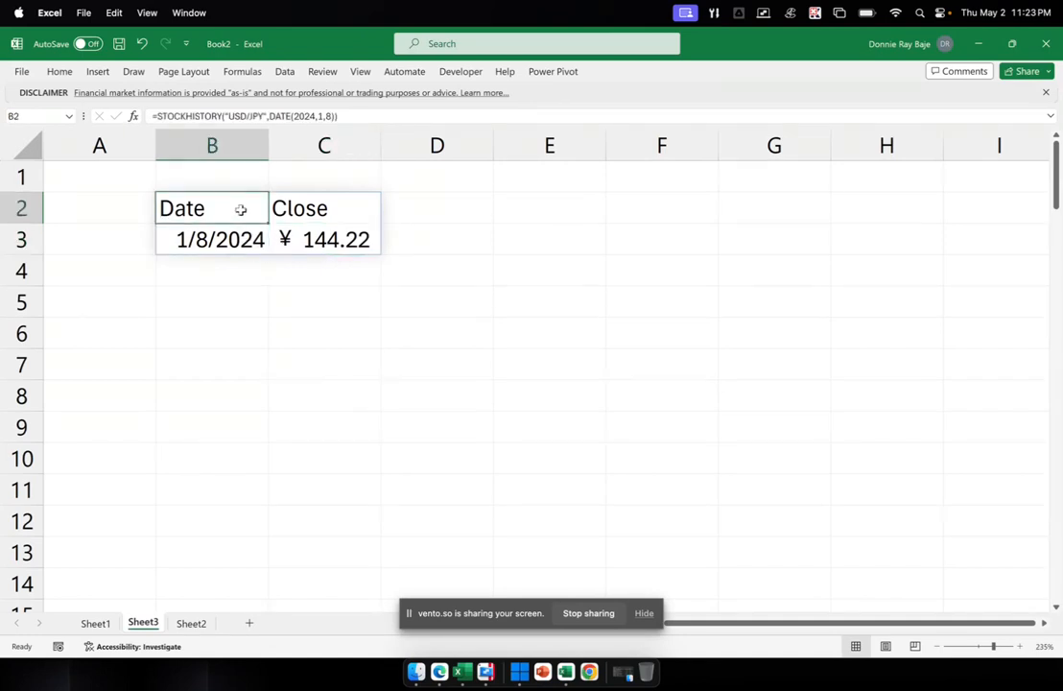
{"action": "left_click_drag", "start_coordinate": [237, 208], "coordinate": [336, 242]}
- Enter the value 7 in cell E2
{"action": "left_click", "coordinate": [543, 206]}
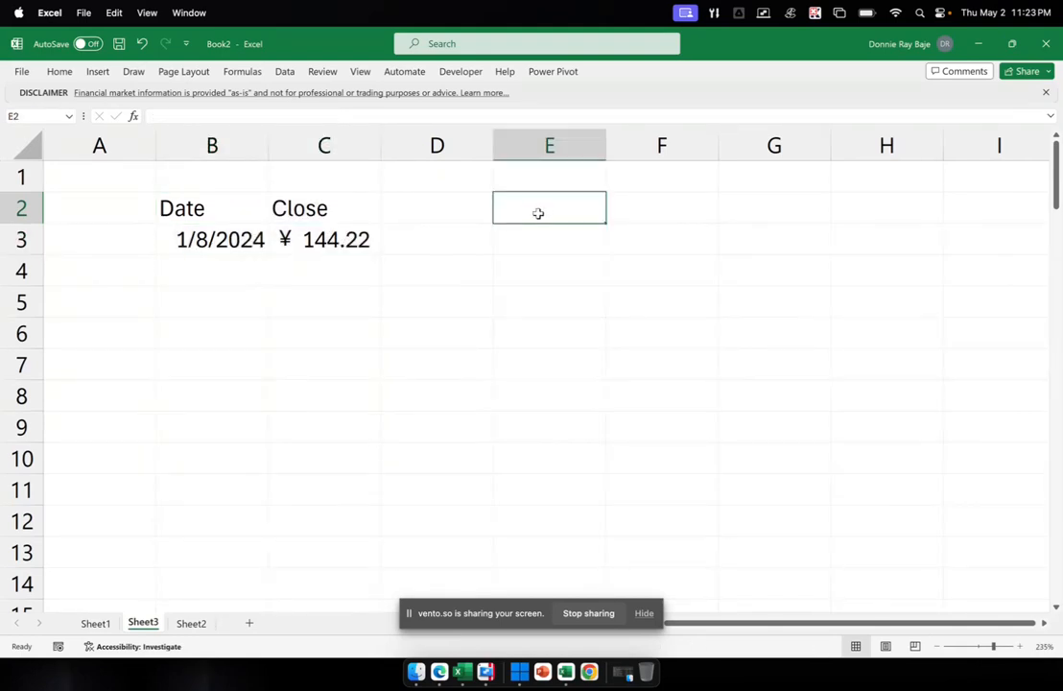
{"action": "type", "text": "="}
{"action": "key", "text": "BackSpace"}
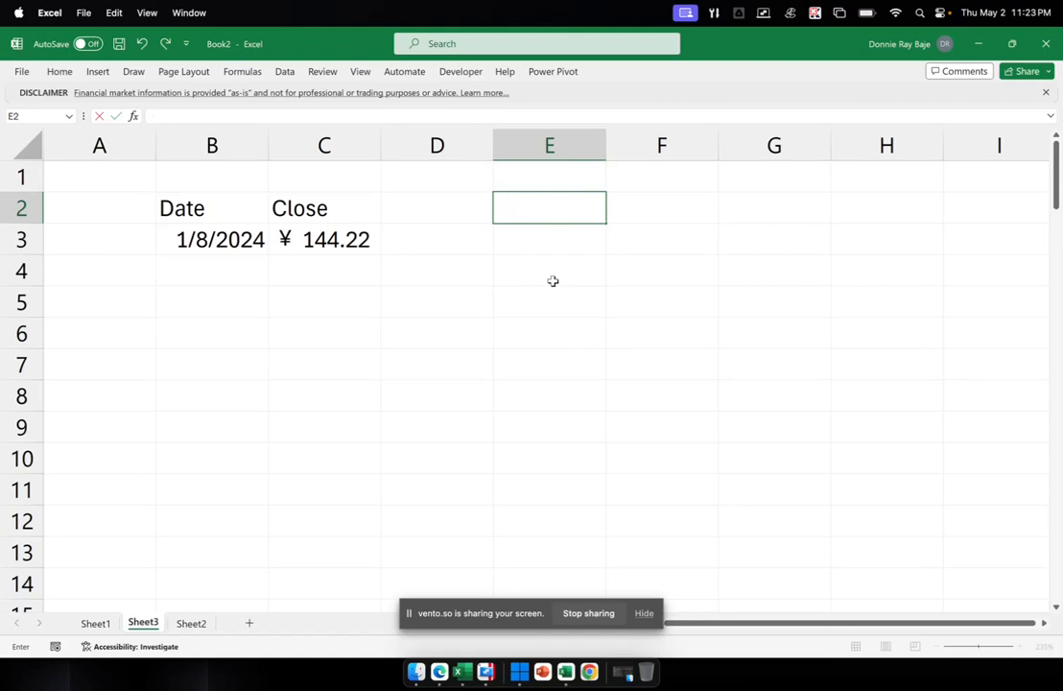
{"action": "type", "text": "7"}
{"action": "key", "text": "Tab"}
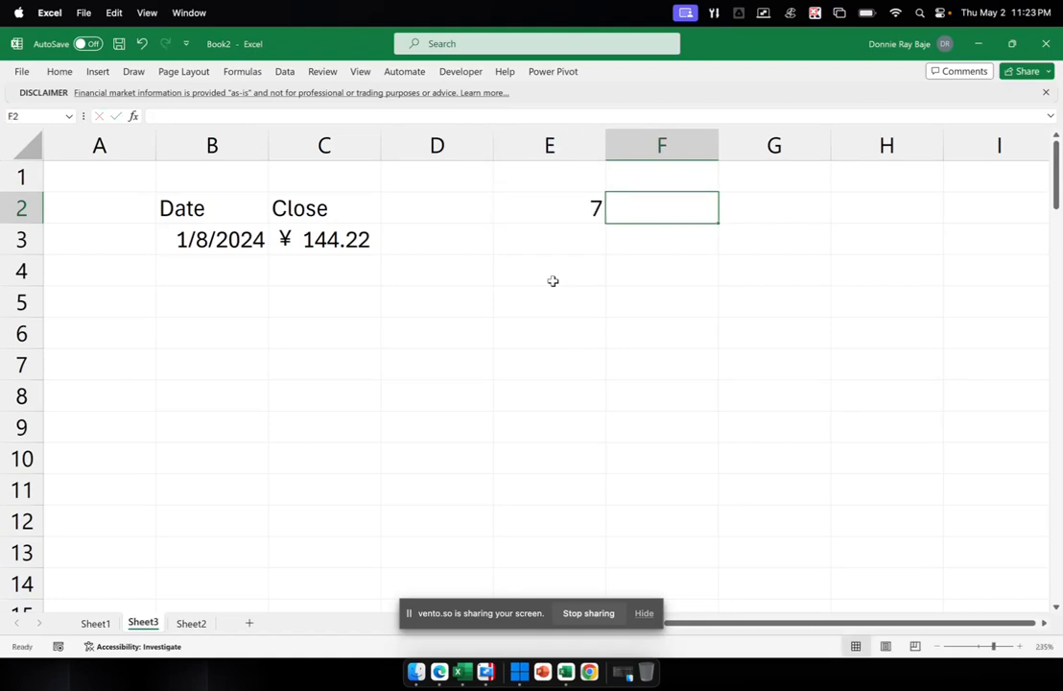
- Copy the STOCKHISTORY expression from the B2 formula without its equals sign, leaving the formula unedited
{"action": "type", "text": "="}
{"action": "key", "text": "Escape"}
{"action": "left_click", "coordinate": [257, 212]}
{"action": "double_click", "coordinate": [242, 214]}
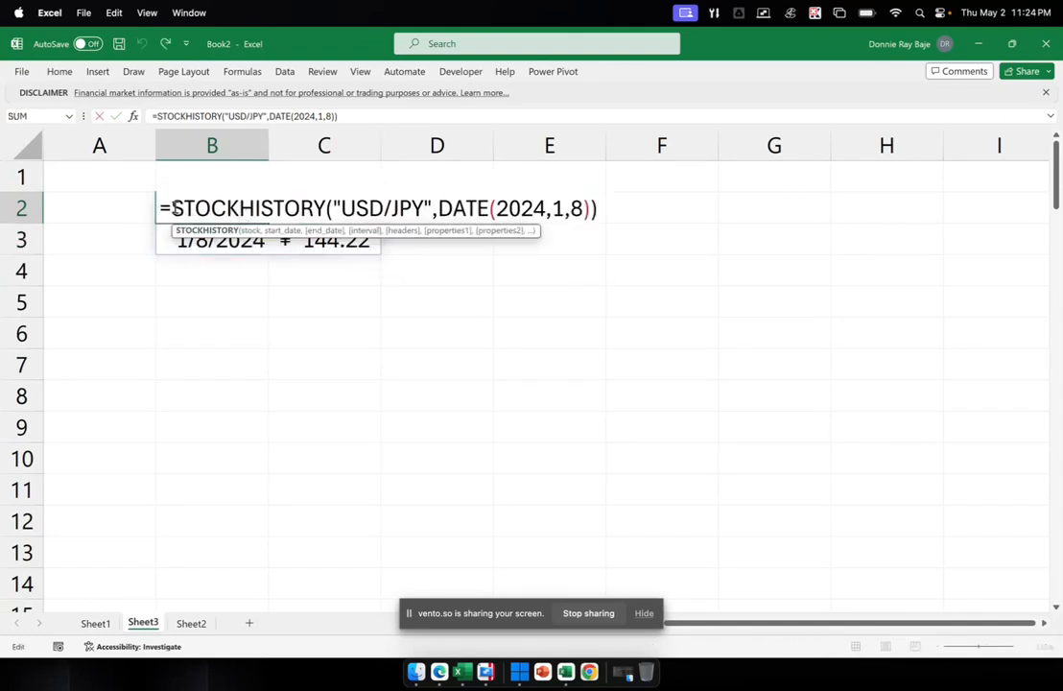
{"action": "left_click_drag", "start_coordinate": [170, 209], "coordinate": [700, 227]}
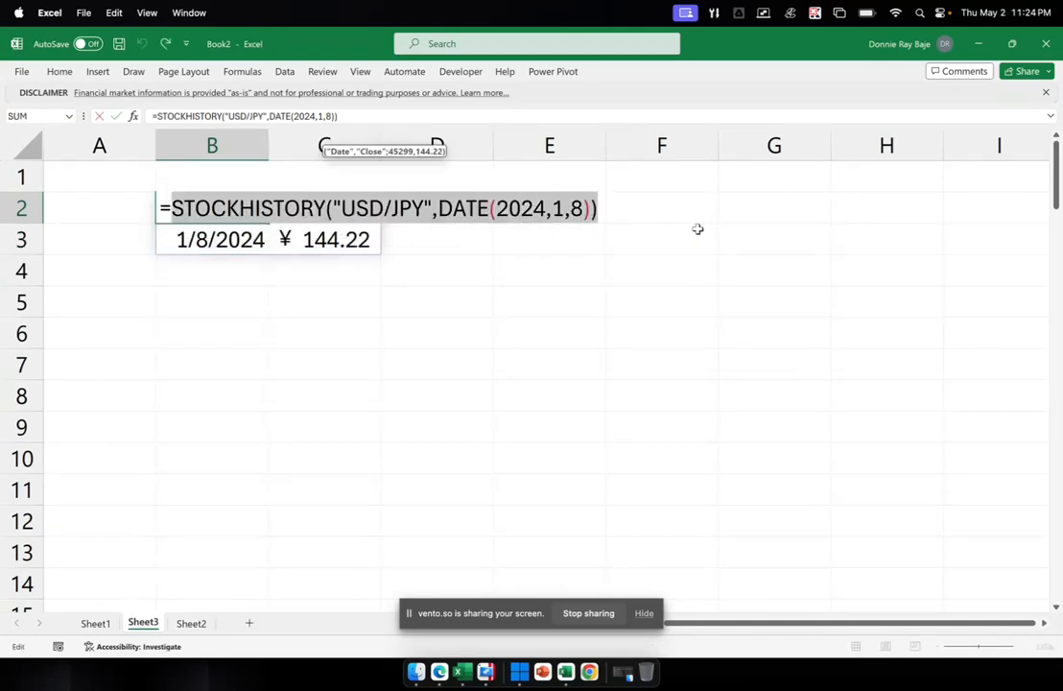
{"action": "key", "text": "Escape"}
- Multiply E2 by the copied expression in F2 with =E2*STOCKHISTORY("USD/JPY",DATE(2024,1,8))
{"action": "left_click", "coordinate": [641, 209]}
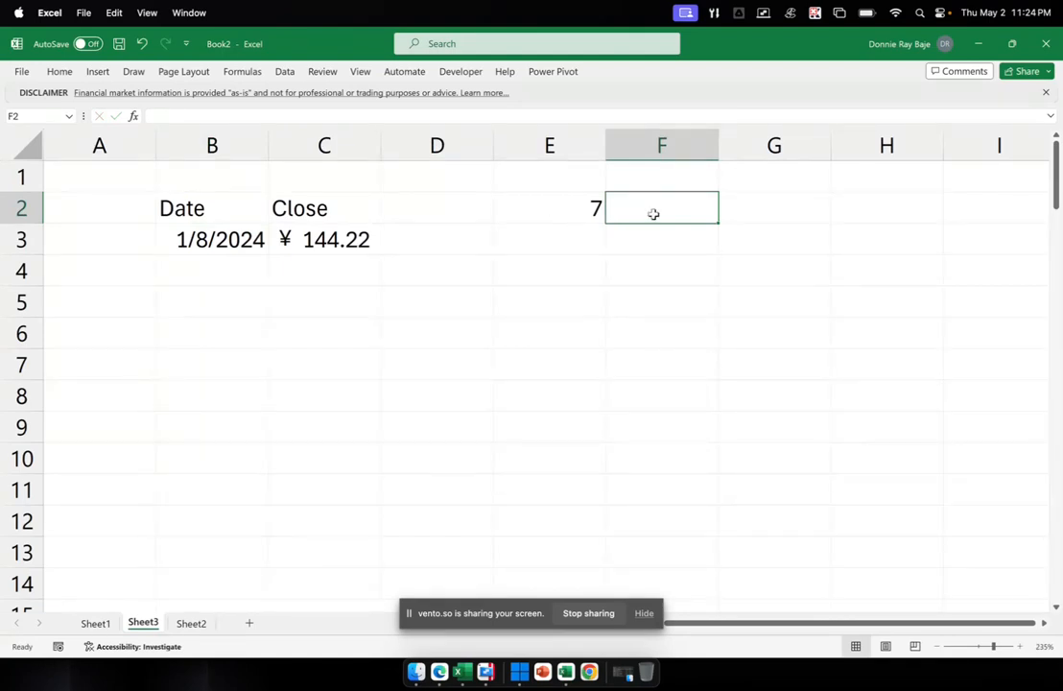
{"action": "type", "text": "="}
{"action": "left_click", "coordinate": [576, 216]}
{"action": "type", "text": "*"}
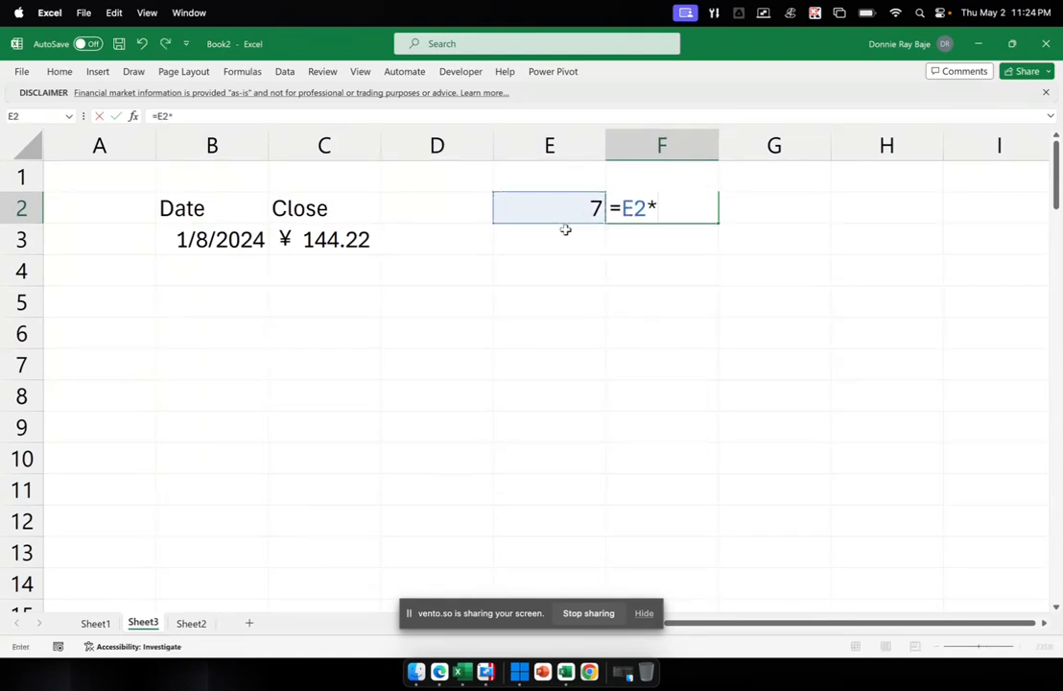
{"action": "key", "text": "ctrl+v"}
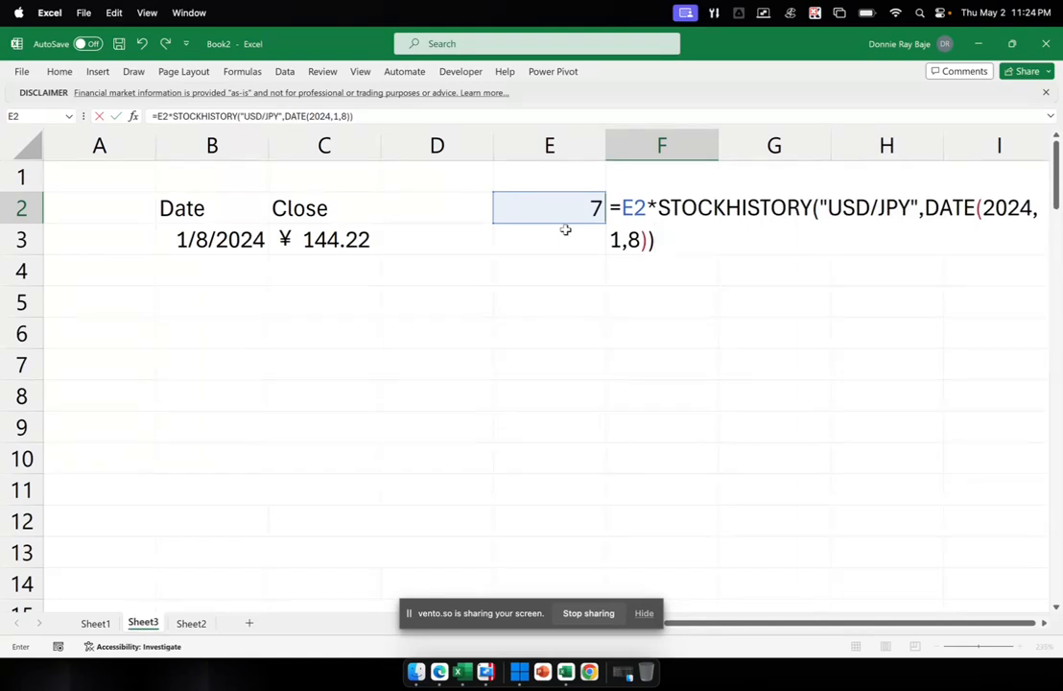
{"action": "key", "text": "Return"}
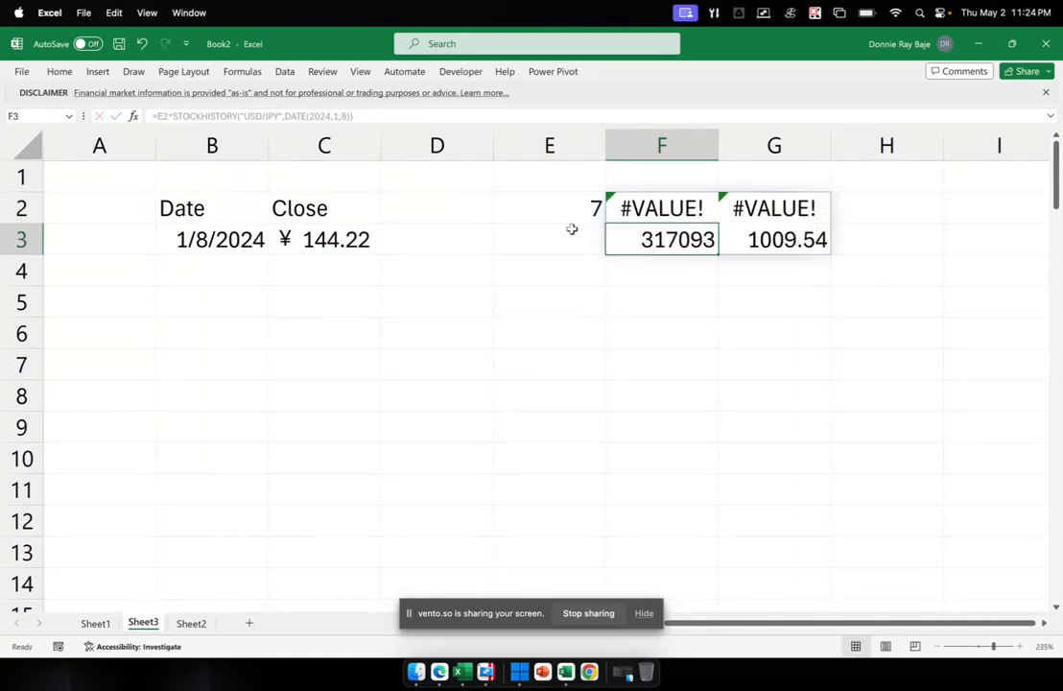
- Compare the results in F2:G2 with the multiplier in E2 and the Date and Close headers in B2:C2
{"action": "left_click", "coordinate": [661, 211]}
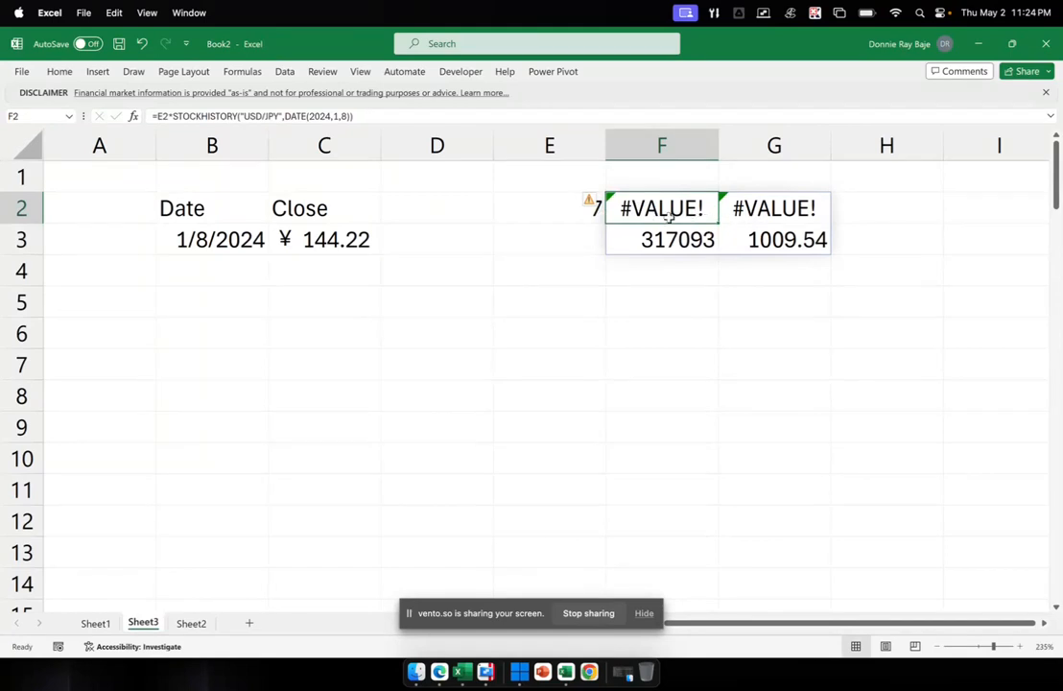
{"action": "left_click", "coordinate": [546, 210]}
{"action": "left_click", "coordinate": [213, 208]}
{"action": "left_click", "coordinate": [278, 209]}
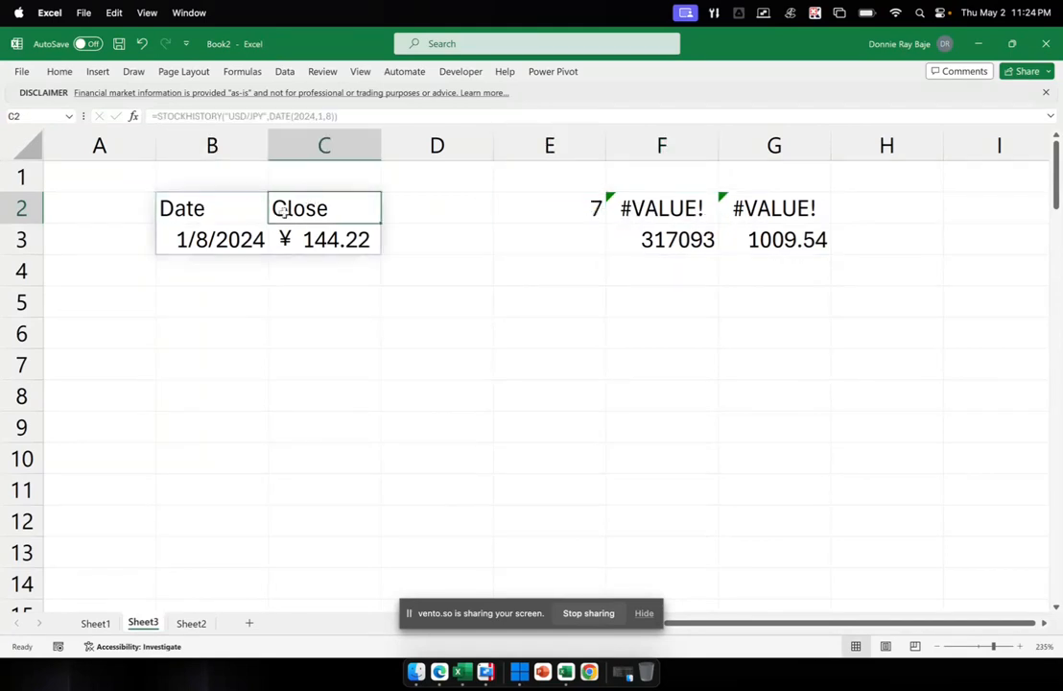
{"action": "left_click", "coordinate": [302, 239]}
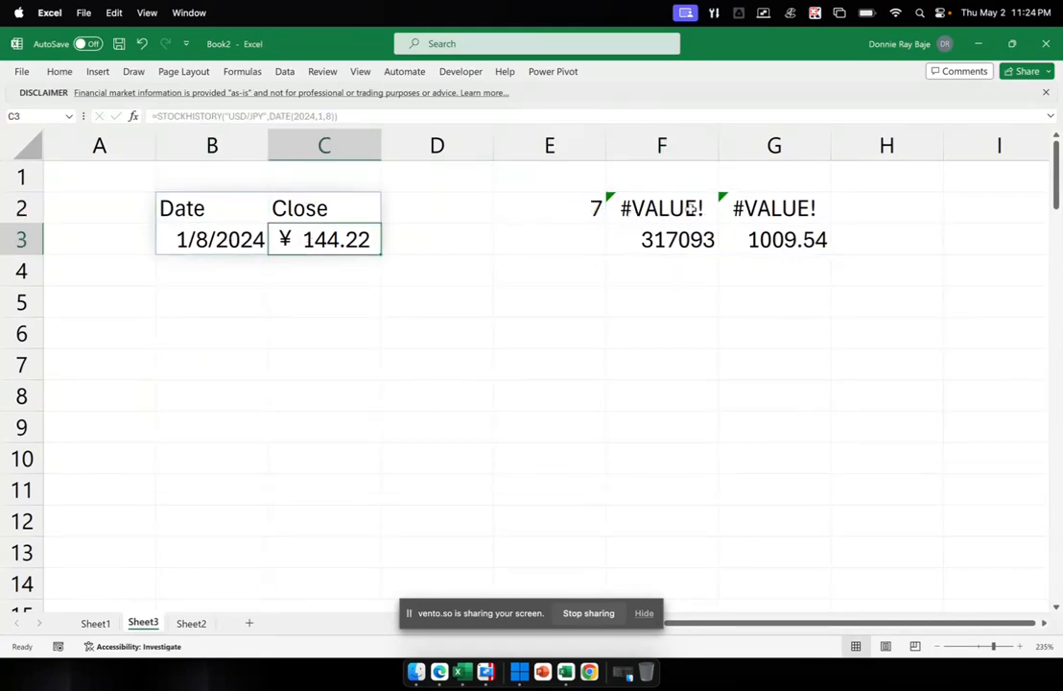
{"action": "left_click", "coordinate": [633, 208]}
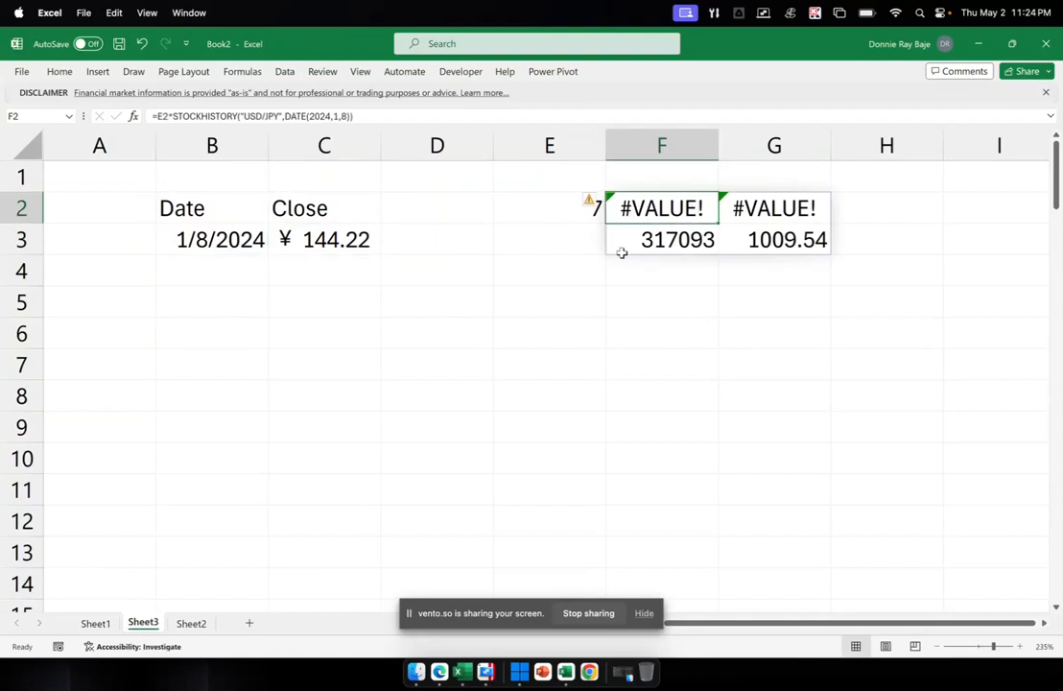
{"action": "left_click", "coordinate": [536, 212]}
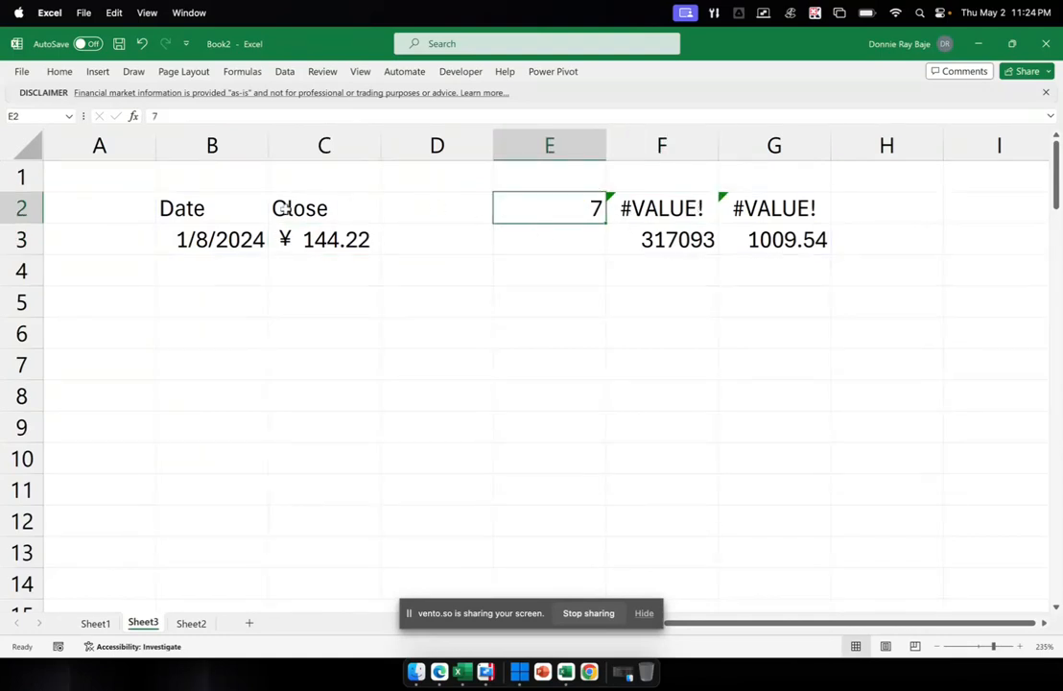
{"action": "left_click", "coordinate": [197, 208]}
{"action": "left_click", "coordinate": [283, 208]}
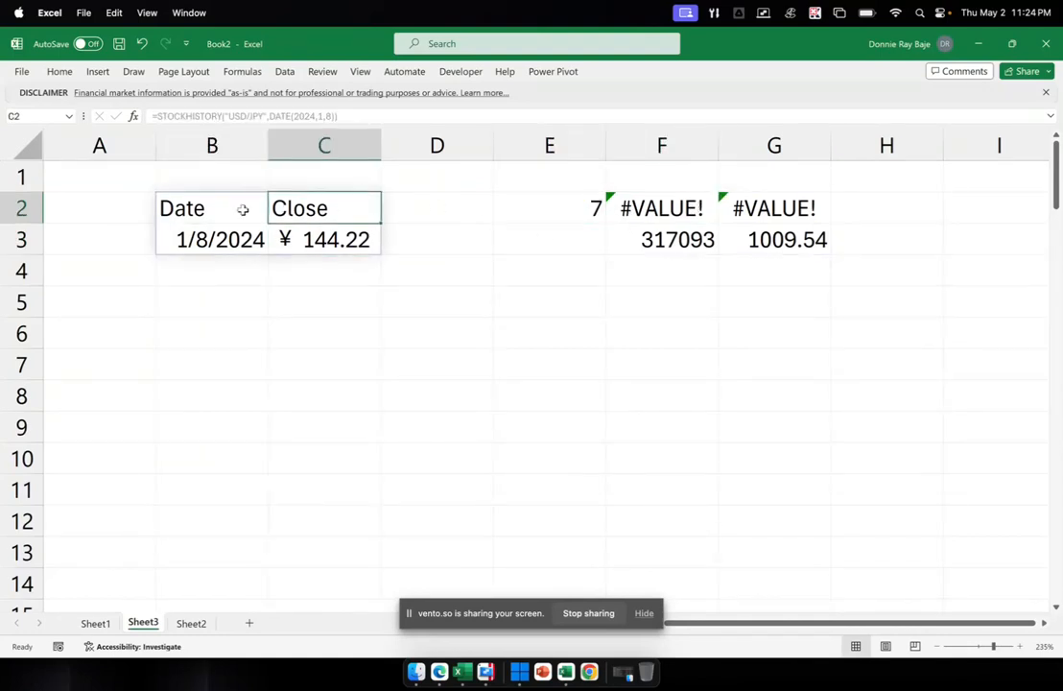
{"action": "left_click", "coordinate": [672, 206]}
{"action": "left_click", "coordinate": [749, 206]}
{"action": "left_click", "coordinate": [679, 211]}
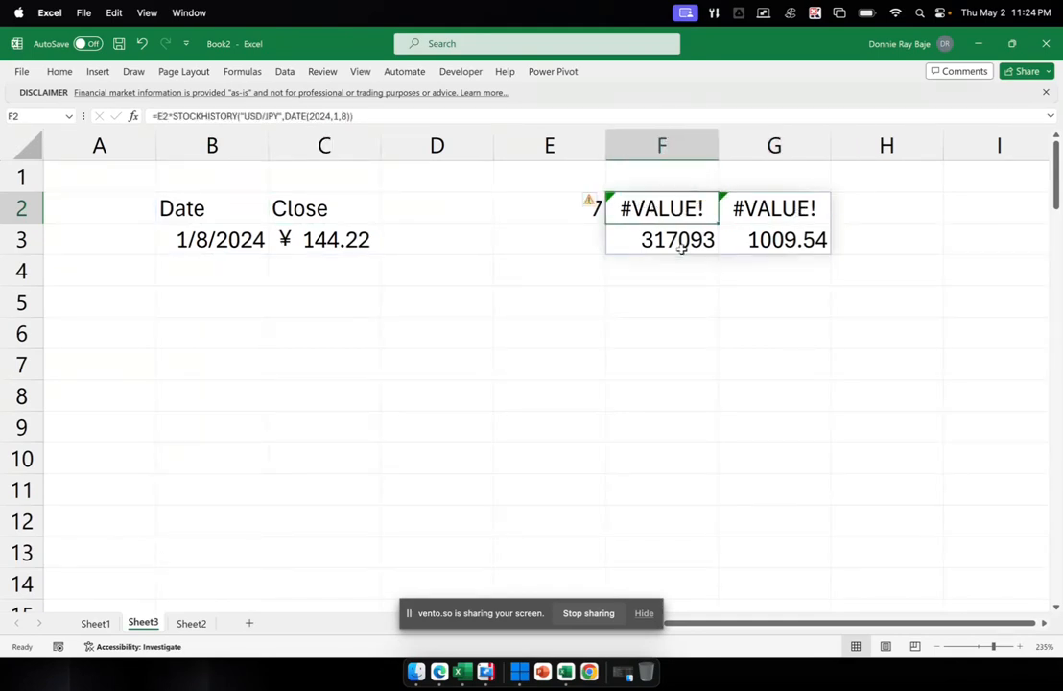
- Examine how F3 and G3 derive from E2 and the spilled date and rate, and review the B2 formula's arguments
{"action": "left_click", "coordinate": [682, 241]}
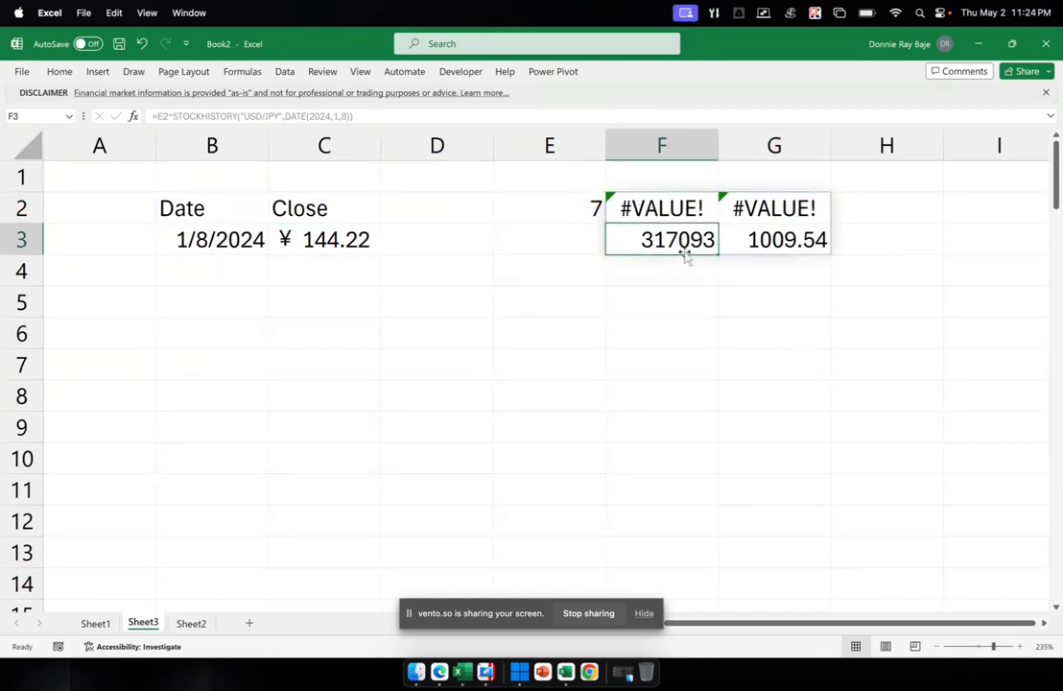
{"action": "left_click", "coordinate": [576, 206]}
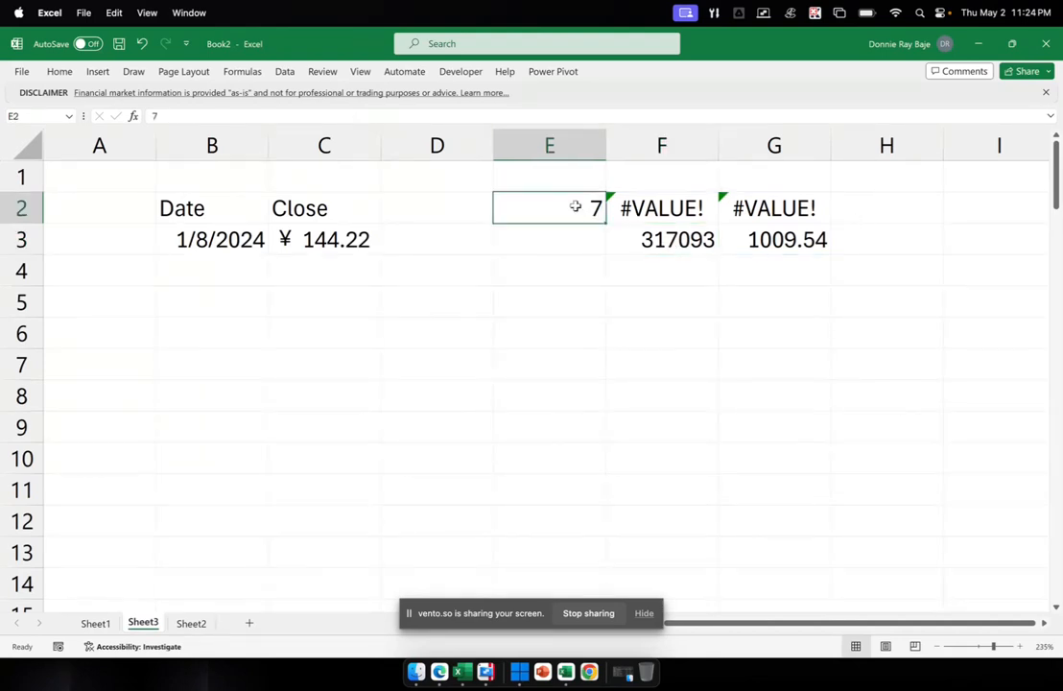
{"action": "left_click", "coordinate": [224, 243]}
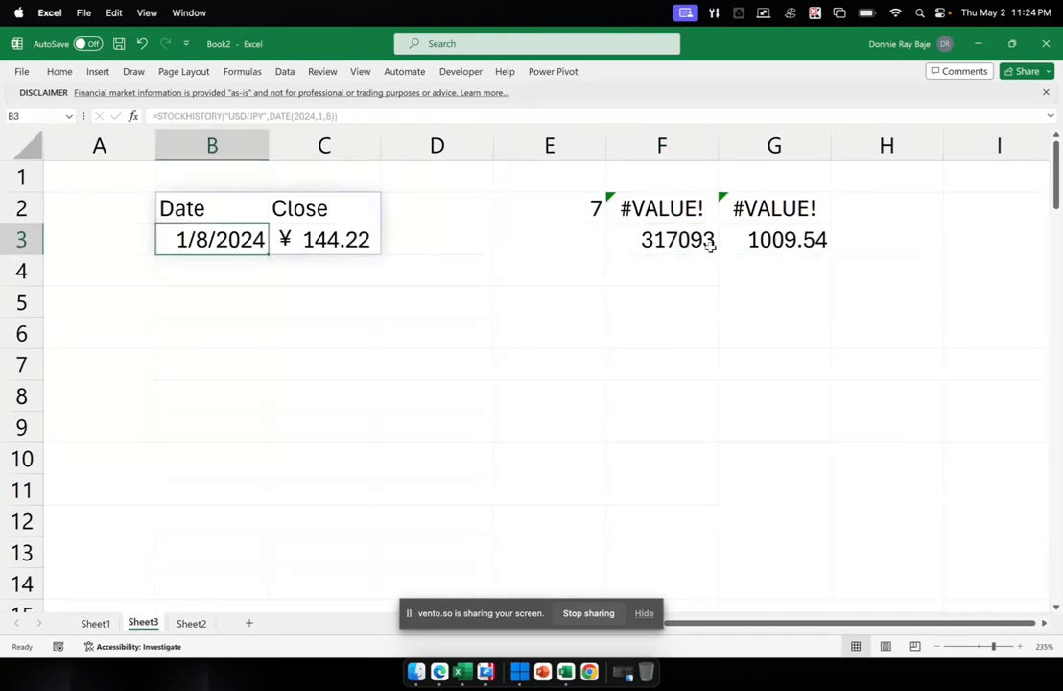
{"action": "left_click", "coordinate": [785, 240]}
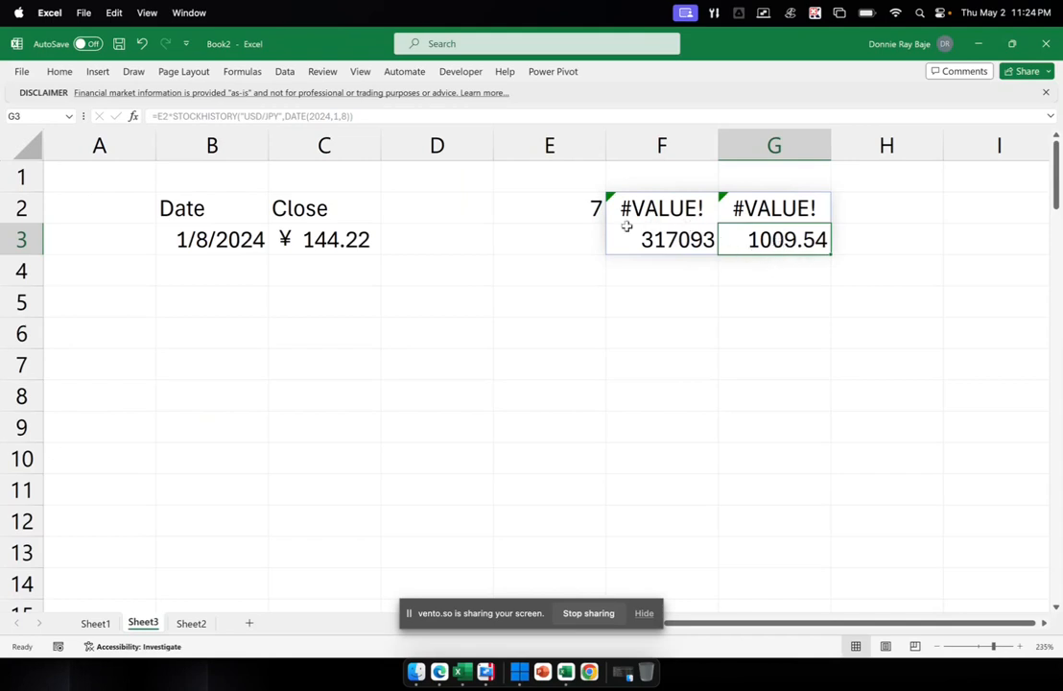
{"action": "left_click", "coordinate": [328, 245]}
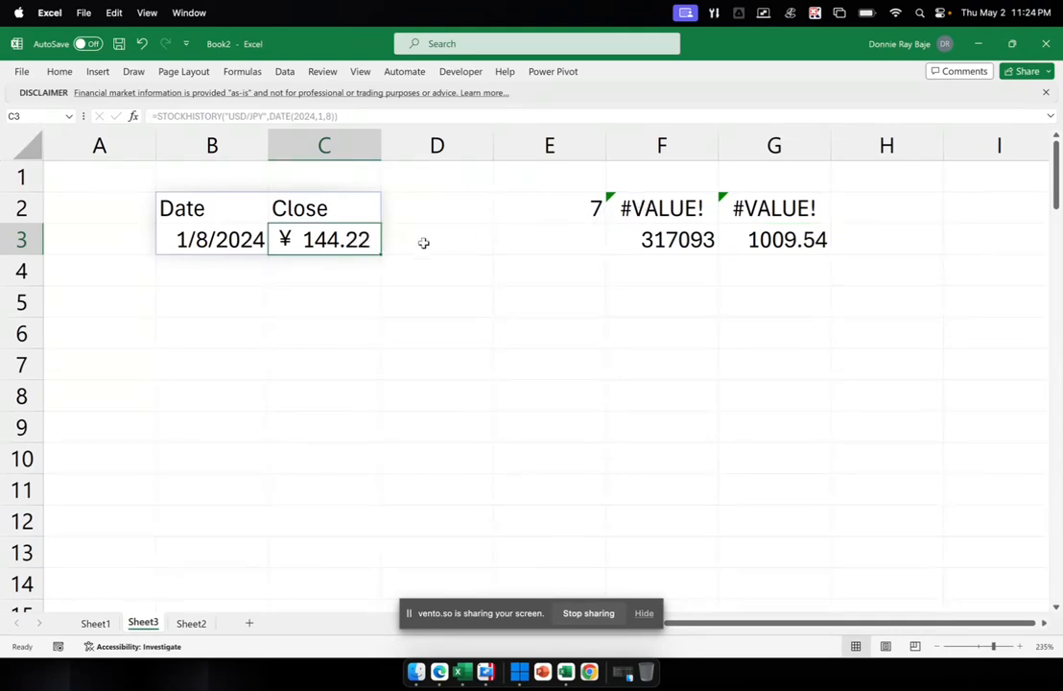
{"action": "left_click", "coordinate": [226, 213]}
{"action": "double_click", "coordinate": [227, 213]}
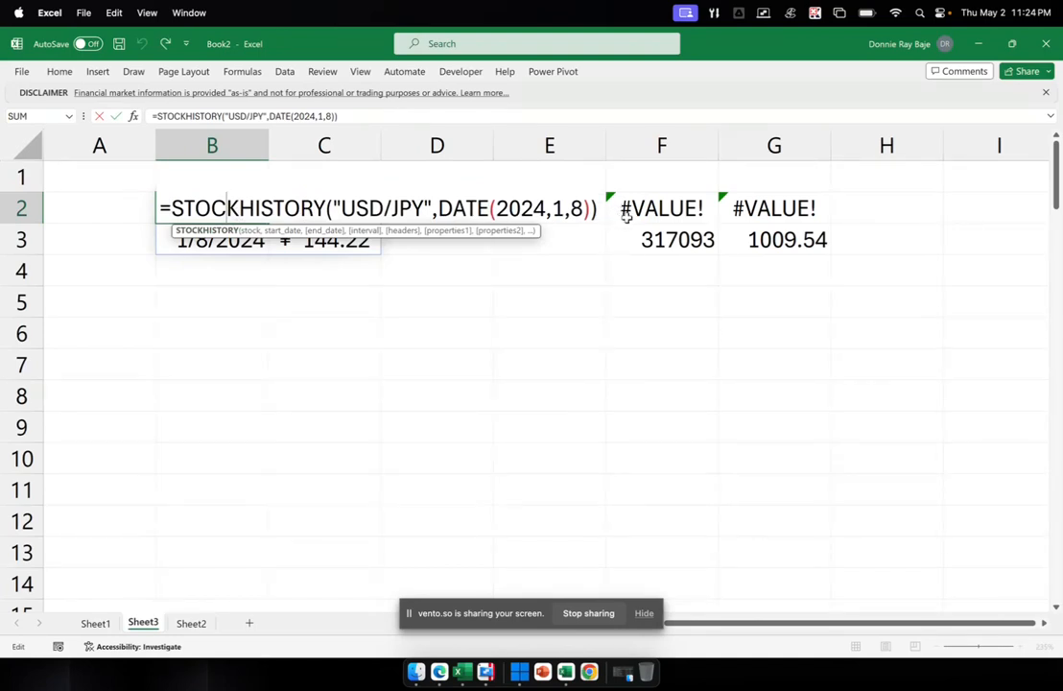
{"action": "key", "text": "Escape"}
- Delete the multiplication formula from F2, clearing its spilled results
{"action": "left_click", "coordinate": [722, 213]}
{"action": "left_click", "coordinate": [669, 210]}
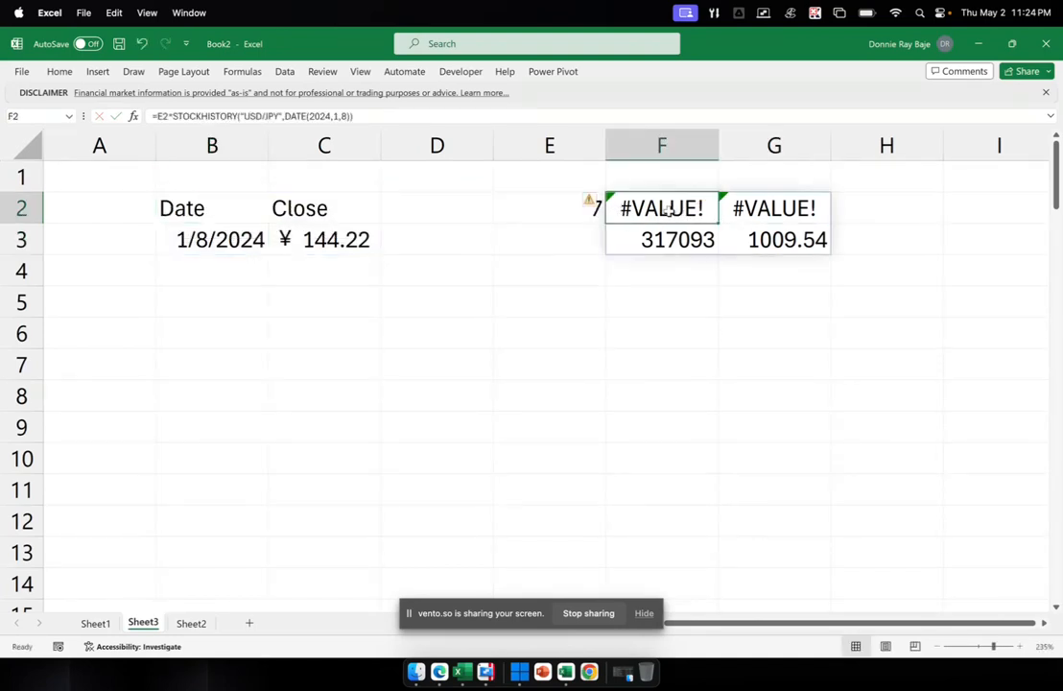
{"action": "key", "text": "BackSpace"}
{"action": "left_click", "coordinate": [452, 269]}
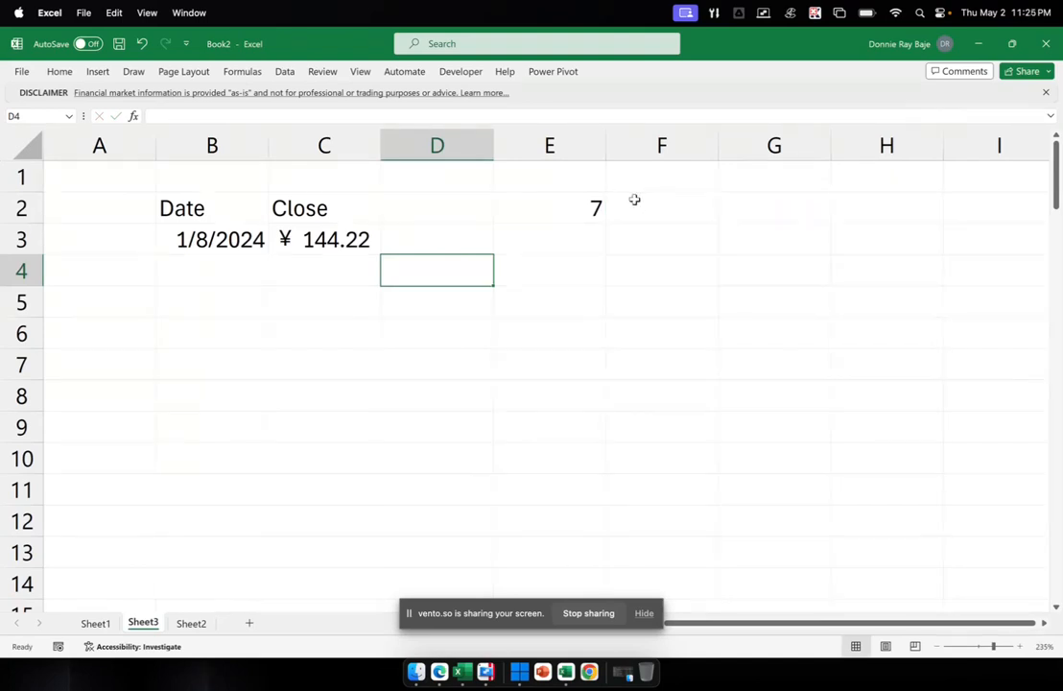
- Delete the multiplier from cell E2
{"action": "left_click", "coordinate": [579, 210]}
{"action": "key", "text": "BackSpace"}
{"action": "left_click", "coordinate": [510, 282]}
- Extend the STOCKHISTORY formula in B2 with blank end date and interval arguments and 0 - No header for the headers
{"action": "left_click", "coordinate": [202, 216]}
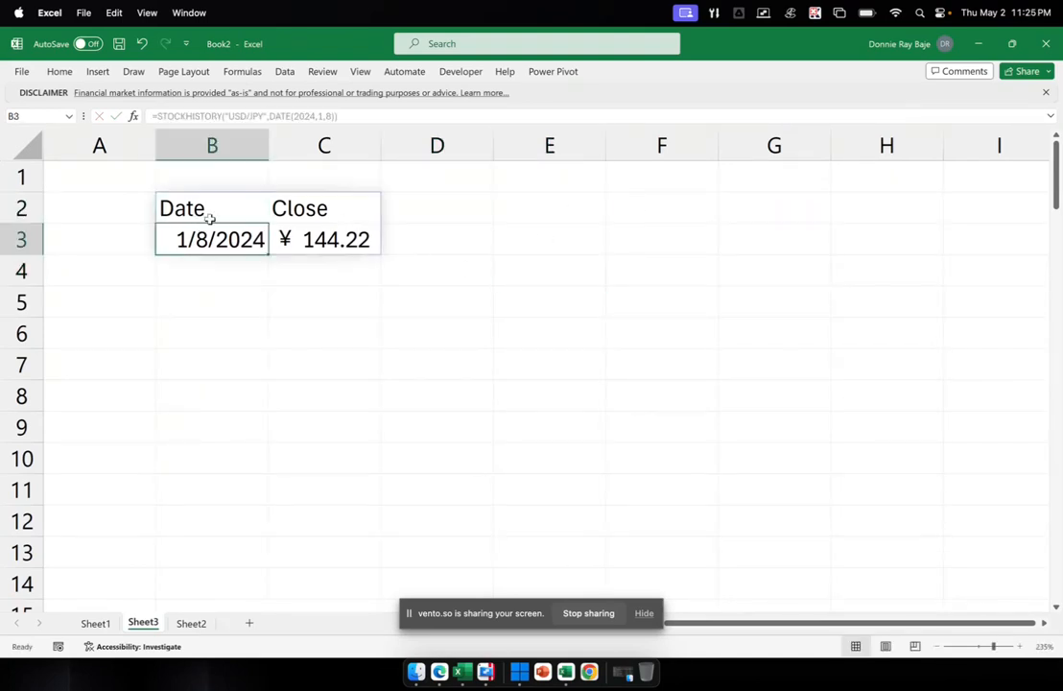
{"action": "double_click", "coordinate": [224, 210]}
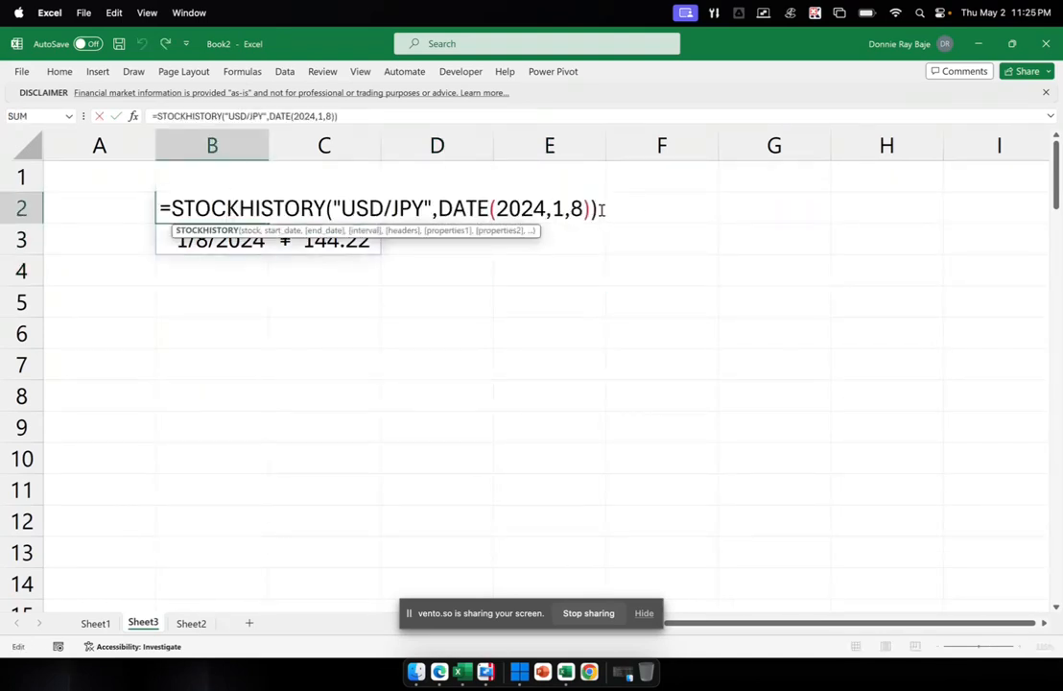
{"action": "key", "text": "BackSpace"}
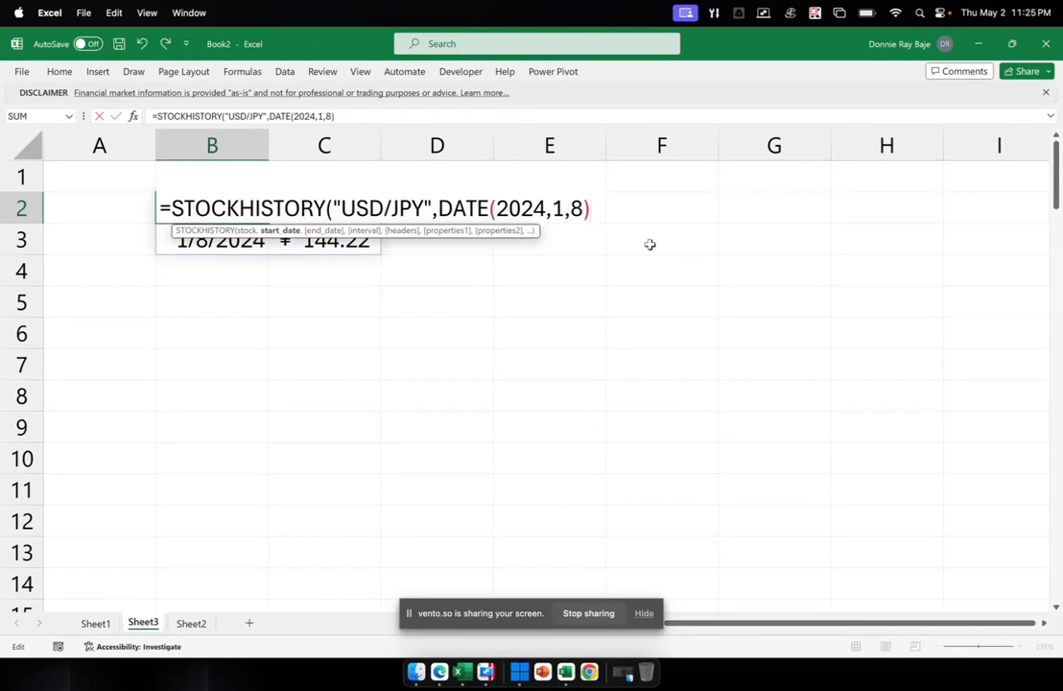
{"action": "type", "text": ","}
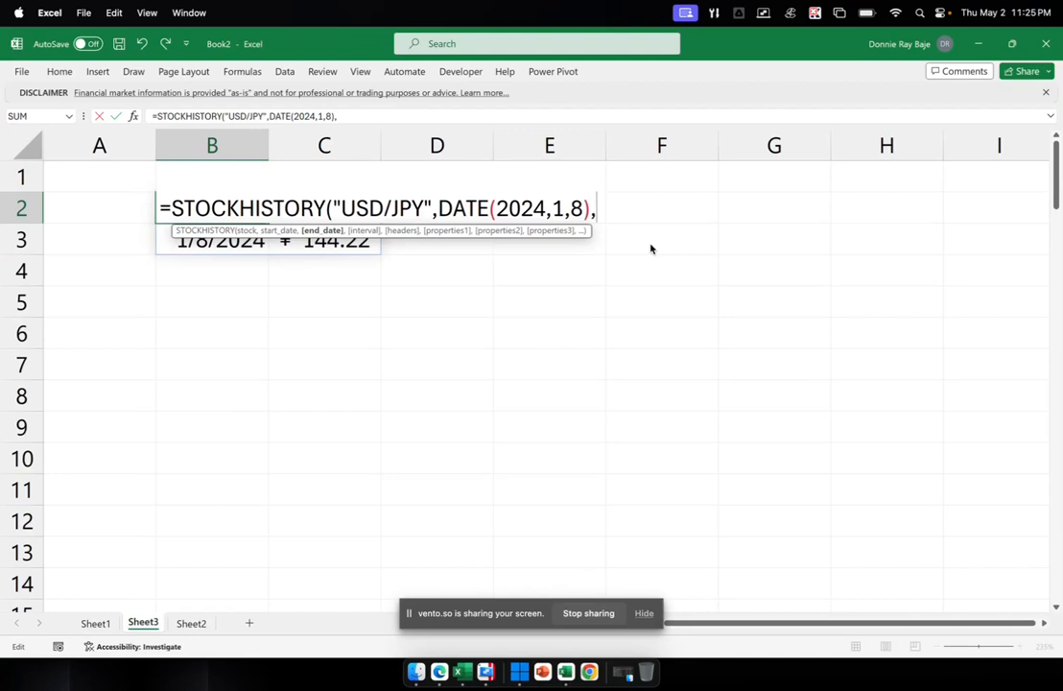
{"action": "type", "text": ","}
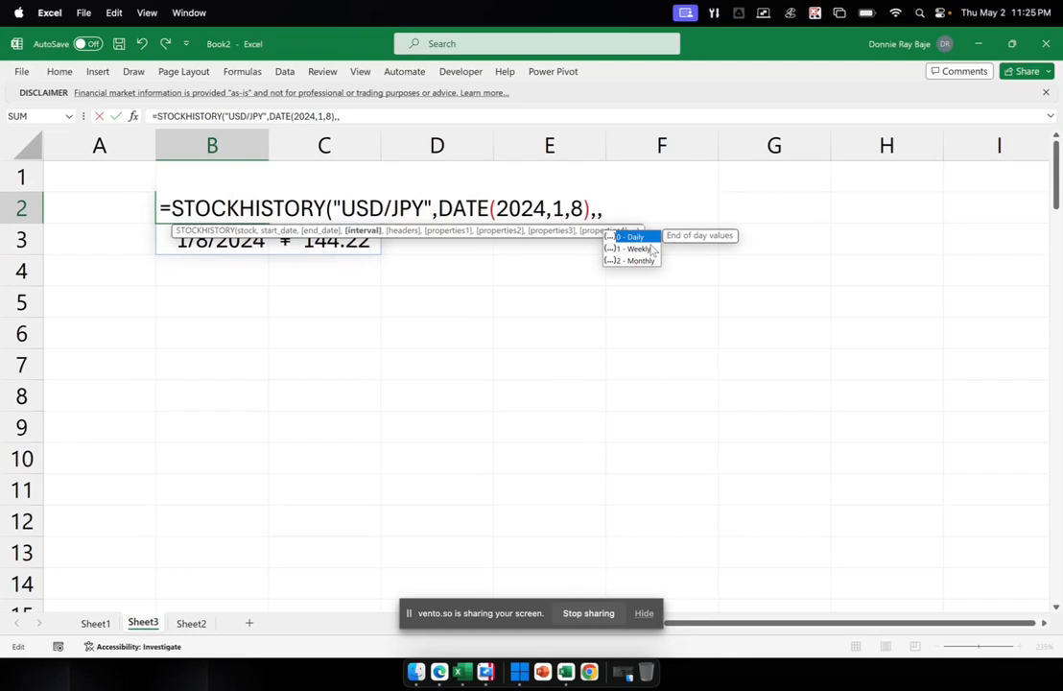
{"action": "type", "text": ","}
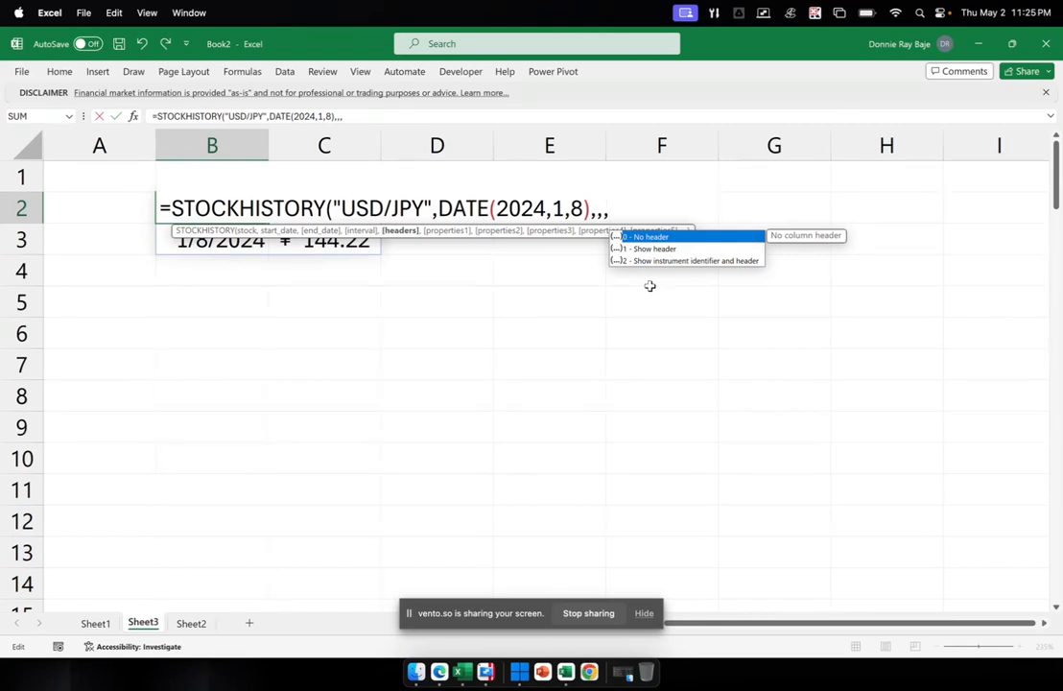
{"action": "type", "text": "0,"}
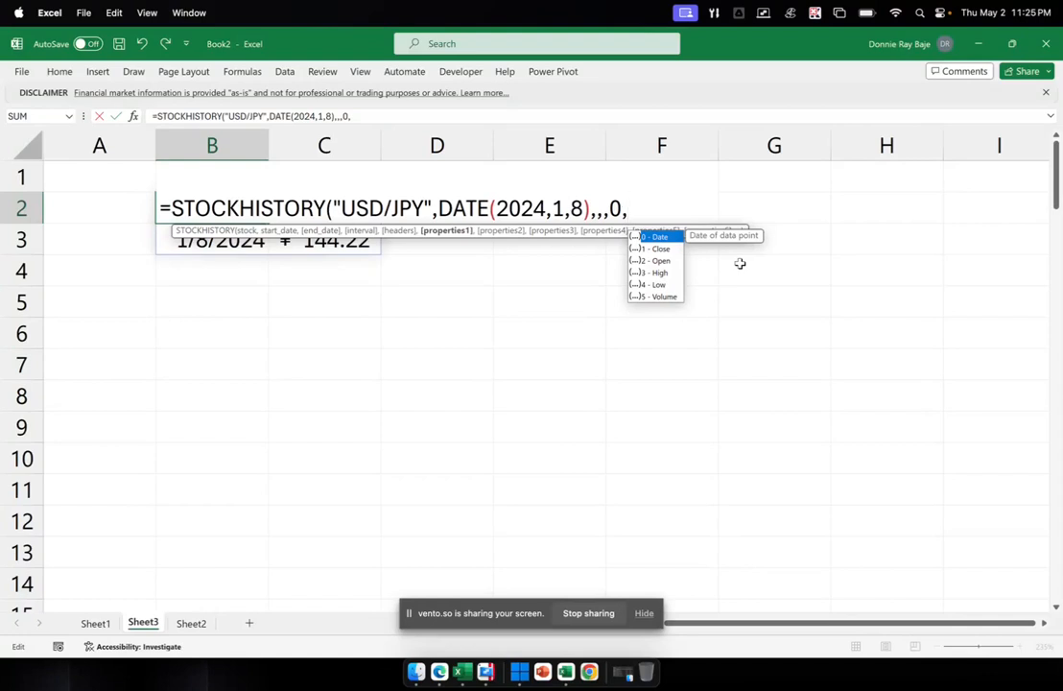
- Complete the B2 formula with property 1 - Close, as =STOCKHISTORY("USD/JPY",DATE(2024,1,8),,,0,1), and recheck it
{"action": "left_click_drag", "start_coordinate": [339, 206], "coordinate": [386, 207]}
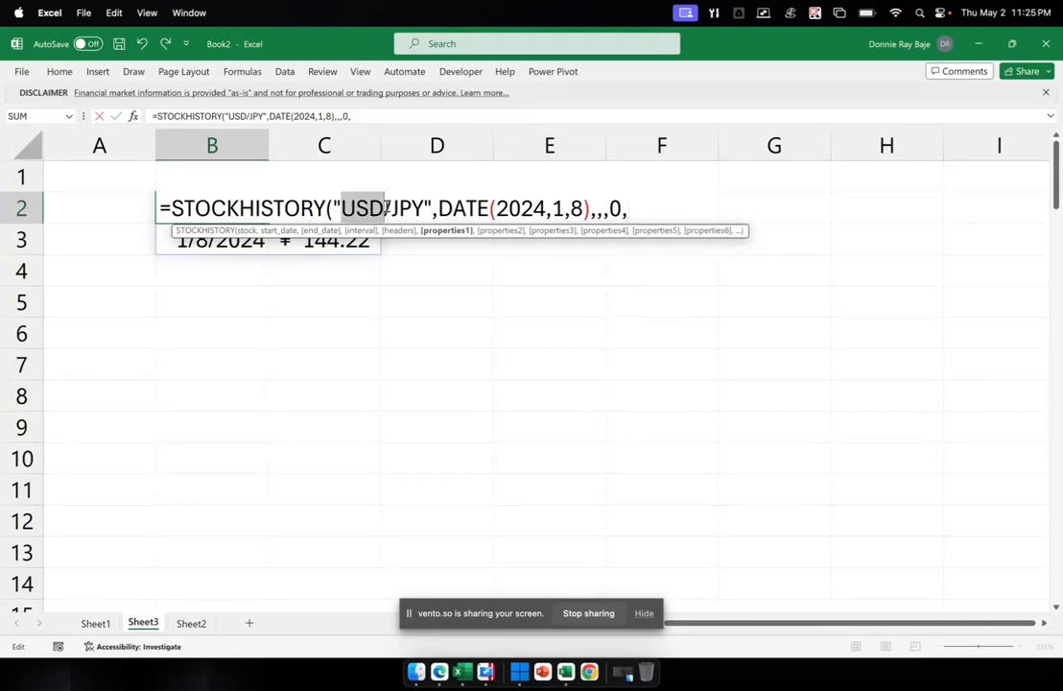
{"action": "left_click", "coordinate": [650, 210]}
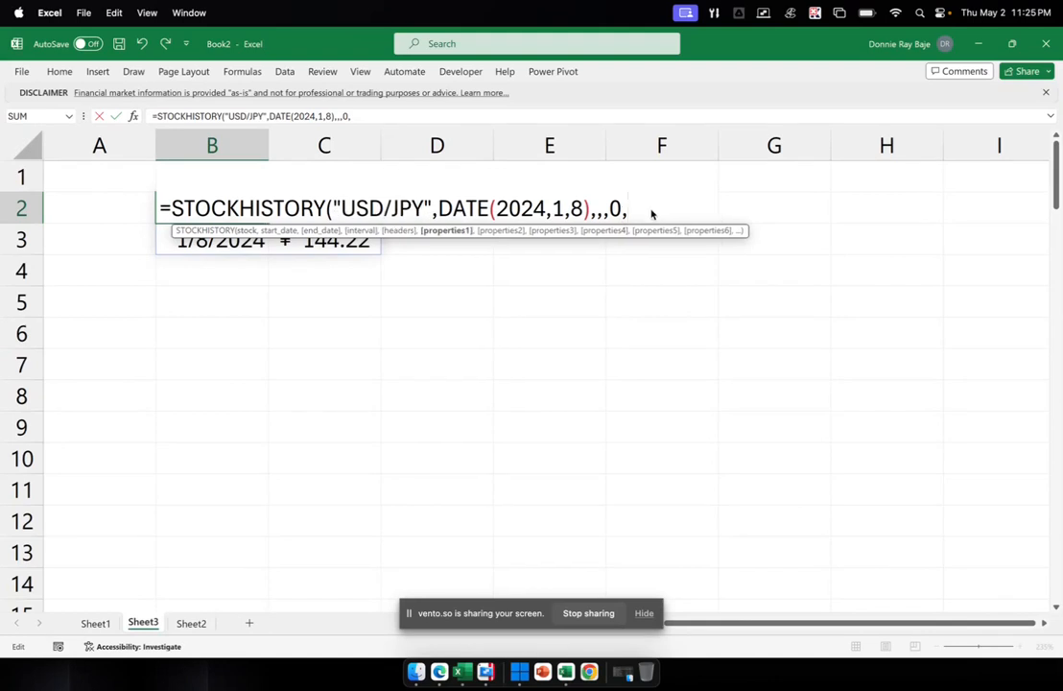
{"action": "key", "text": "BackSpace"}
{"action": "type", "text": ","}
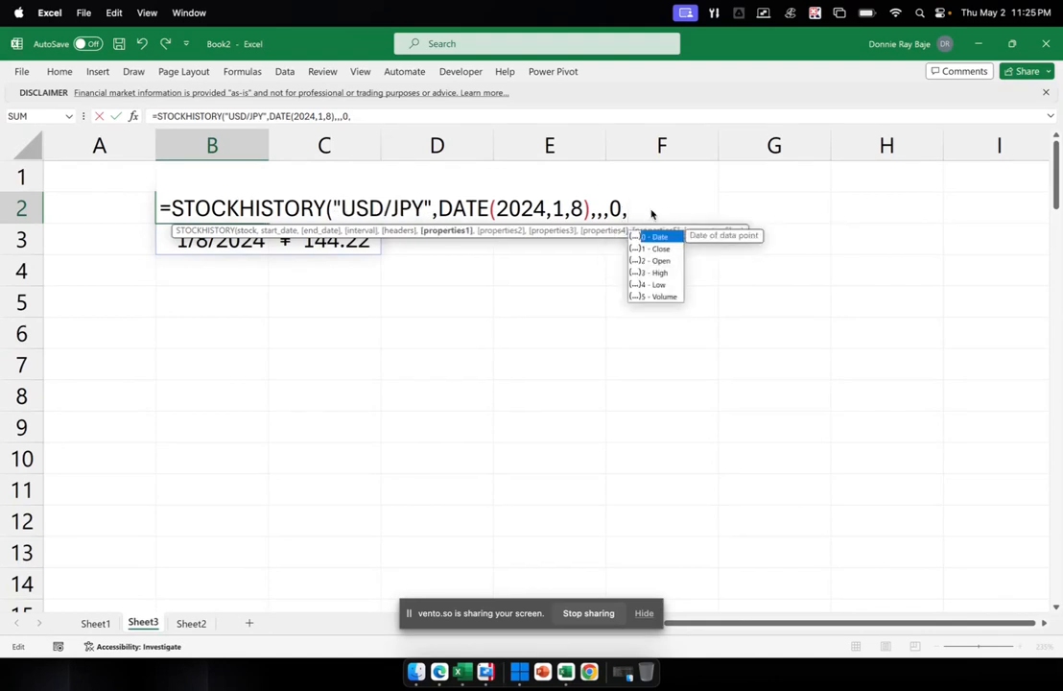
{"action": "type", "text": "1)"}
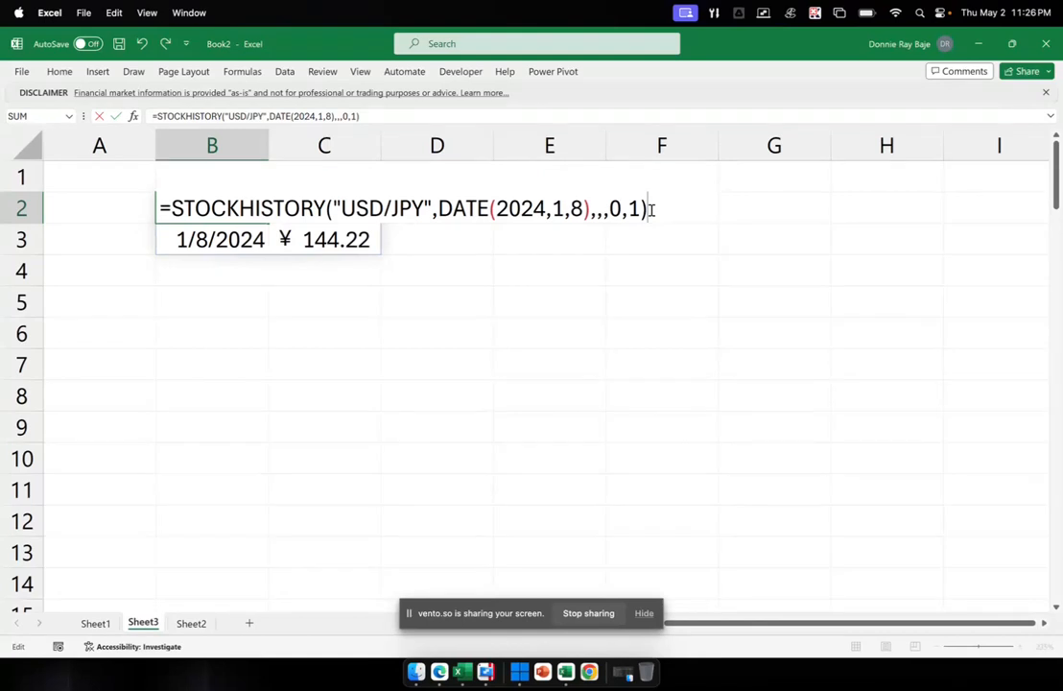
{"action": "key", "text": "Return"}
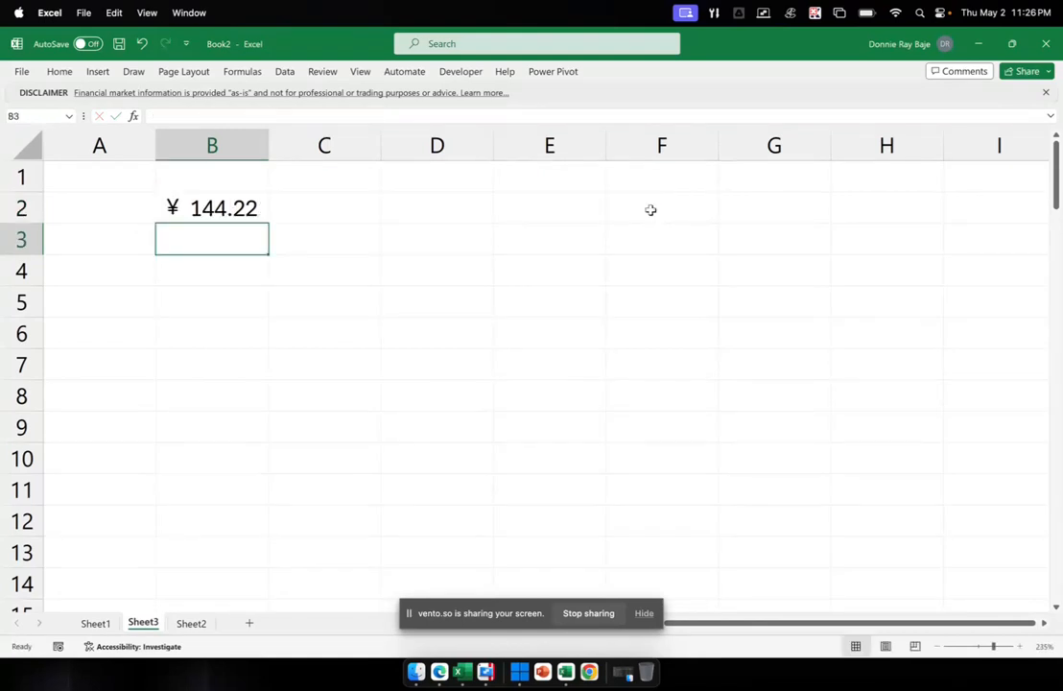
{"action": "left_click", "coordinate": [207, 209]}
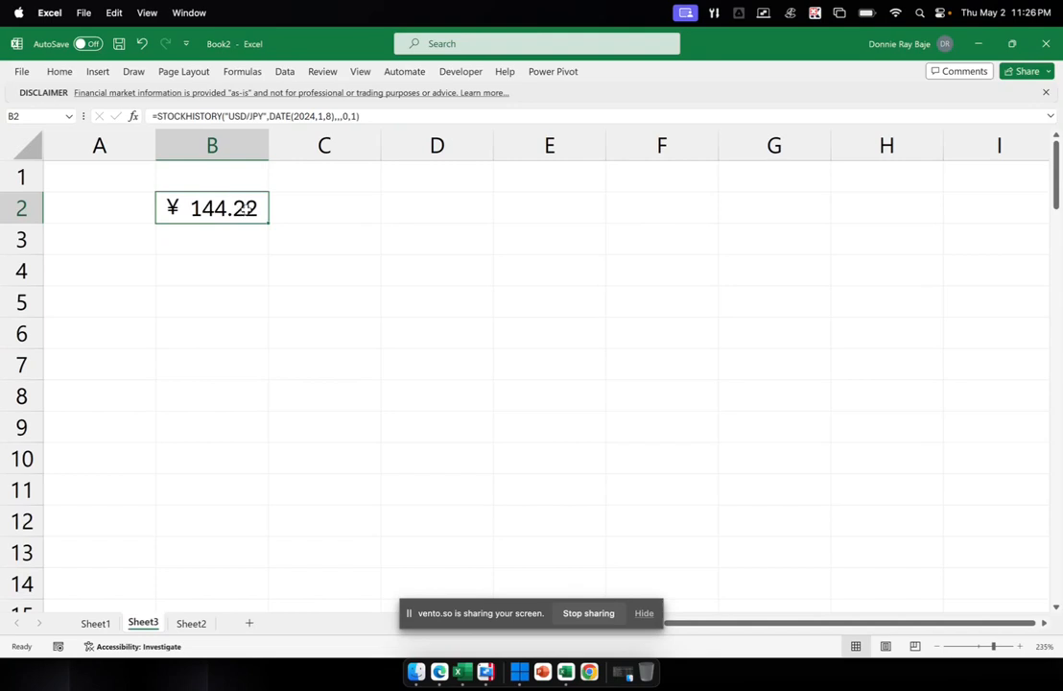
{"action": "double_click", "coordinate": [248, 208]}
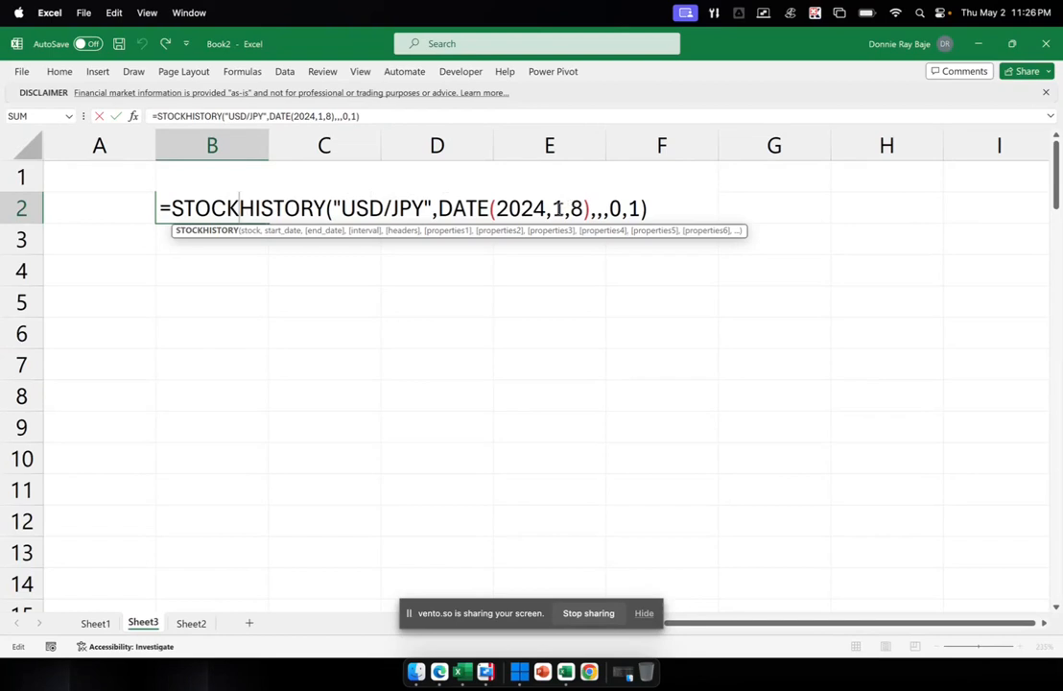
{"action": "key", "text": "Return"}
{"action": "left_click", "coordinate": [225, 210]}
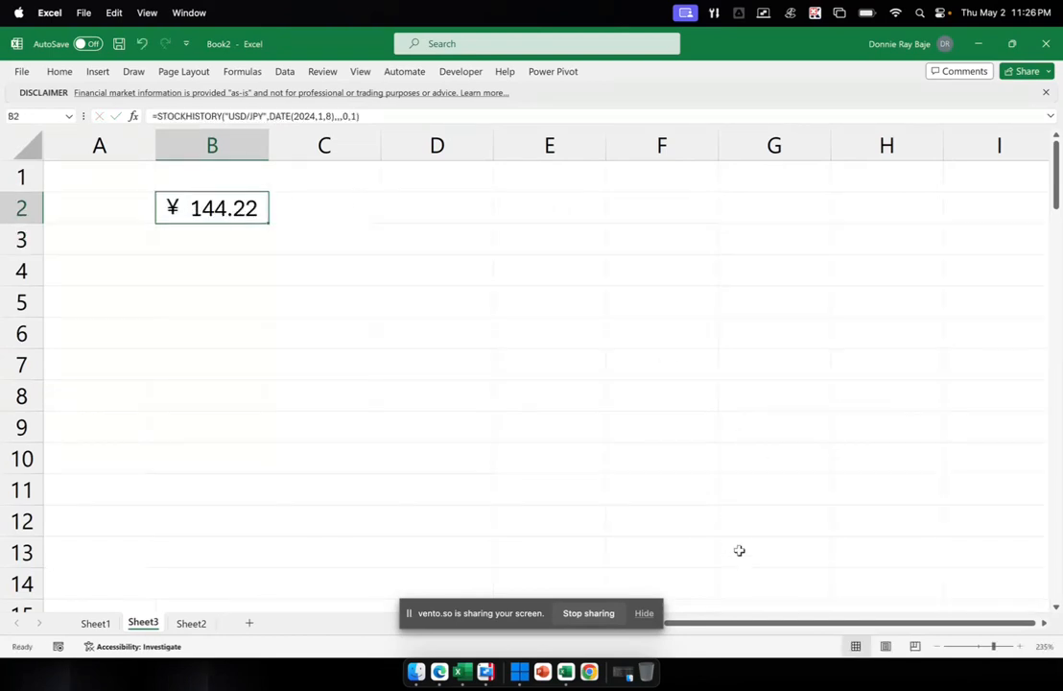
- On Sheet1, narrow the Price (in Dollars as of Last Close) column slightly
{"action": "mouse_move", "coordinate": [726, 623]}
{"action": "left_mouse_down"}
{"action": "mouse_move", "coordinate": [698, 624]}
{"action": "mouse_move", "coordinate": [706, 624]}
{"action": "left_mouse_up"}
{"action": "left_click", "coordinate": [104, 624]}
{"action": "left_click", "coordinate": [821, 232]}
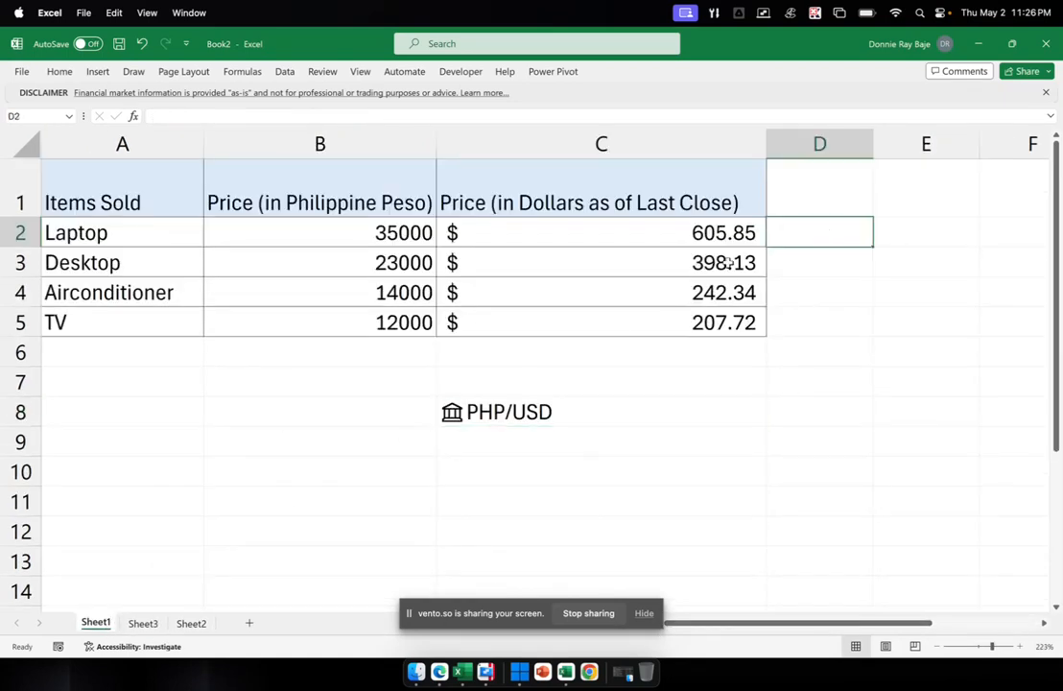
{"action": "left_click_drag", "start_coordinate": [767, 145], "coordinate": [758, 145]}
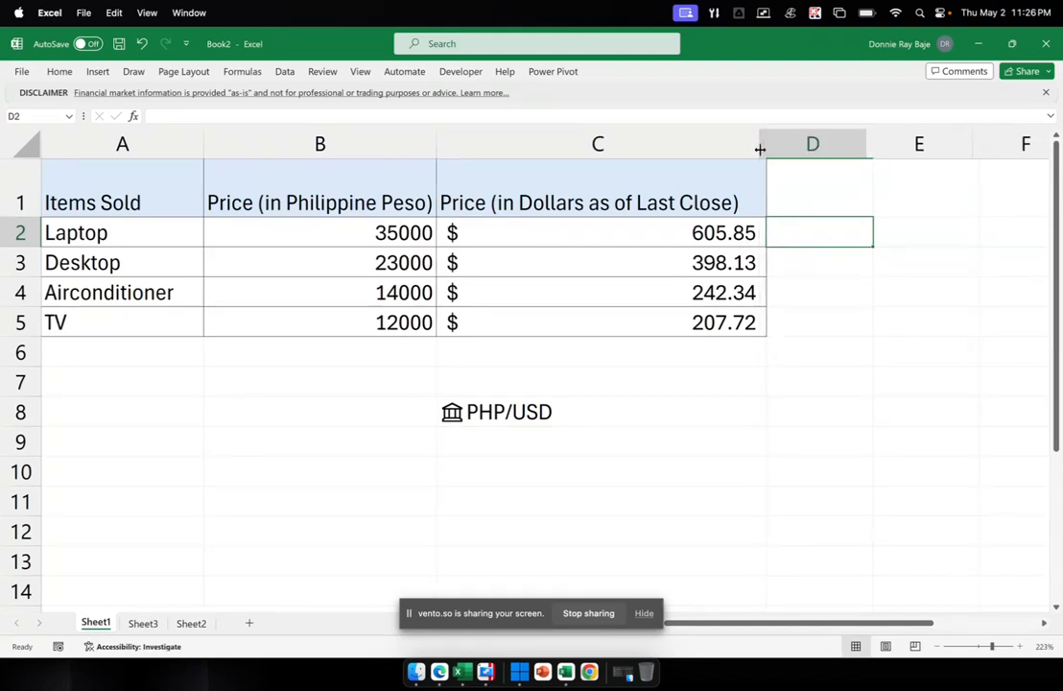
{"action": "left_click", "coordinate": [658, 234]}
{"action": "left_click", "coordinate": [533, 412]}
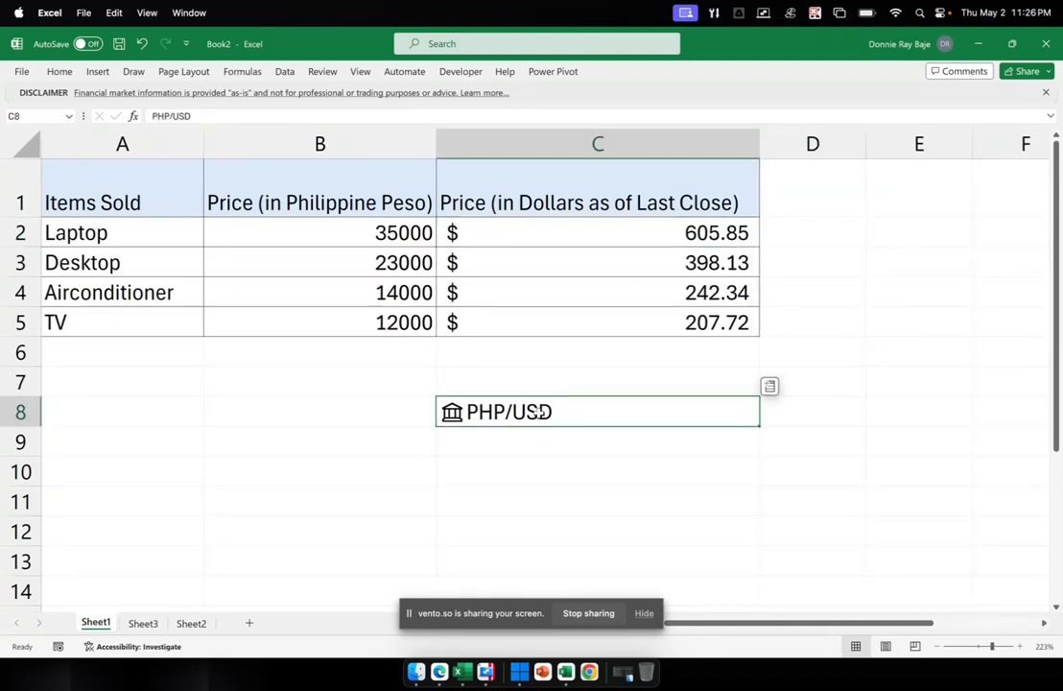
- Begin a formula in D2 that multiplies the laptop's peso price in B2 by a STOCKHISTORY function
{"action": "key", "text": "Right"}
{"action": "key", "text": "Right"}
{"action": "key", "text": "Right"}
{"action": "key", "text": "Right"}
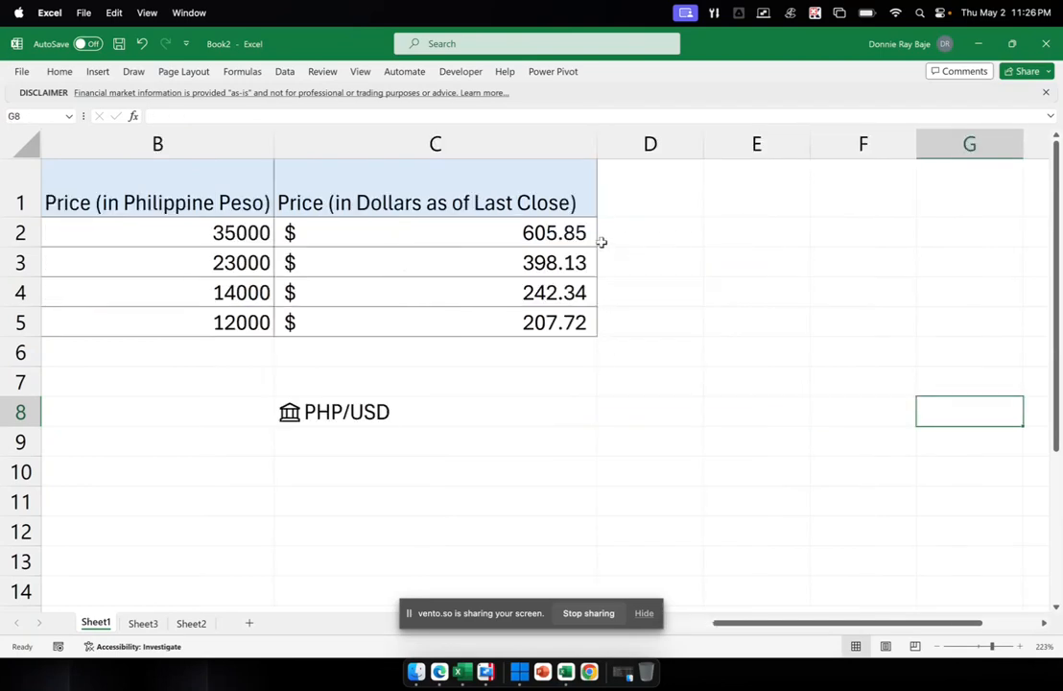
{"action": "left_click", "coordinate": [601, 242]}
{"action": "type", "text": "="}
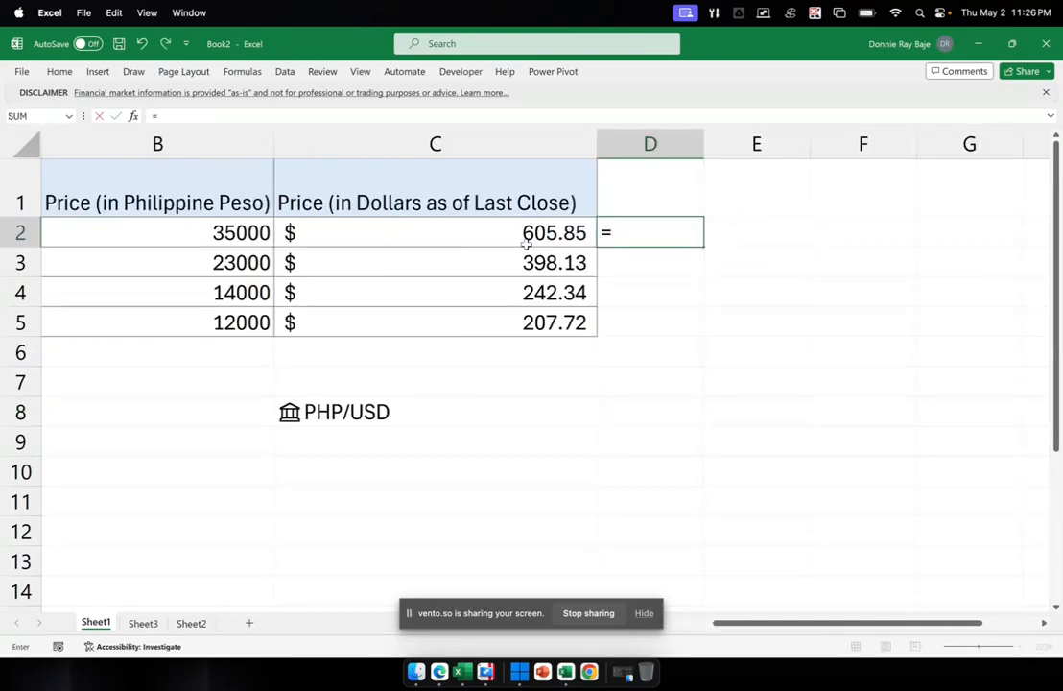
{"action": "left_click", "coordinate": [199, 232]}
{"action": "type", "text": "*"}
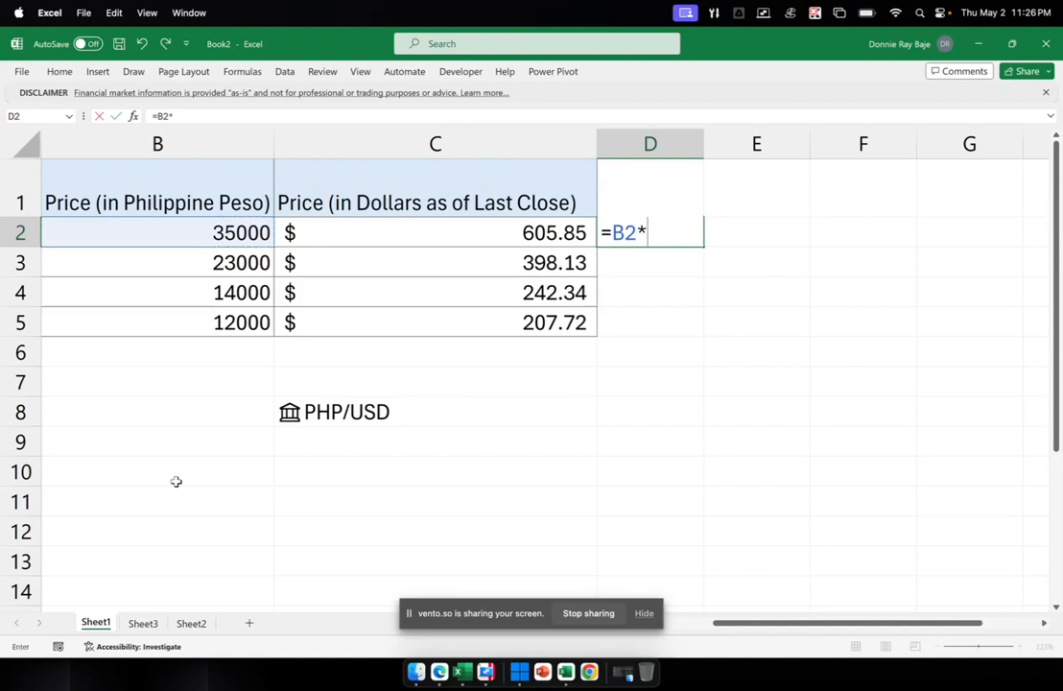
{"action": "type", "text": "STO"}
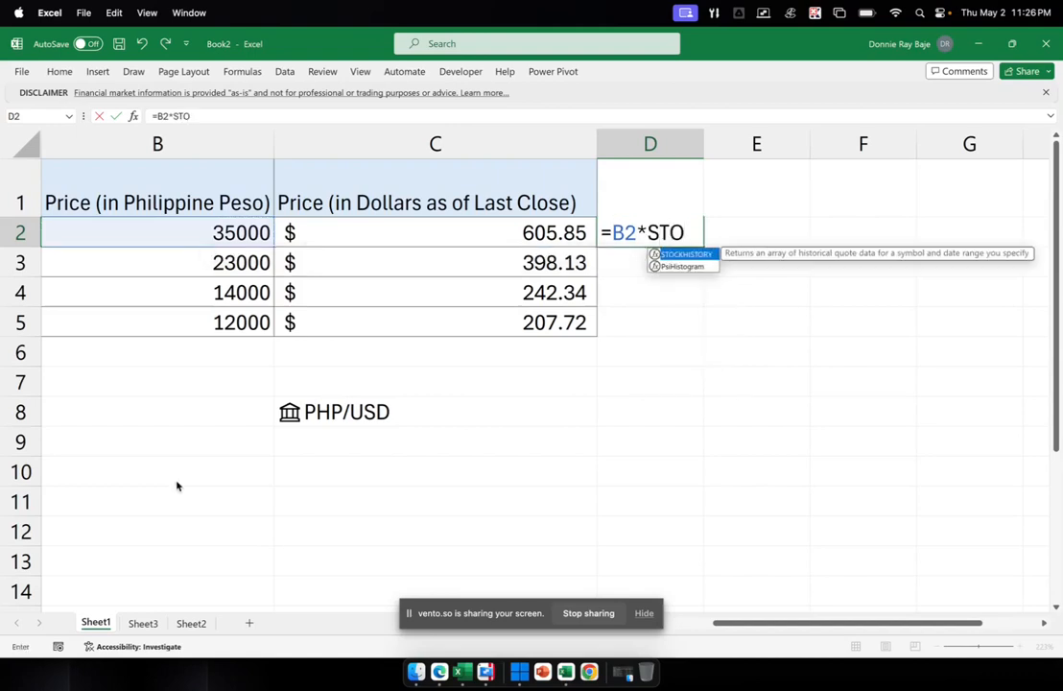
{"action": "key", "text": "Tab"}
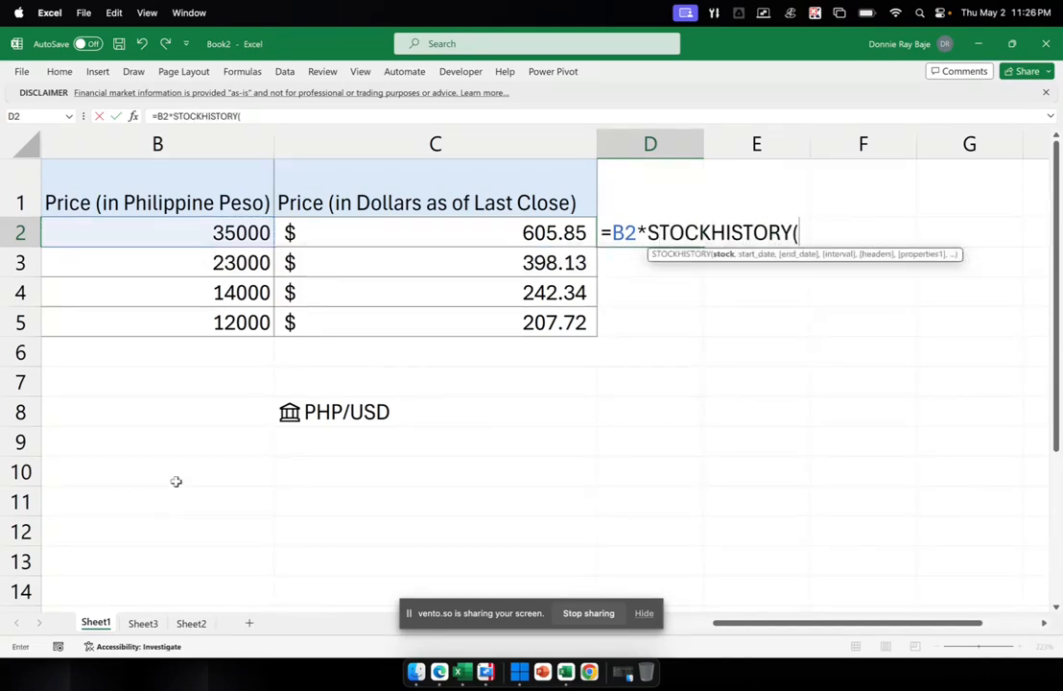
- Give the STOCKHISTORY function in D2 "PHP/USD" as the stock and TODAY()-1 as the start date
{"action": "type", "text": "\"PHP"}
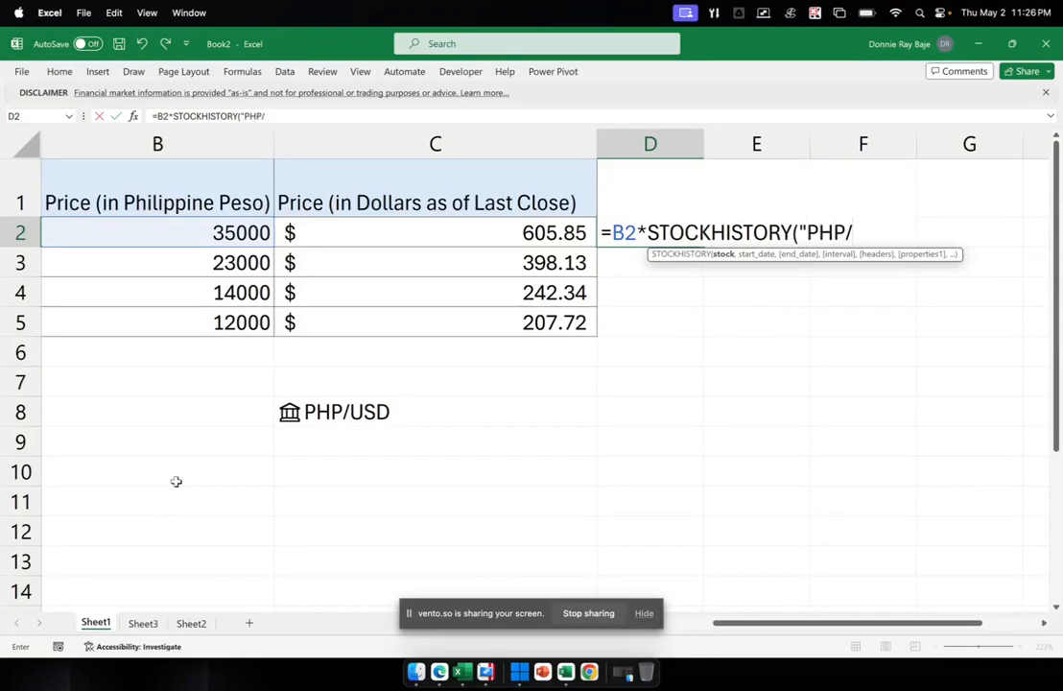
{"action": "type", "text": "/USD\","}
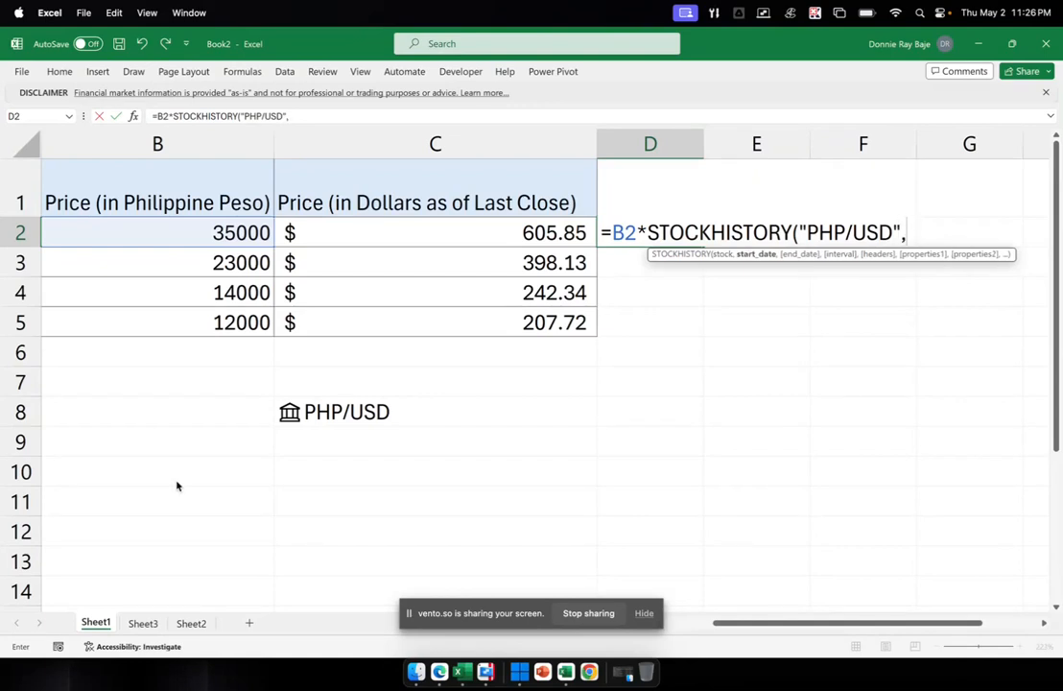
{"action": "type", "text": "DA"}
{"action": "key", "text": "BackSpace"}
{"action": "type", "text": "T"}
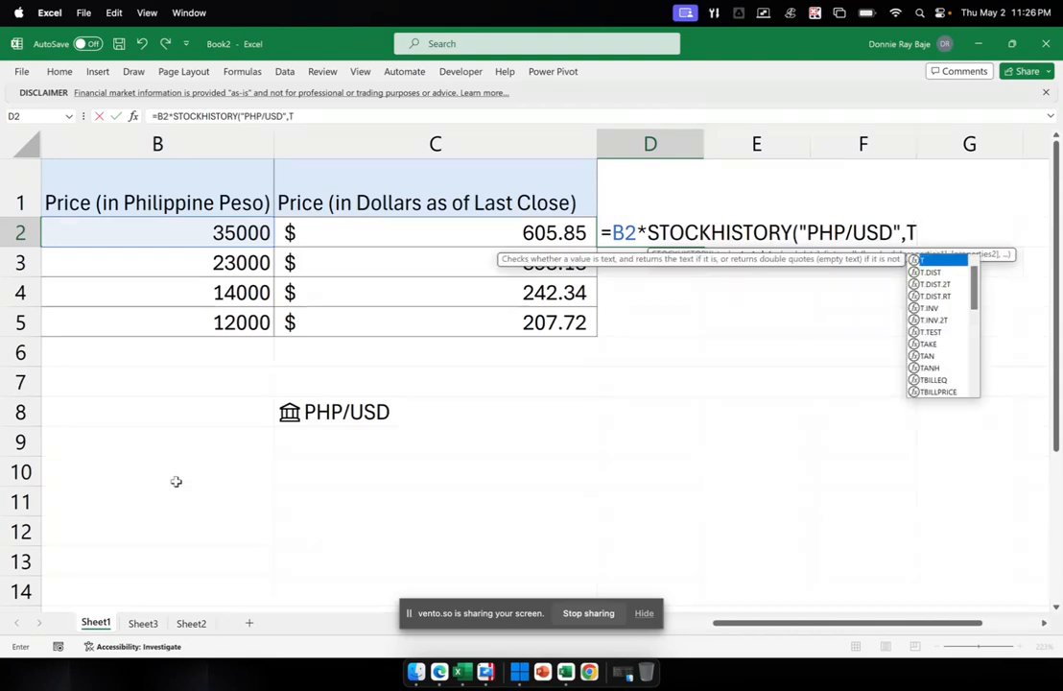
{"action": "type", "text": "ODAY()"}
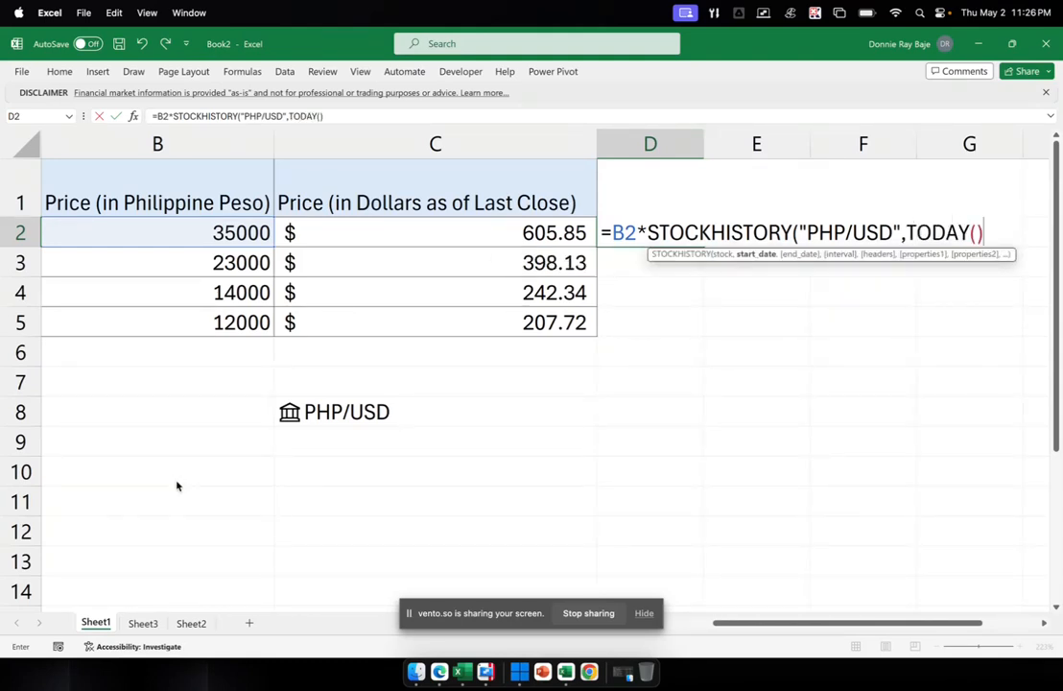
{"action": "type", "text": "-1,"}
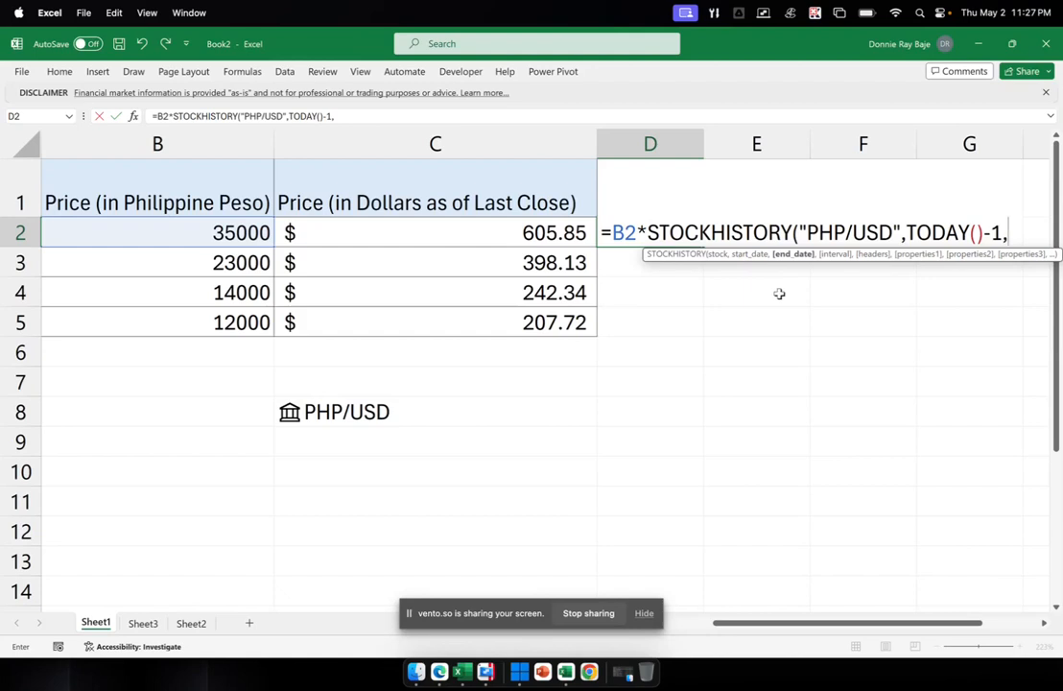
- Complete the D2 formula with blank end date and interval, headers 0 and property 1, ending in TODAY()-1,,,0,1)
{"action": "type", "text": ","}
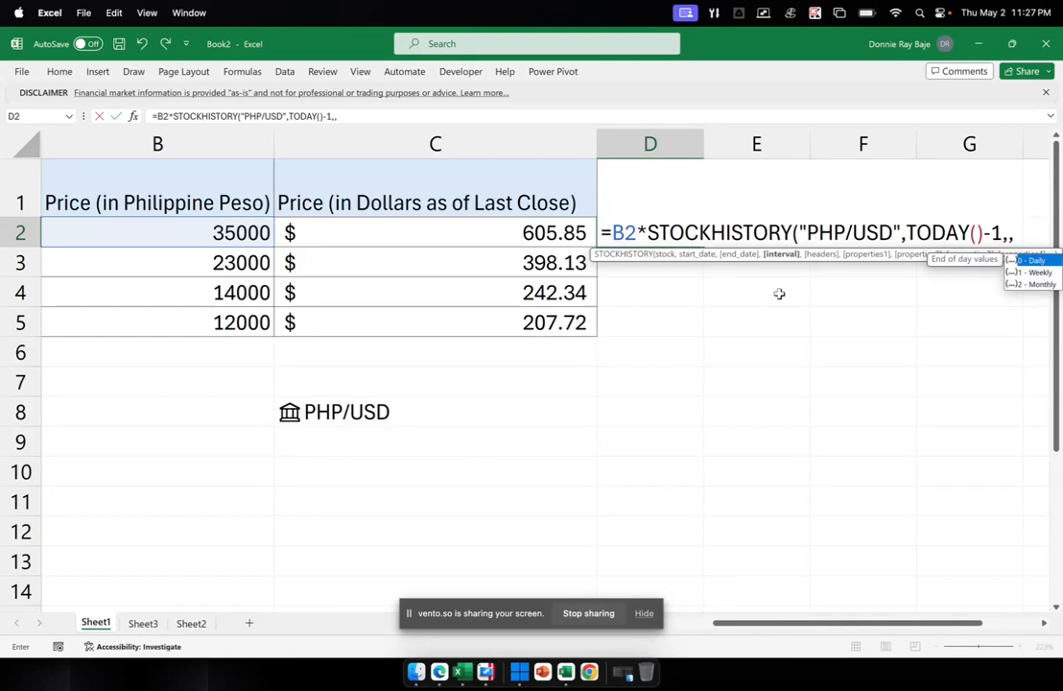
{"action": "type", "text": ","}
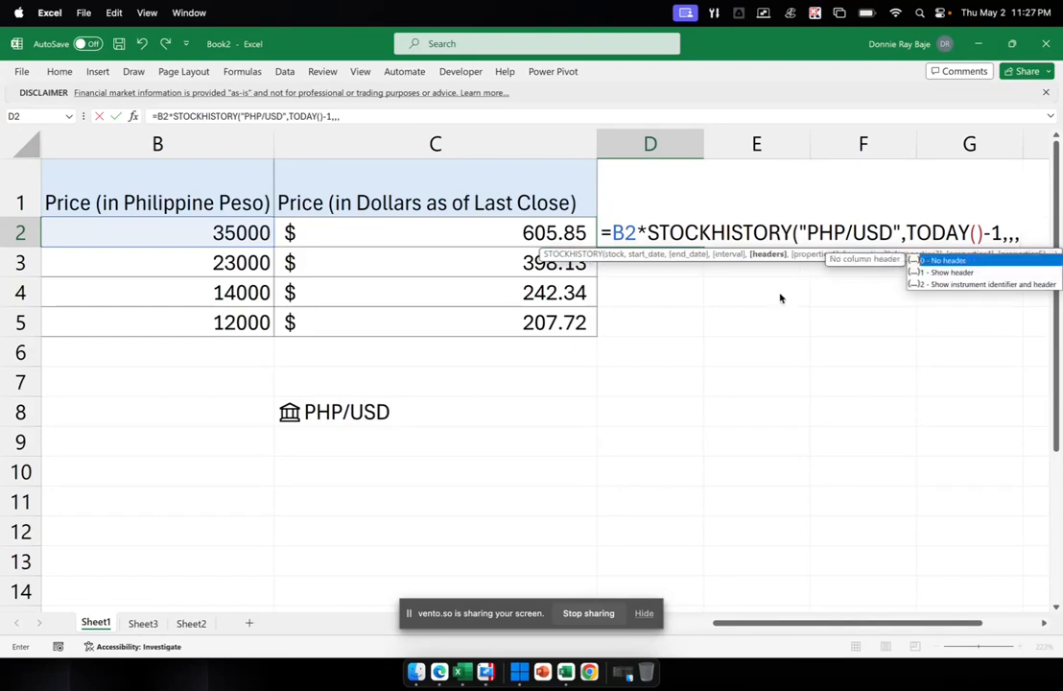
{"action": "type", "text": "0,"}
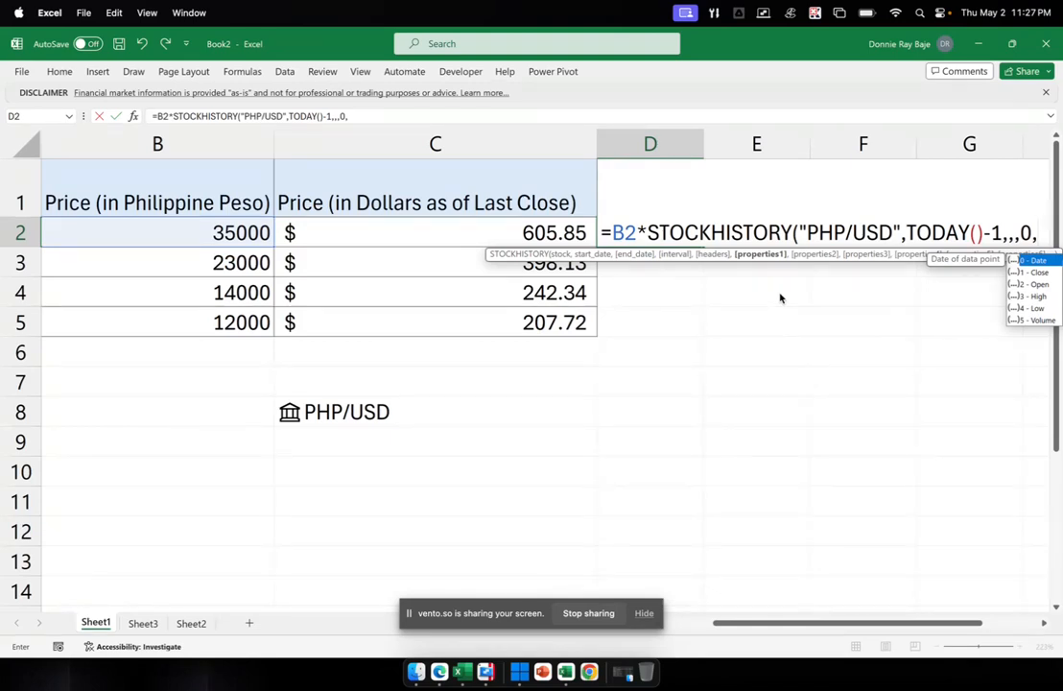
{"action": "type", "text": "1"}
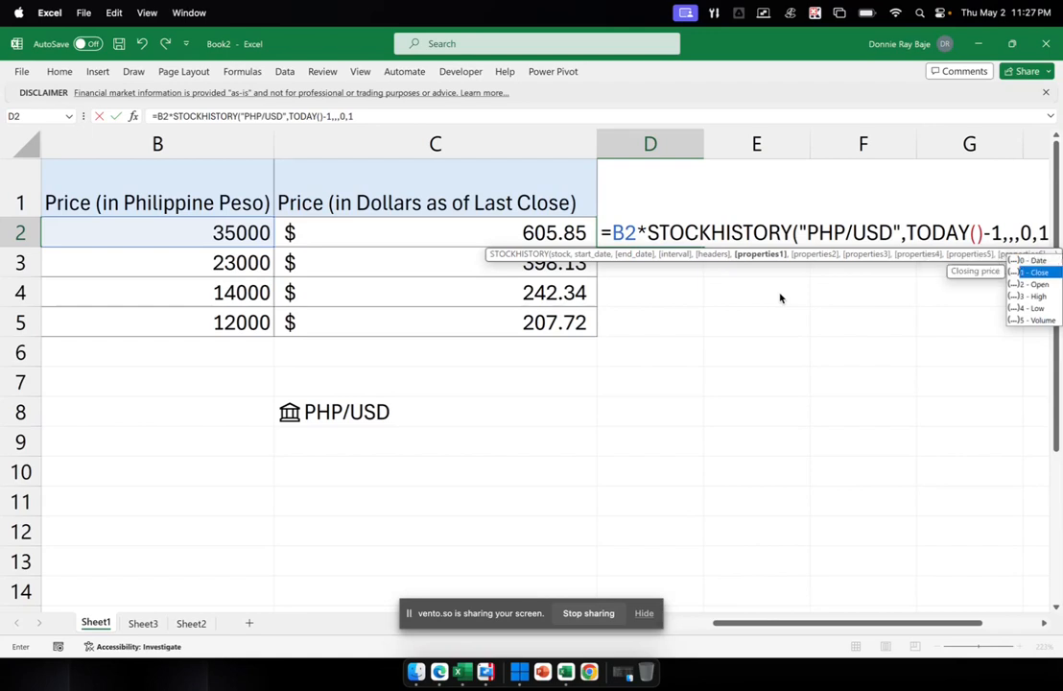
{"action": "type", "text": ")"}
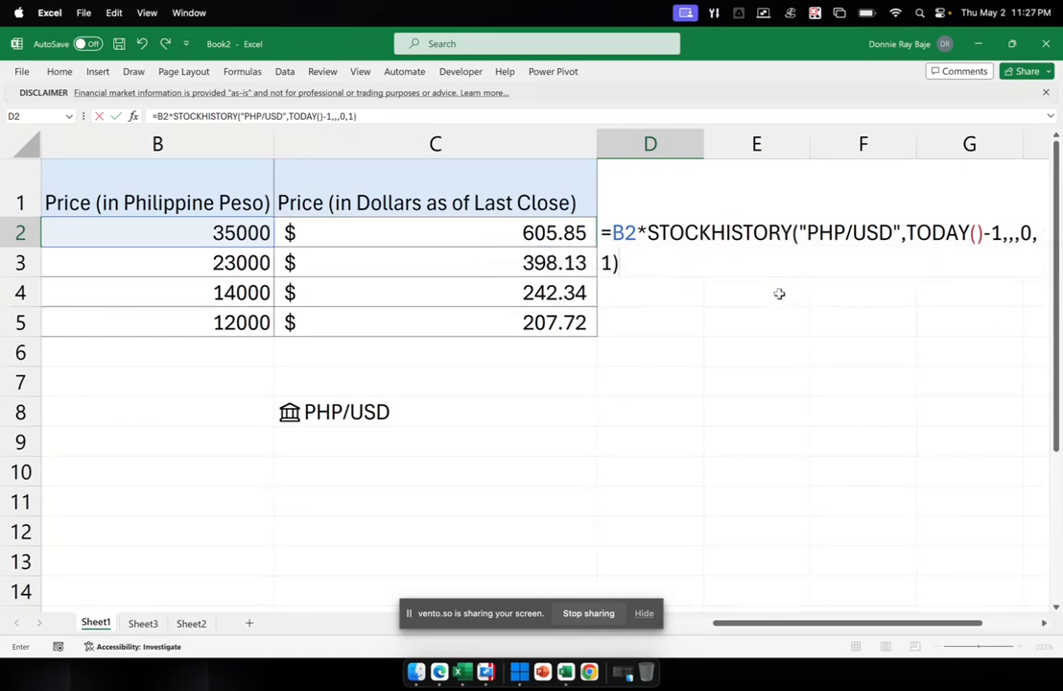
{"action": "key", "text": "Return"}
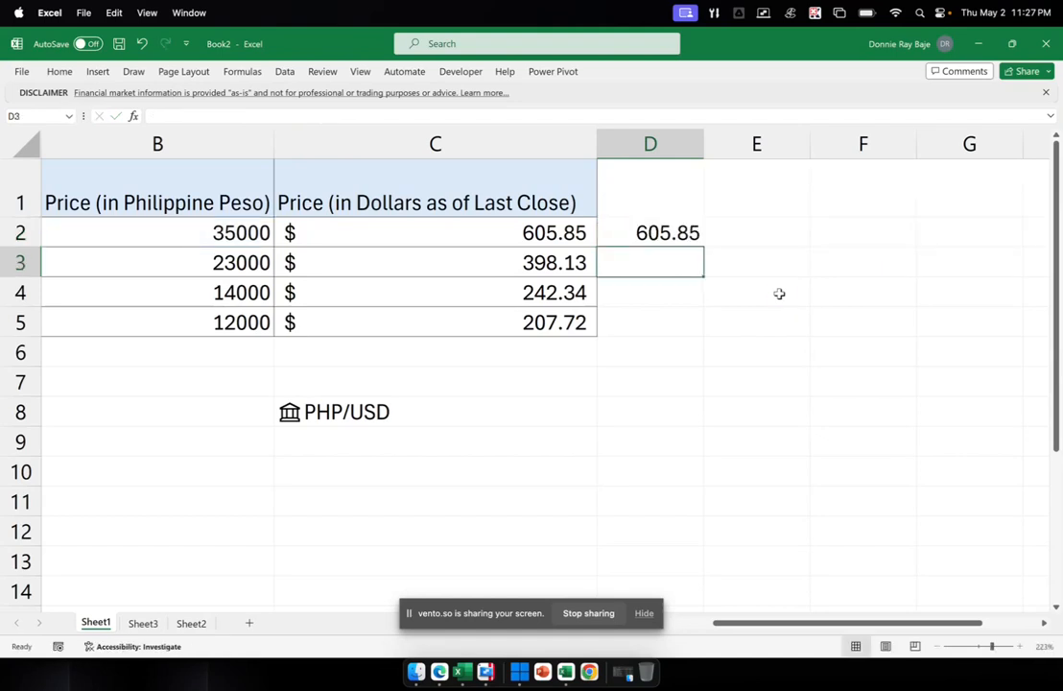
- Compare the STOCKHISTORY formula in D2 with the Previous close formula in C2, leaving both formulas as they are
{"action": "double_click", "coordinate": [658, 234]}
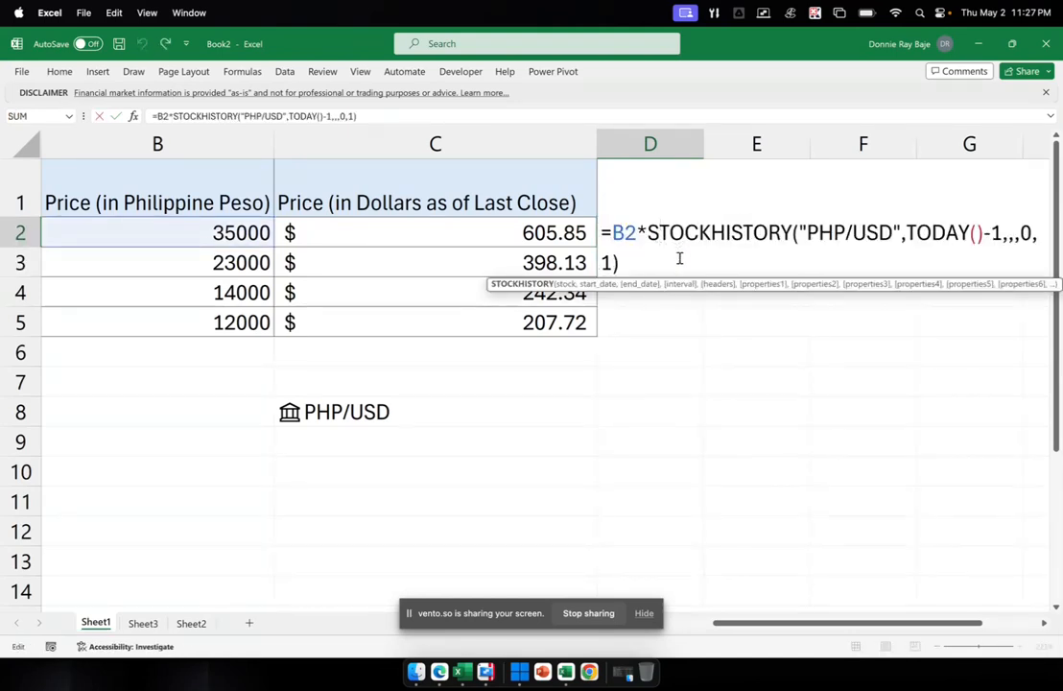
{"action": "key", "text": "Return"}
{"action": "double_click", "coordinate": [535, 233]}
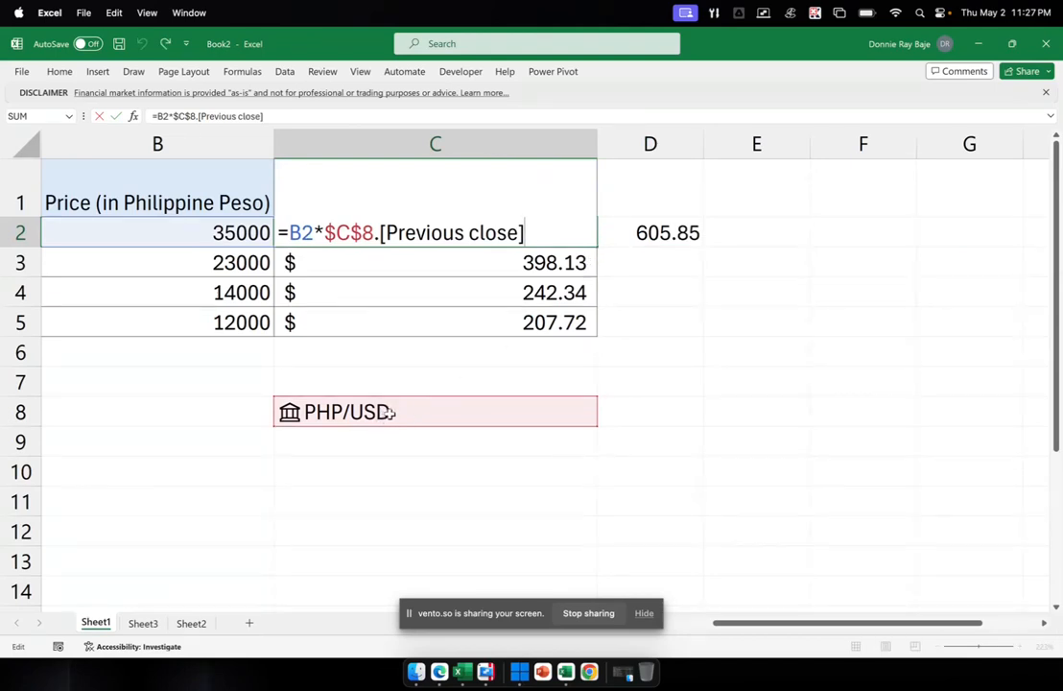
{"action": "key", "text": "Return"}
{"action": "double_click", "coordinate": [669, 233]}
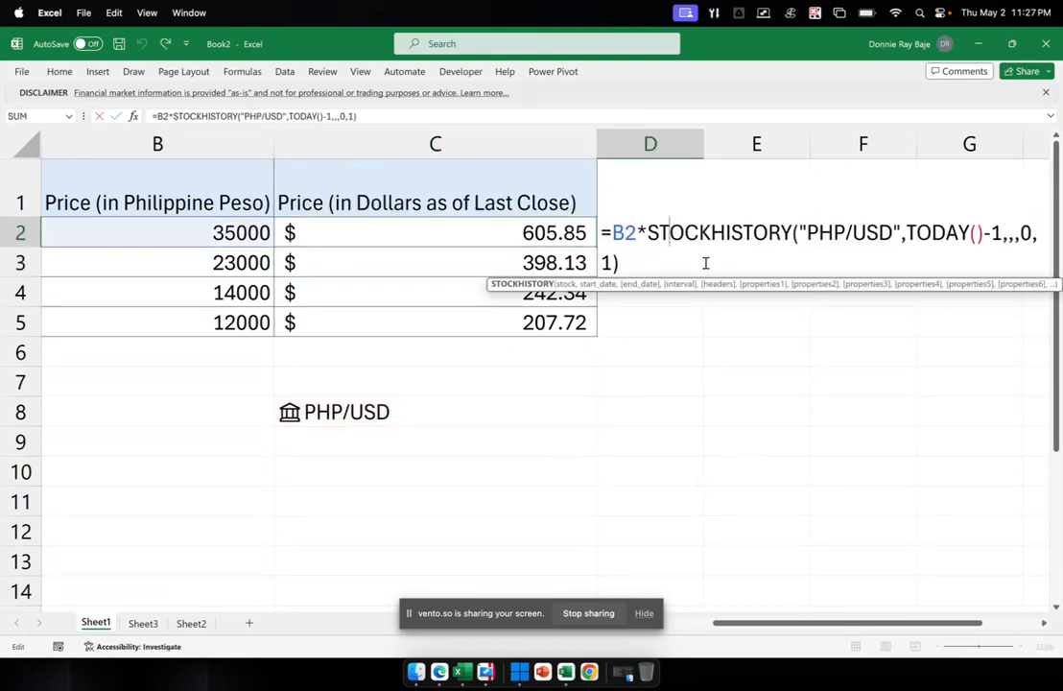
{"action": "key", "text": "Return"}
- Examine the TODAY() part of the start date argument in the STOCKHISTORY formula in D2
{"action": "scroll", "coordinate": [1024, 605], "scroll_direction": "right", "scroll_amount": 2}
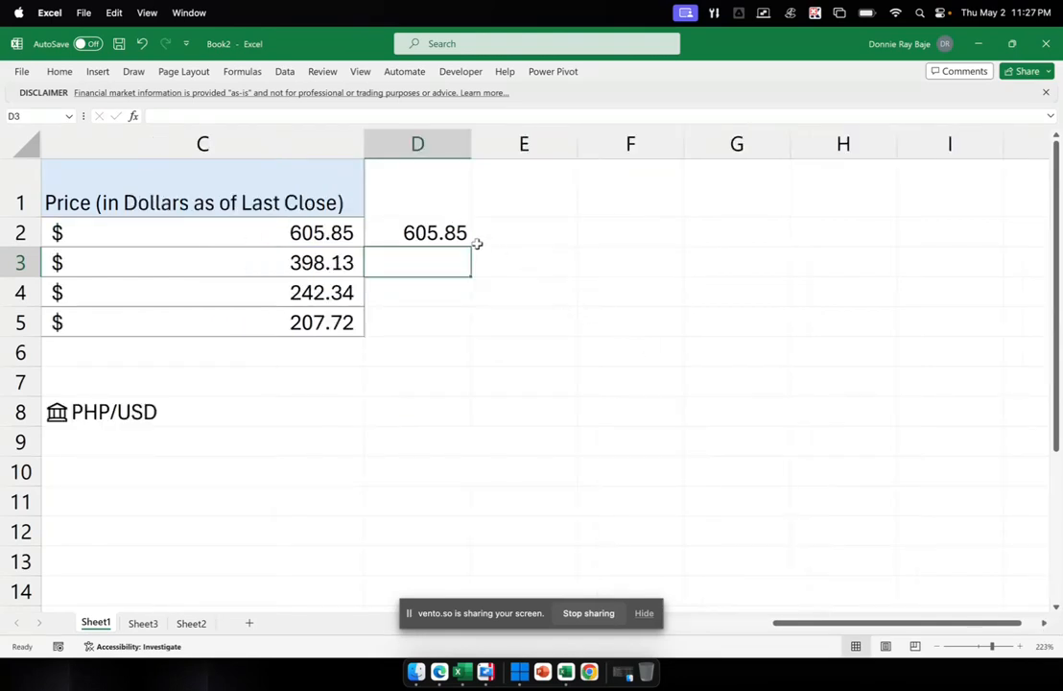
{"action": "left_click", "coordinate": [435, 232]}
{"action": "double_click", "coordinate": [441, 236]}
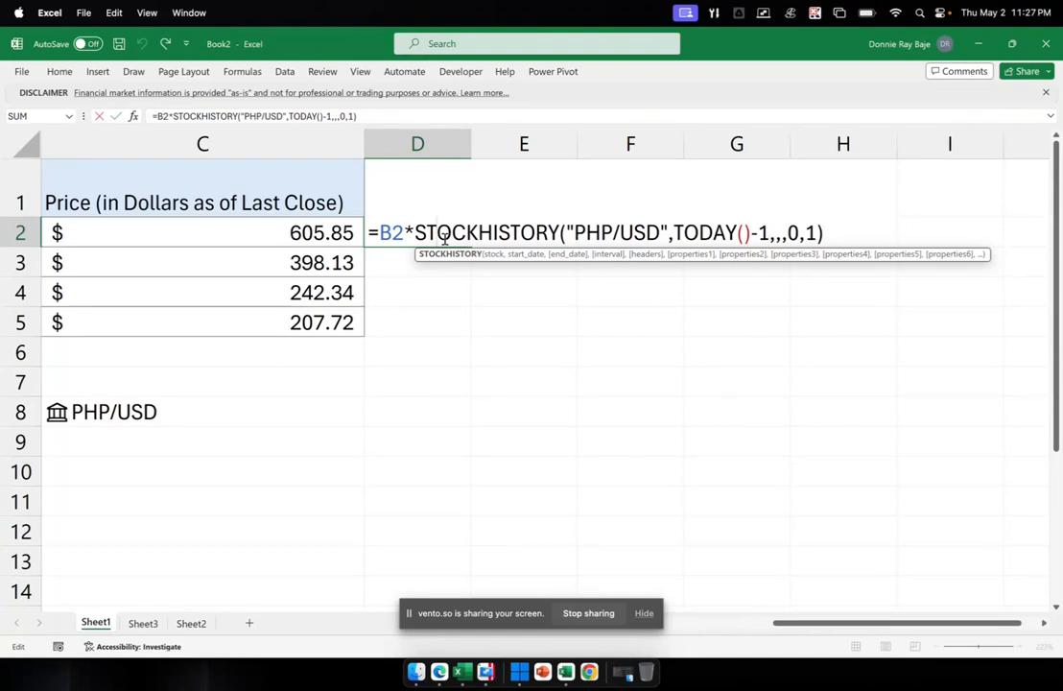
{"action": "left_click_drag", "start_coordinate": [673, 233], "coordinate": [751, 232]}
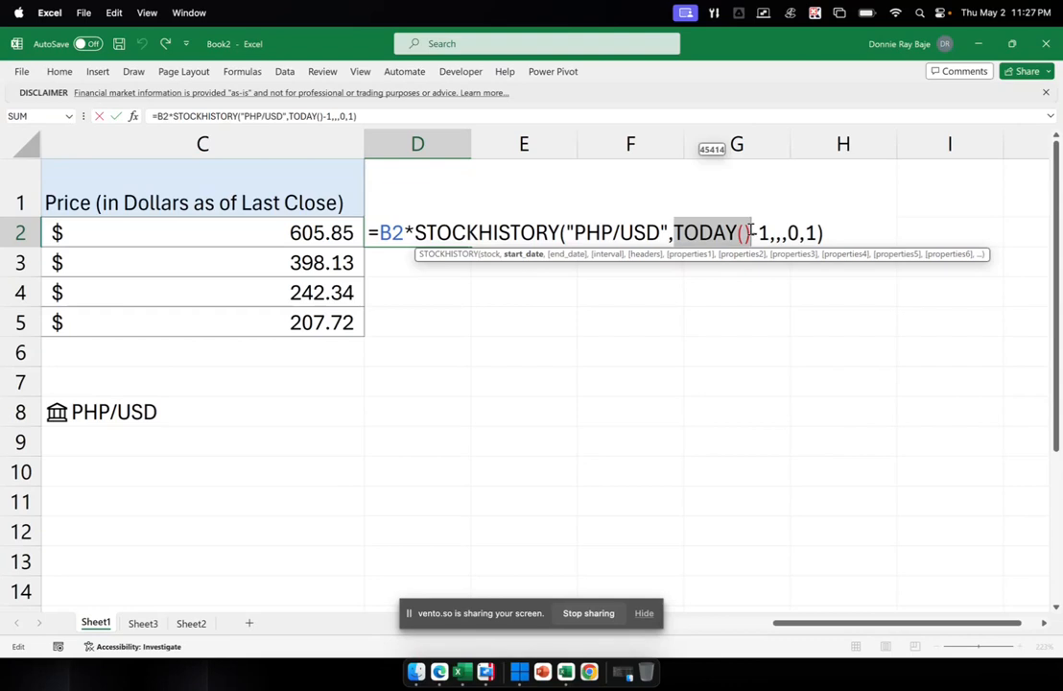
{"action": "key", "text": "Return"}
{"action": "key", "text": "Up"}
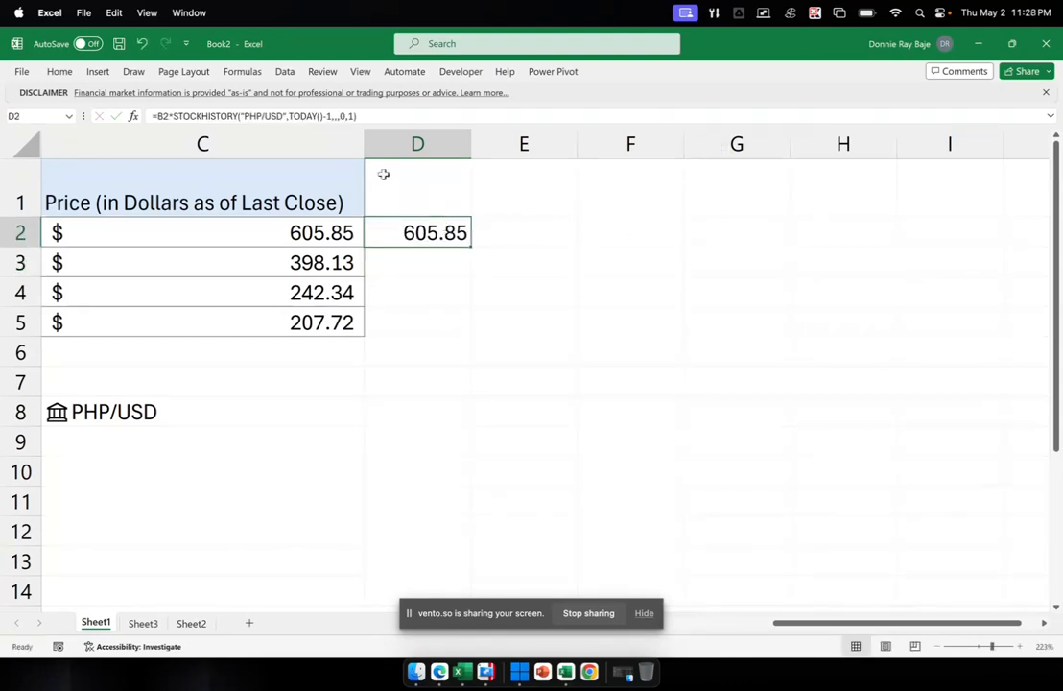
- Refresh all data in the workbook and open the STOCKHISTORY formula in D2 with the cursor at its end
{"action": "left_click", "coordinate": [285, 71]}
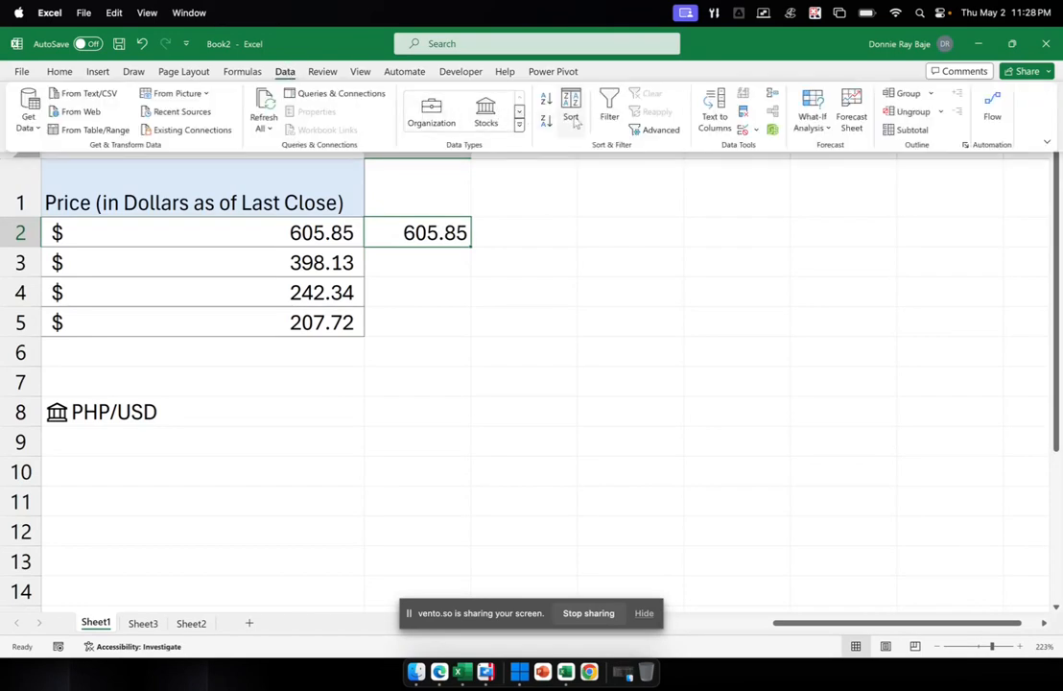
{"action": "left_click", "coordinate": [265, 106]}
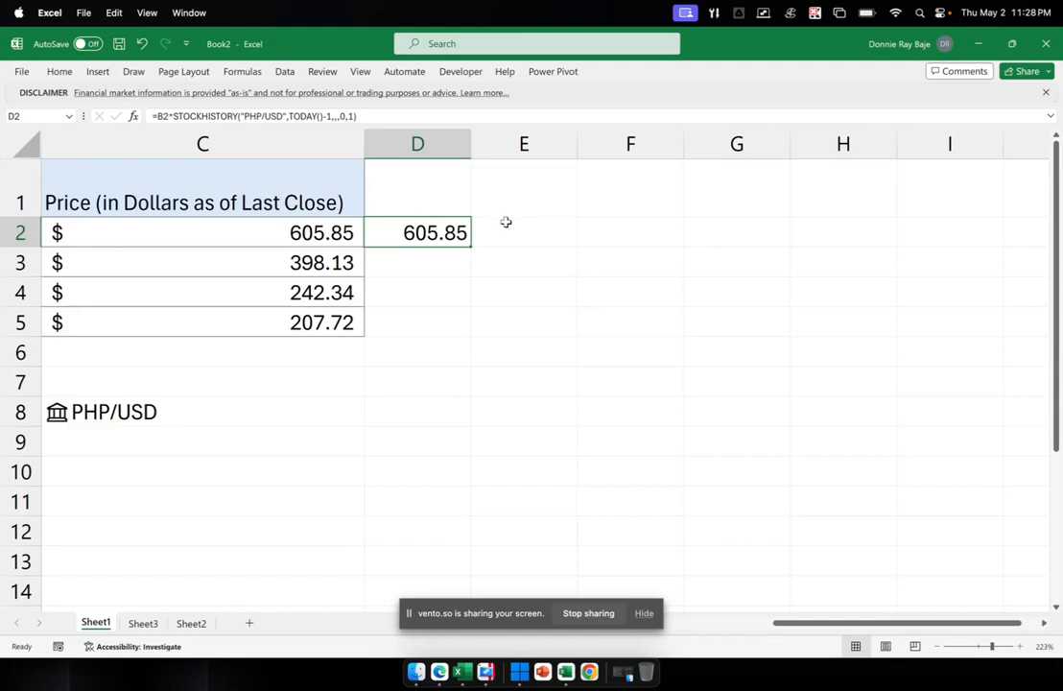
{"action": "double_click", "coordinate": [438, 232]}
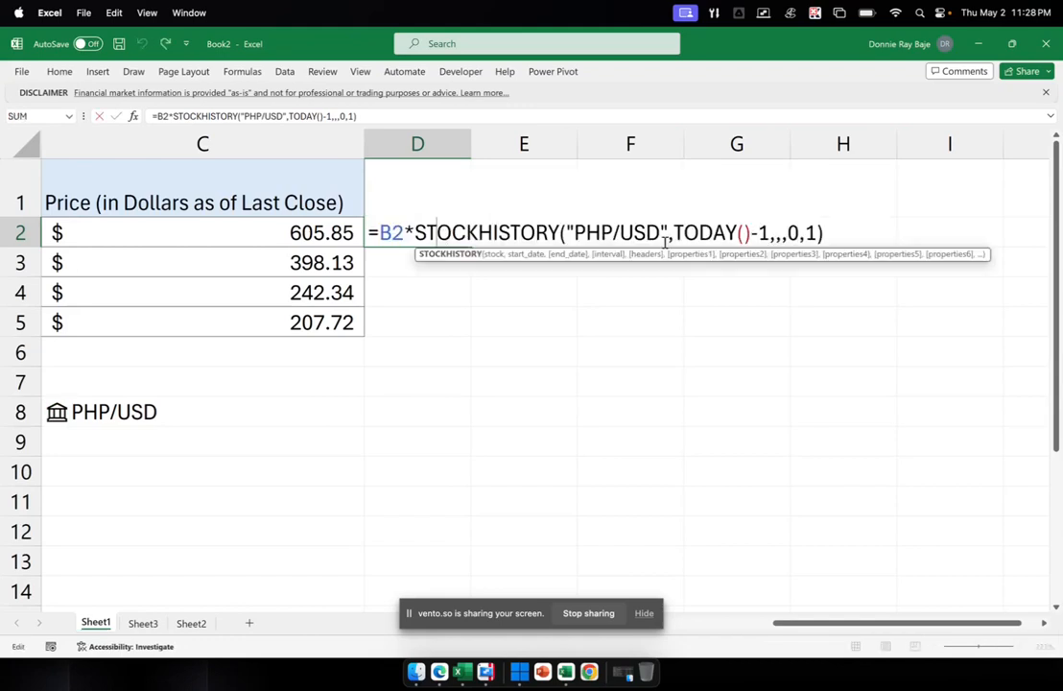
{"action": "left_click", "coordinate": [836, 234]}
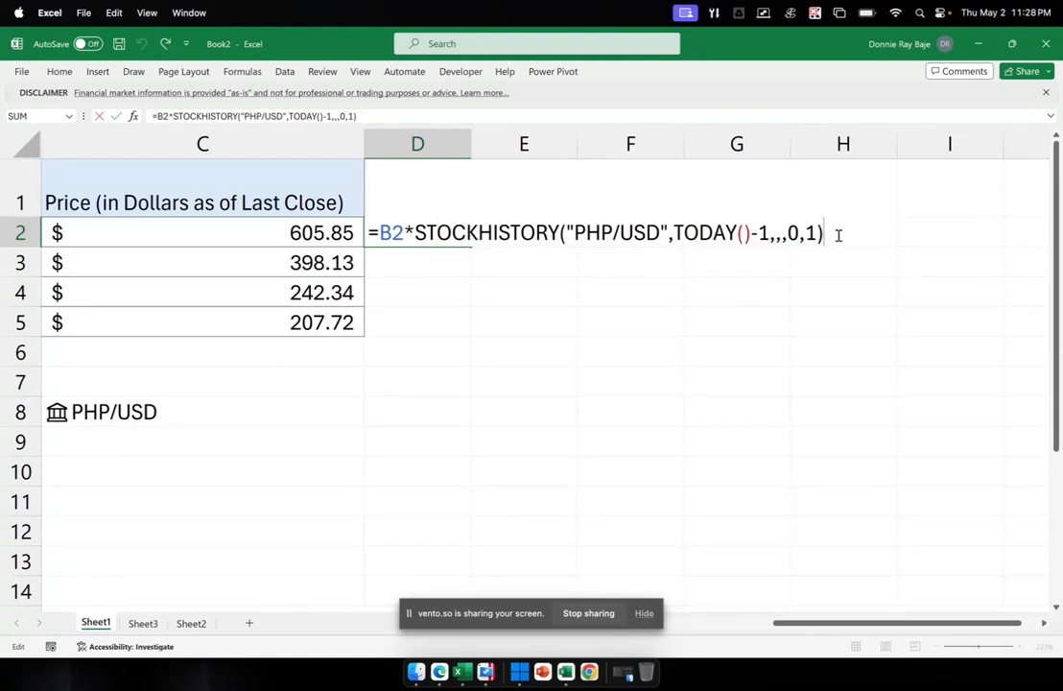